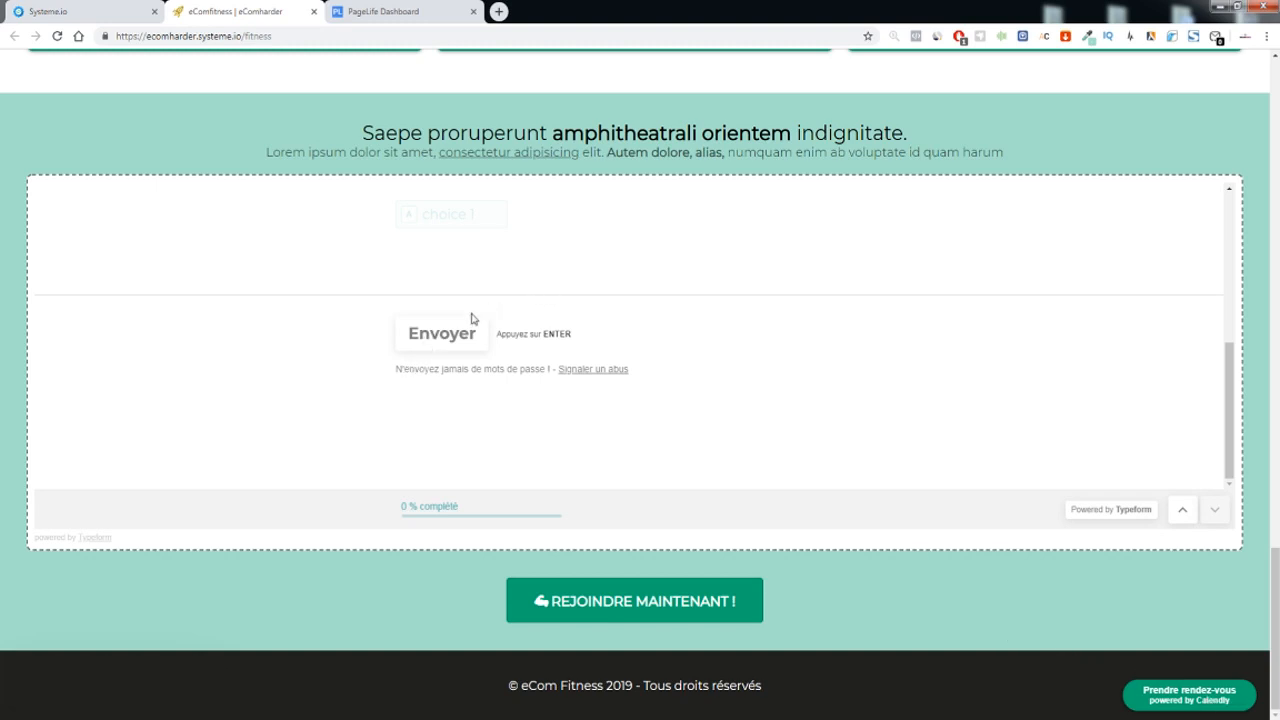
# Look over the eComfitness sales page, from the embedded Typeform survey up to the course video and its introductory text.
pyautogui.scroll(2, 533, 347)
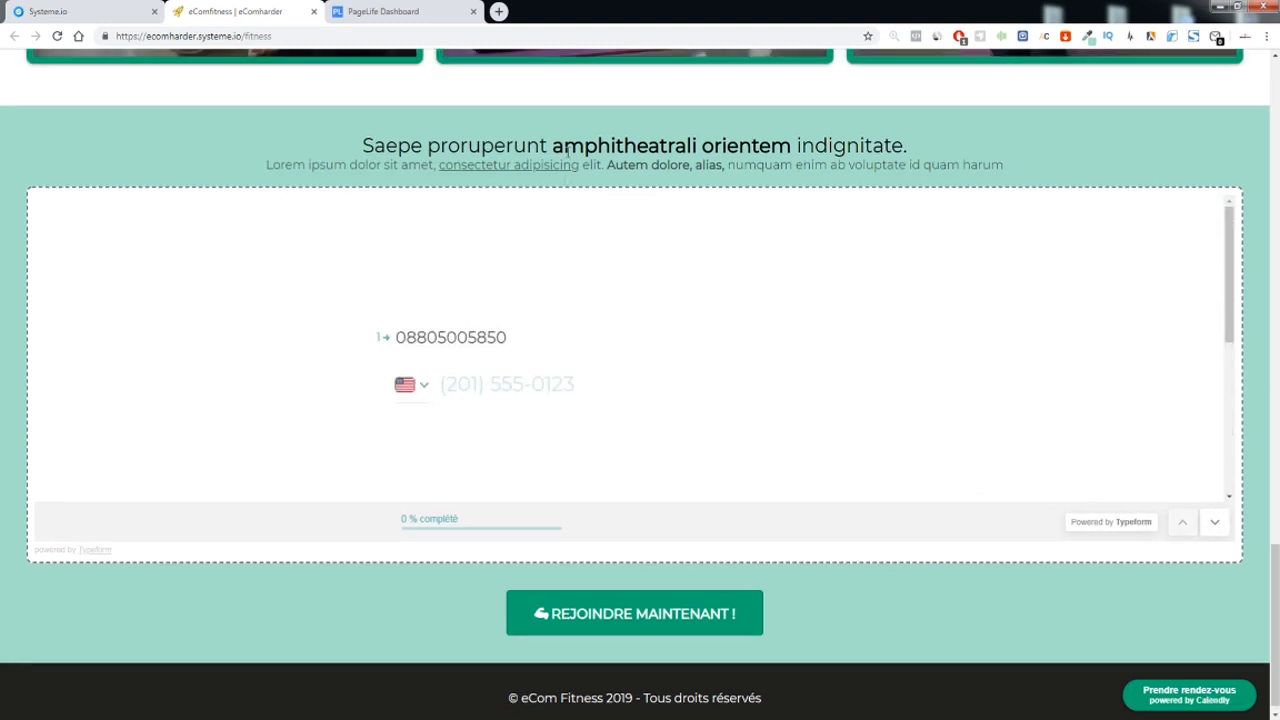
pyautogui.scroll(3, 566, 163)
pyautogui.scroll(20, 598, 213)
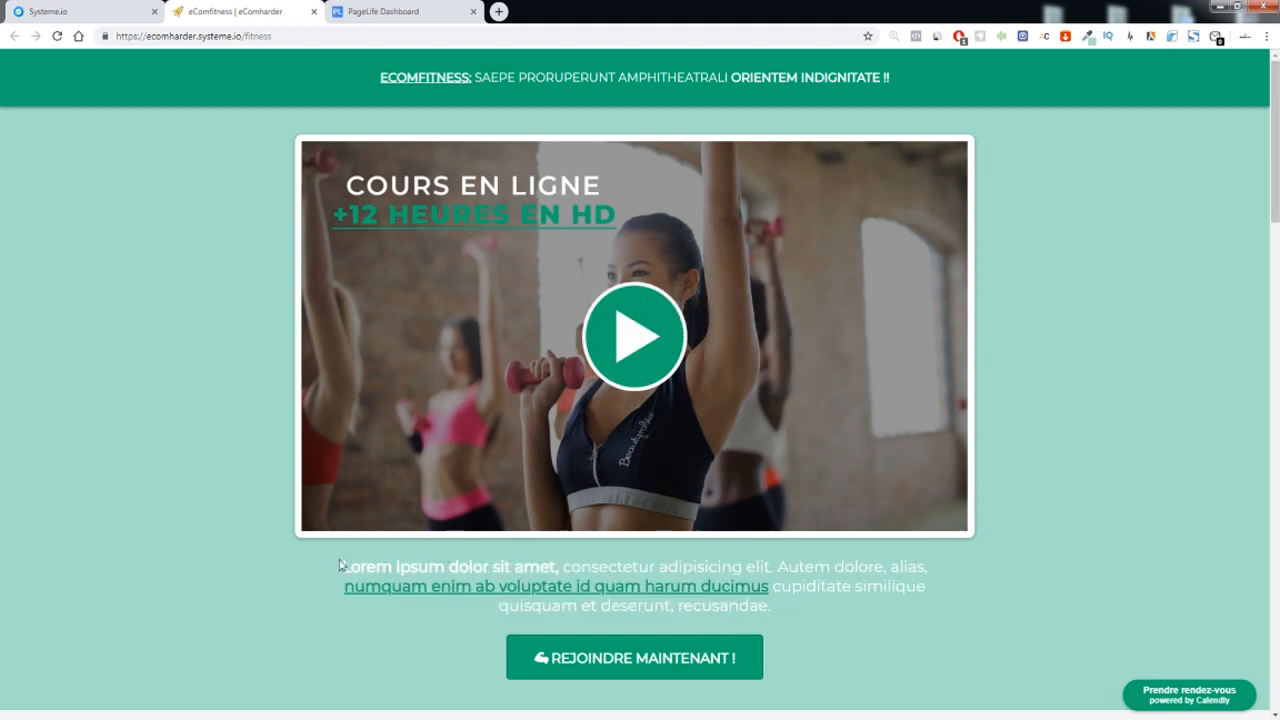
pyautogui.moveTo(360, 567); pyautogui.dragTo(766, 605)
pyautogui.click(766, 605)
pyautogui.moveTo(331, 562); pyautogui.dragTo(735, 590)
pyautogui.click(735, 590)
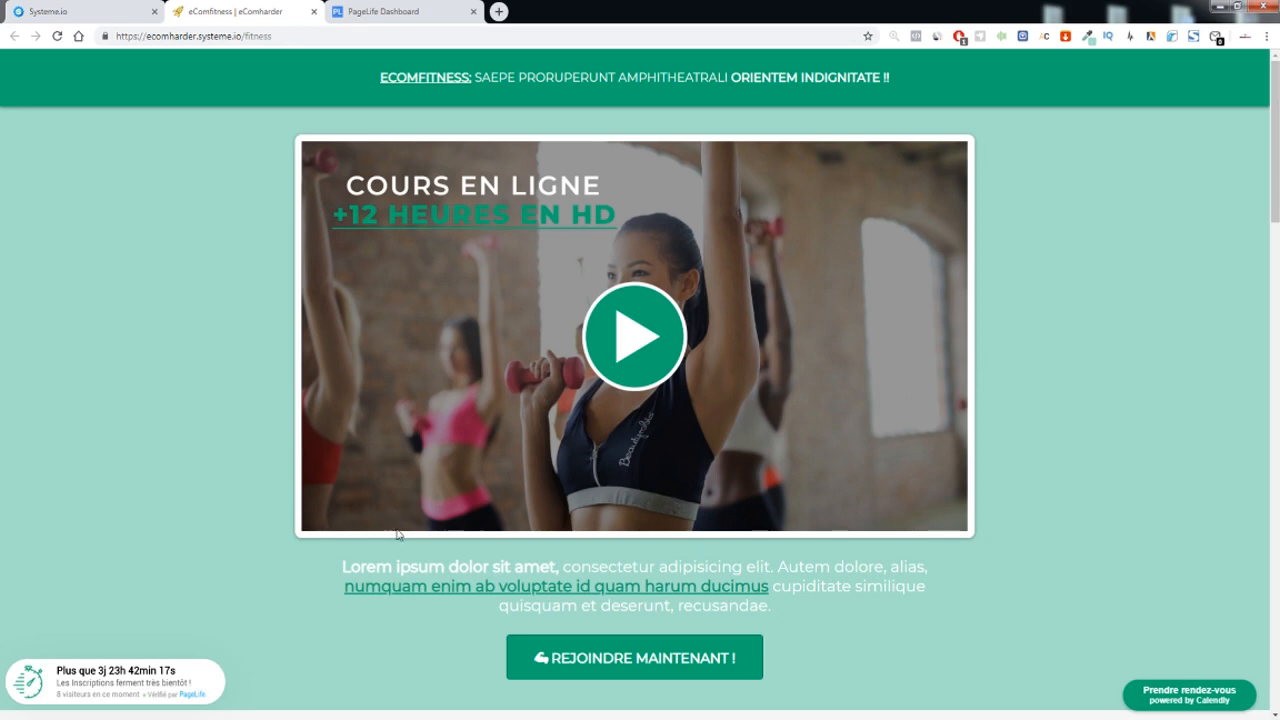
pyautogui.click(375, 558)
pyautogui.moveTo(796, 609); pyautogui.dragTo(408, 567)
pyautogui.click(839, 587)
pyautogui.click(408, 567)
pyautogui.scroll(-5, 597, 387)
pyautogui.scroll(5, 565, 398)
pyautogui.scroll(-7, 456, 547)
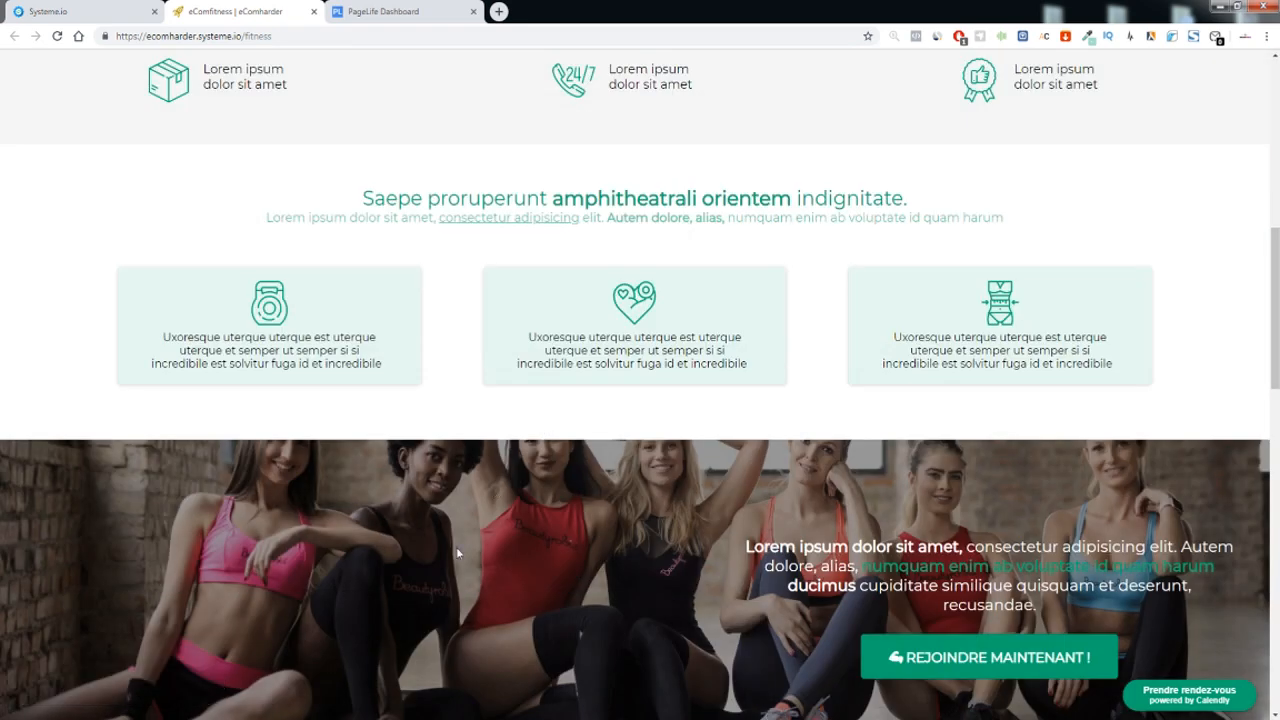
pyautogui.scroll(7, 456, 547)
pyautogui.scroll(-10, 560, 430)
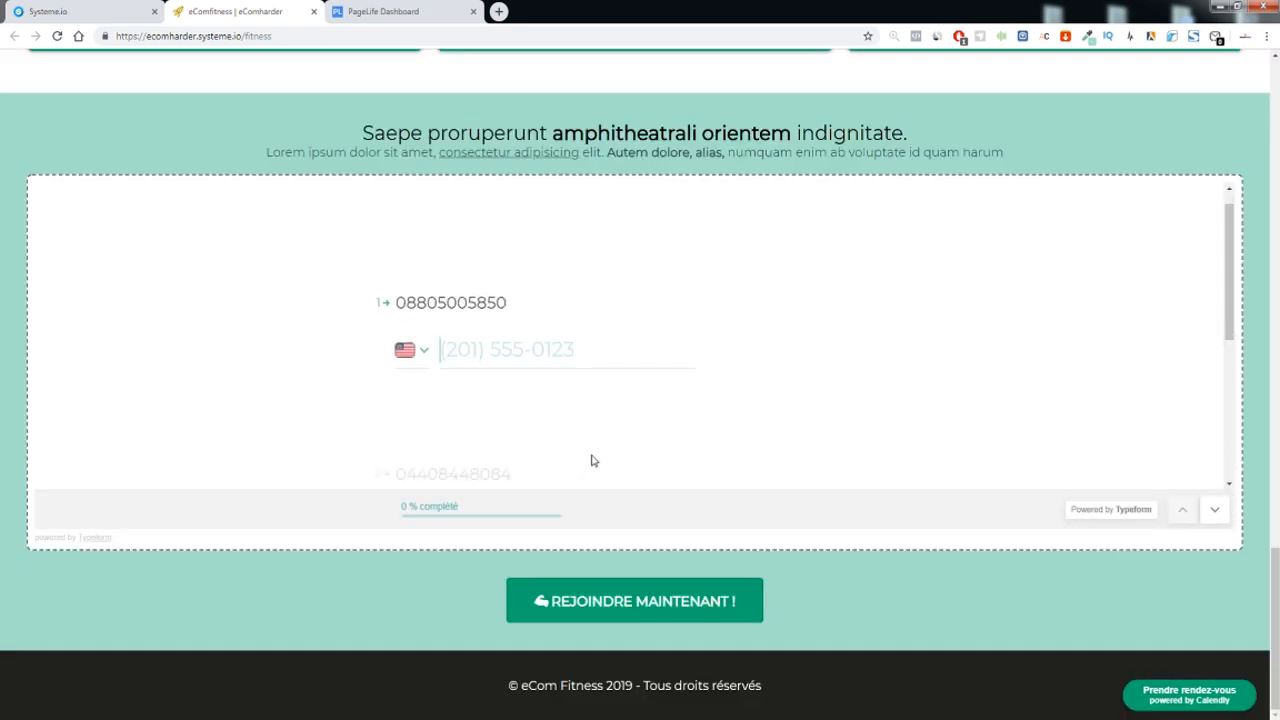
# Try the Calendly booking popup by choosing the 17:00 slot on Wednesday 15 May 2019 and confirming it.
pyautogui.click(1165, 698)
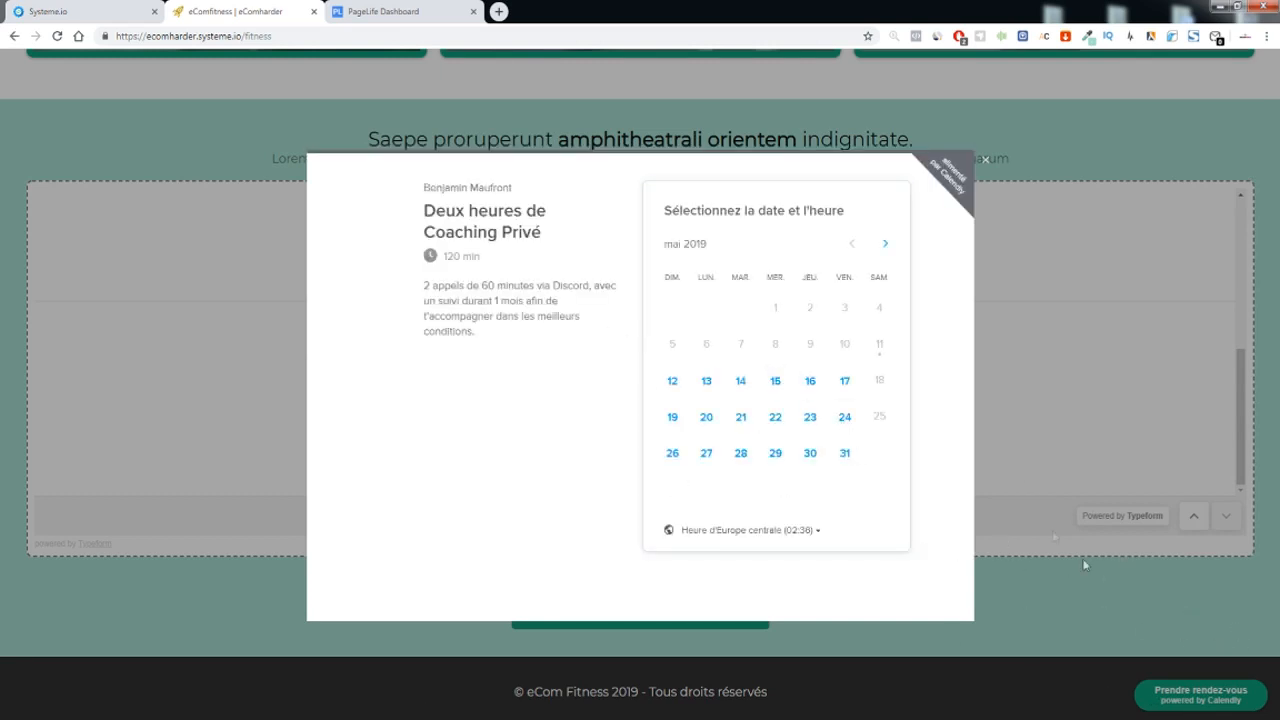
pyautogui.click(775, 382)
pyautogui.click(845, 287)
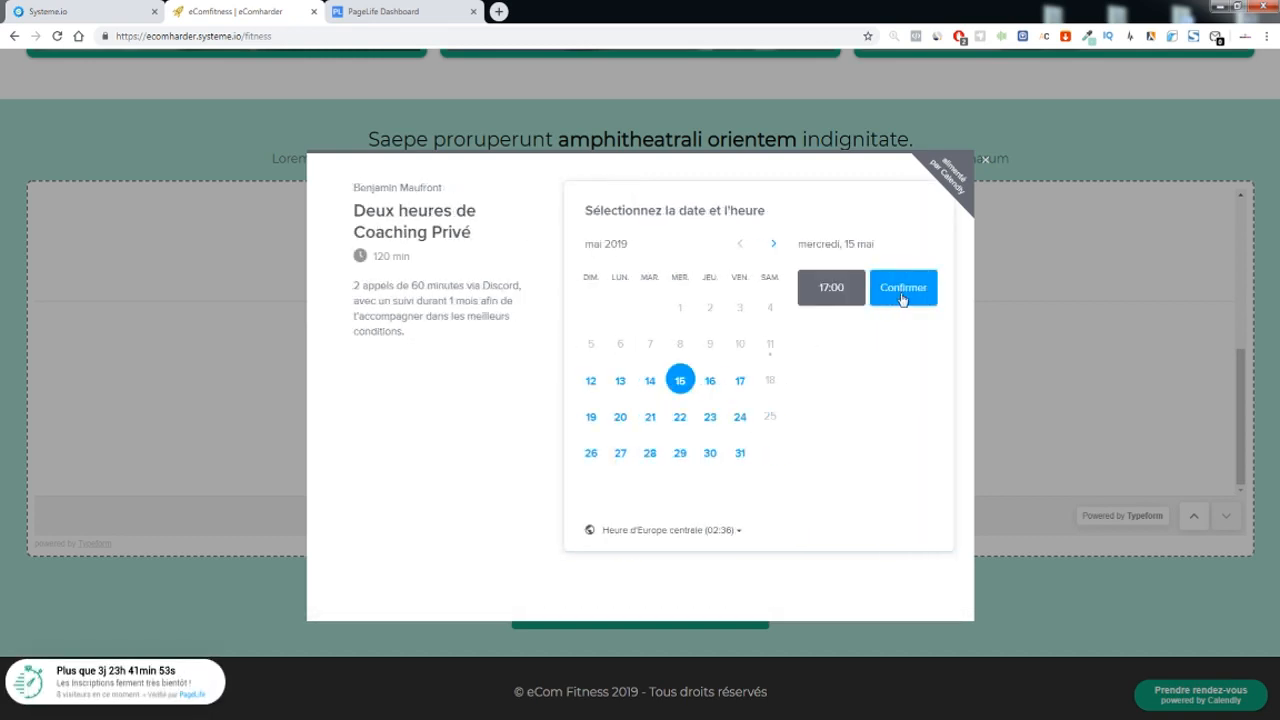
pyautogui.click(903, 290)
# Review the booking form's contact fields and appointment details, and close the popup without confirming the event.
pyautogui.click(777, 239)
pyautogui.click(664, 303)
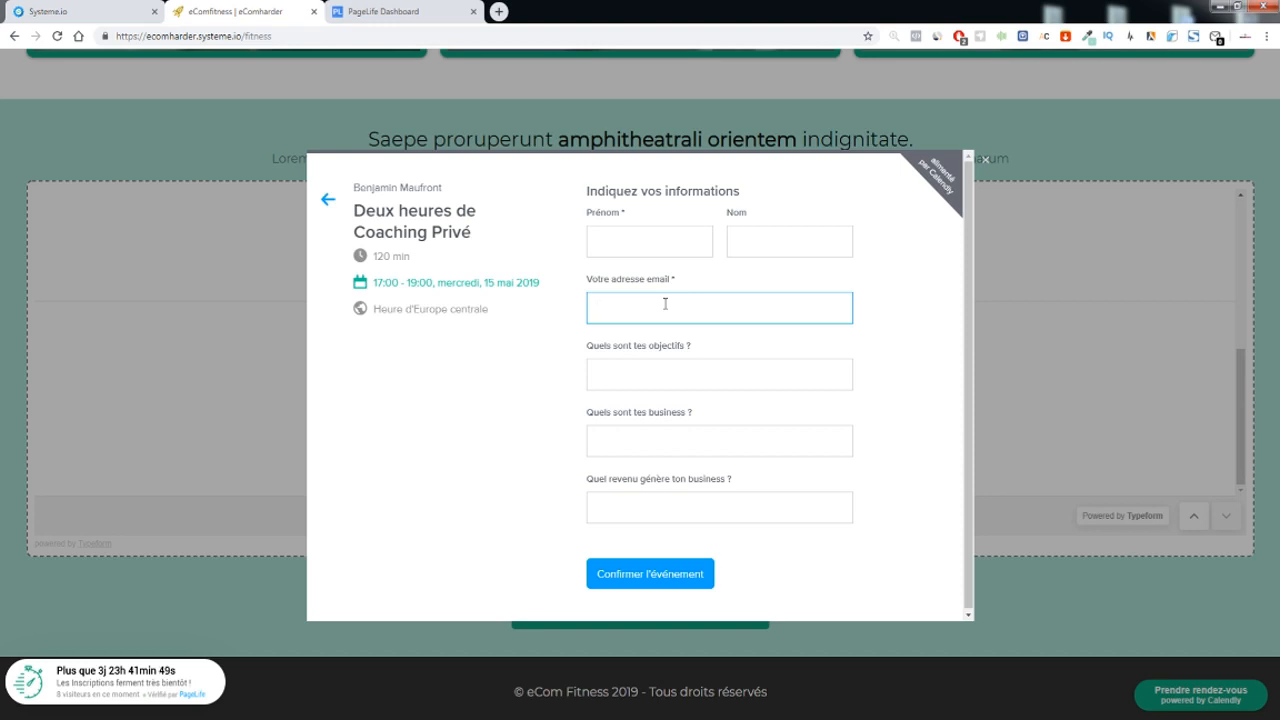
pyautogui.click(653, 230)
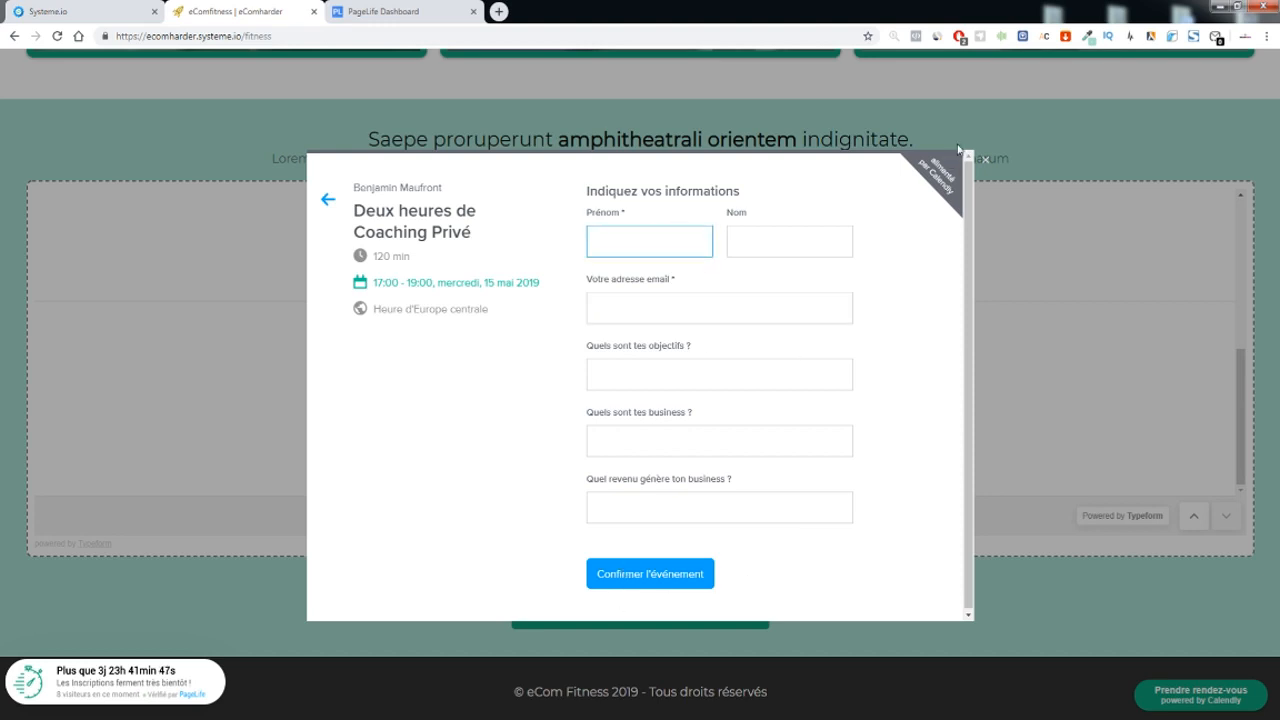
pyautogui.moveTo(384, 283); pyautogui.dragTo(566, 300)
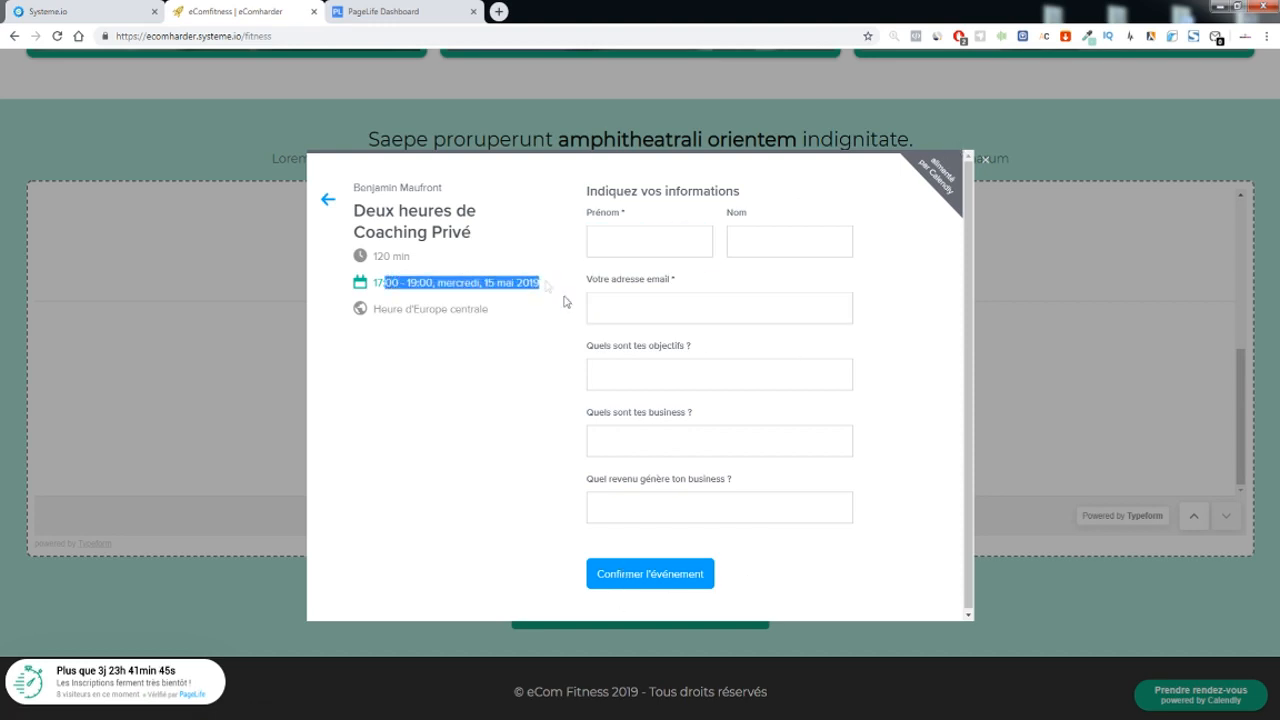
pyautogui.click(1180, 686)
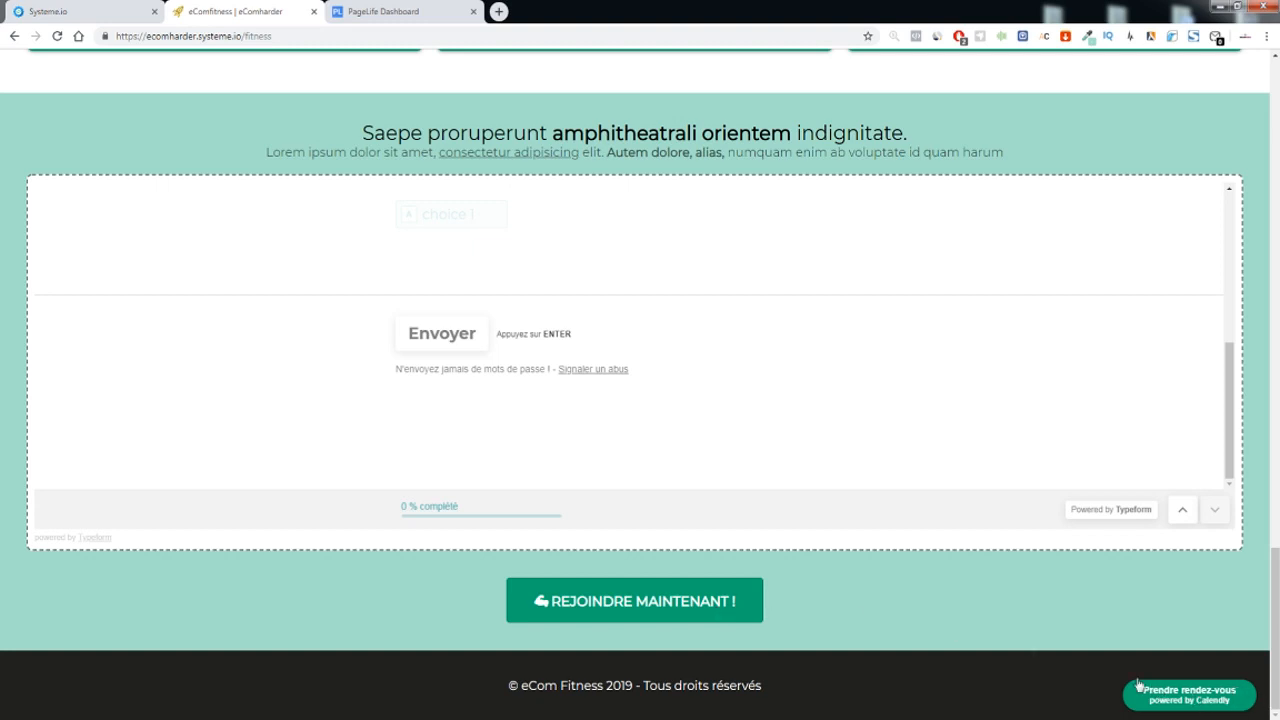
# Examine the embedded Typeform survey and the countdown section of the sales page.
pyautogui.scroll(3, 515, 370)
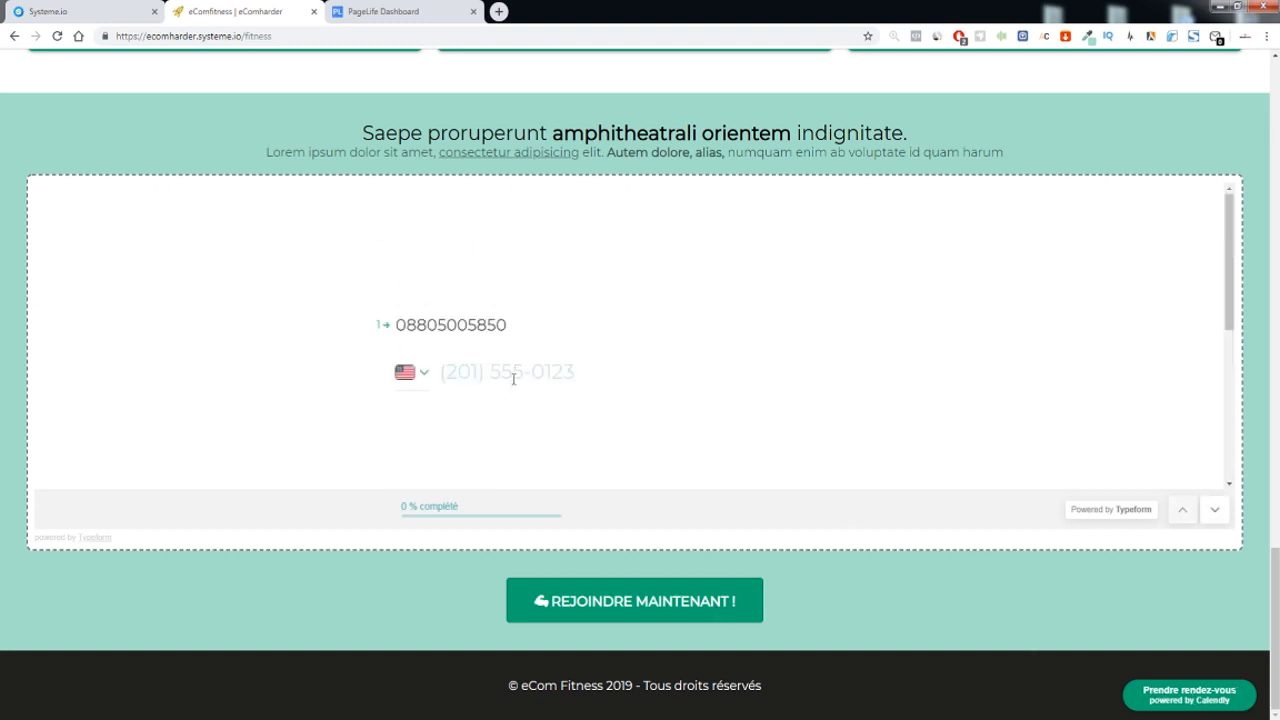
pyautogui.scroll(-3, 515, 373)
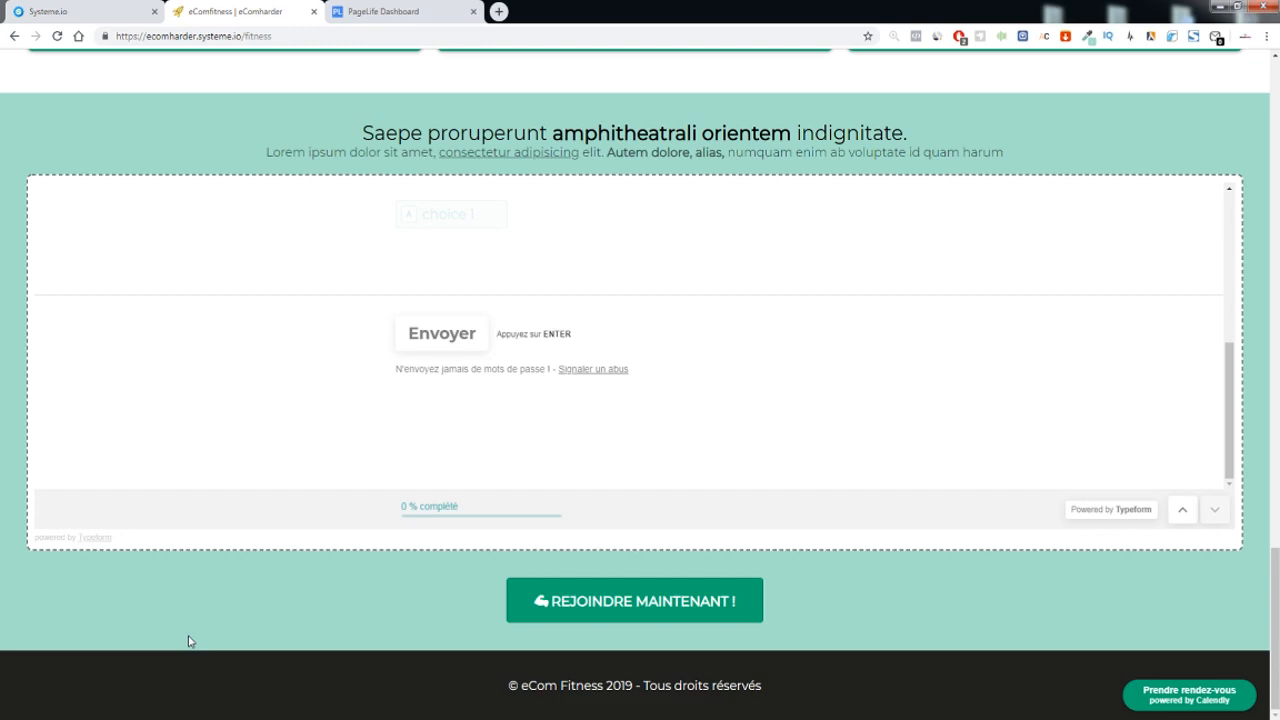
pyautogui.scroll(10, 397, 440)
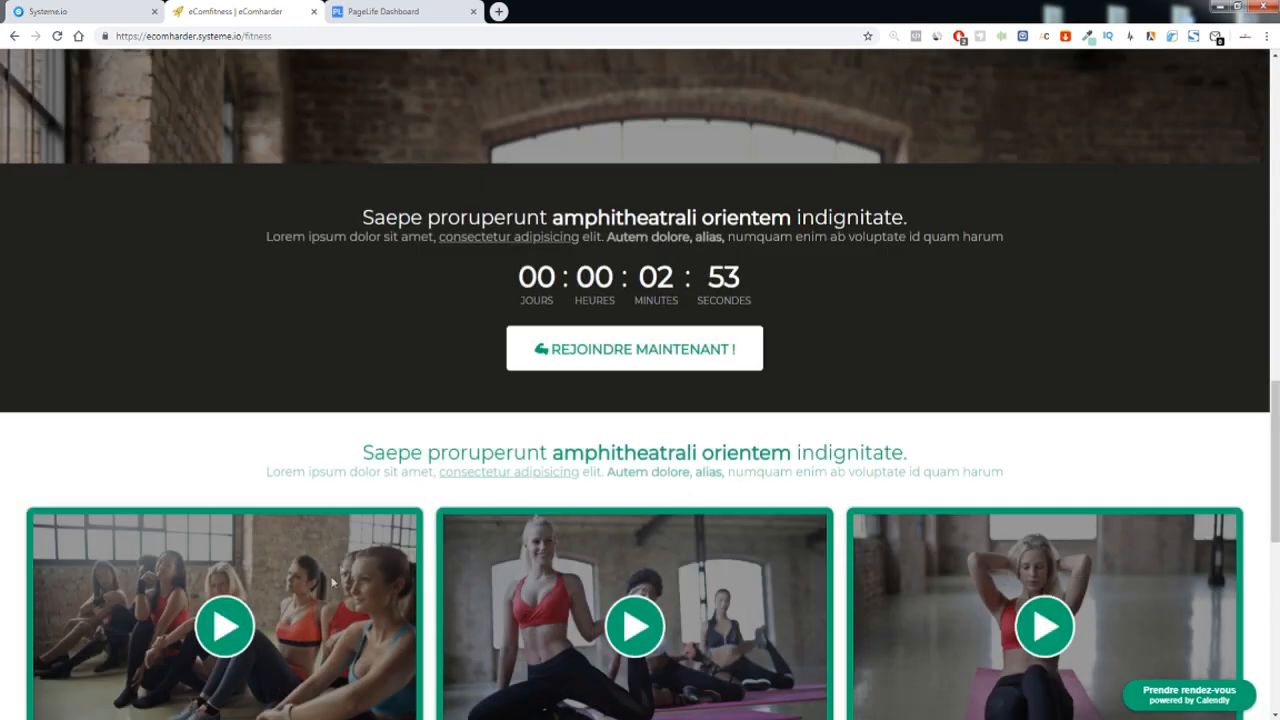
pyautogui.scroll(-10, 438, 377)
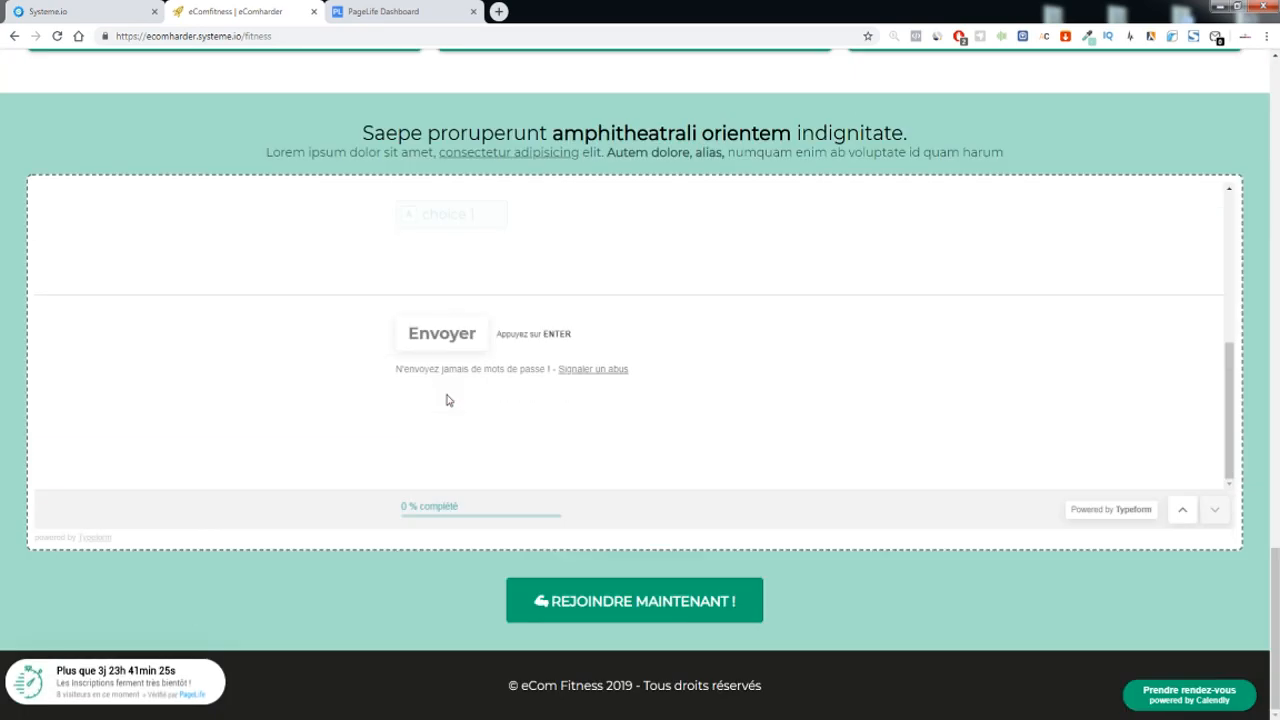
# Examine the PageLife urgency notification while going through the full sales page.
pyautogui.moveTo(116, 683); pyautogui.dragTo(60, 670)
pyautogui.click(92, 648)
pyautogui.scroll(10, 263, 557)
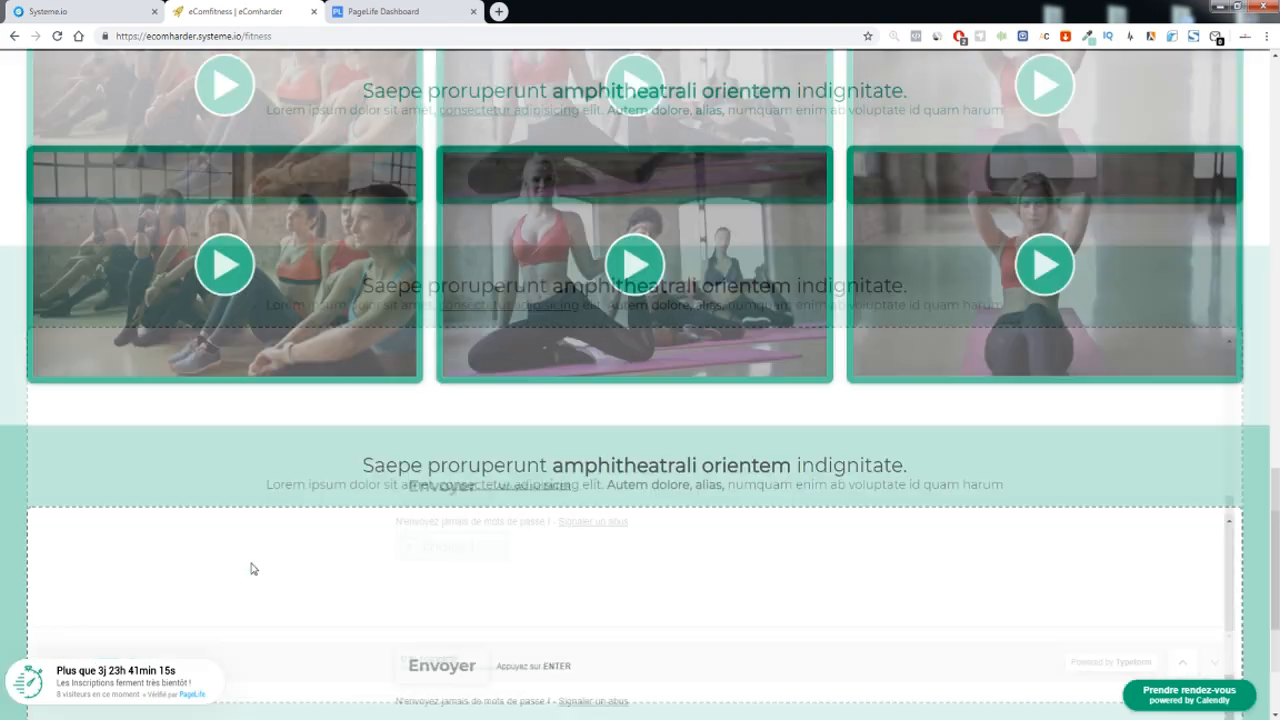
pyautogui.scroll(15, 300, 575)
pyautogui.scroll(-15, 426, 551)
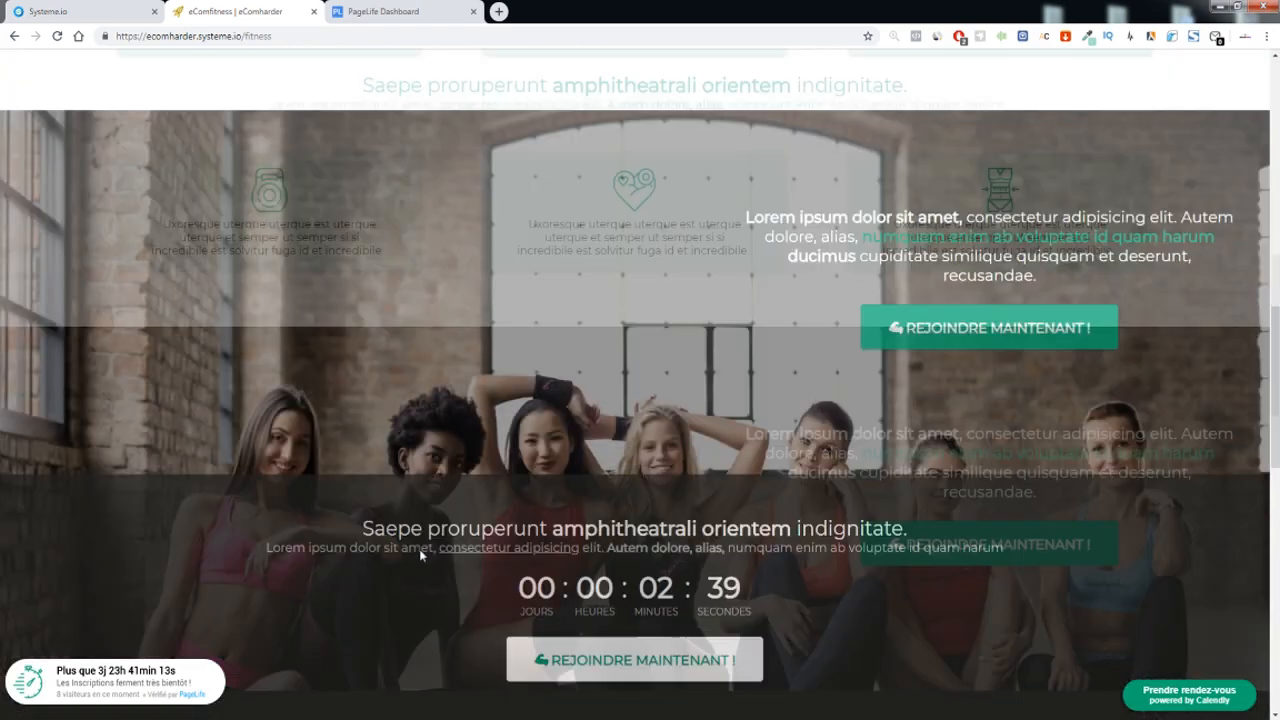
pyautogui.scroll(5, 421, 550)
pyautogui.scroll(-10, 266, 615)
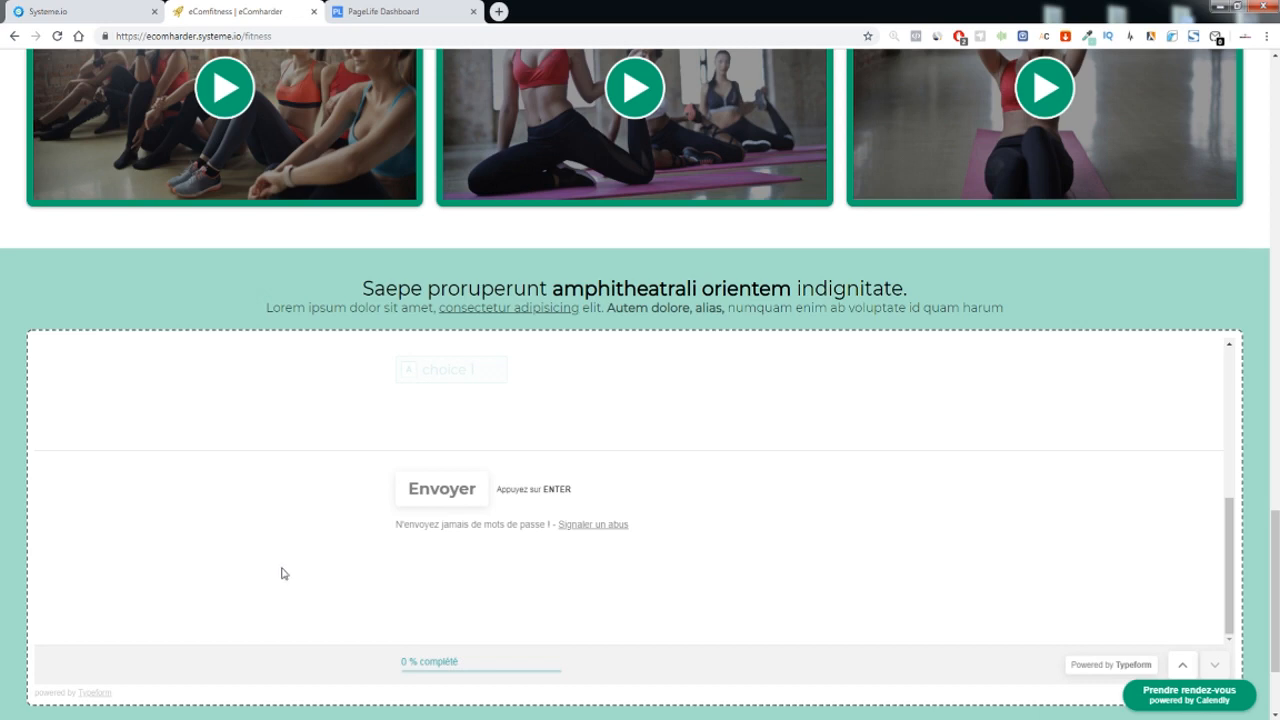
pyautogui.scroll(-2, 290, 410)
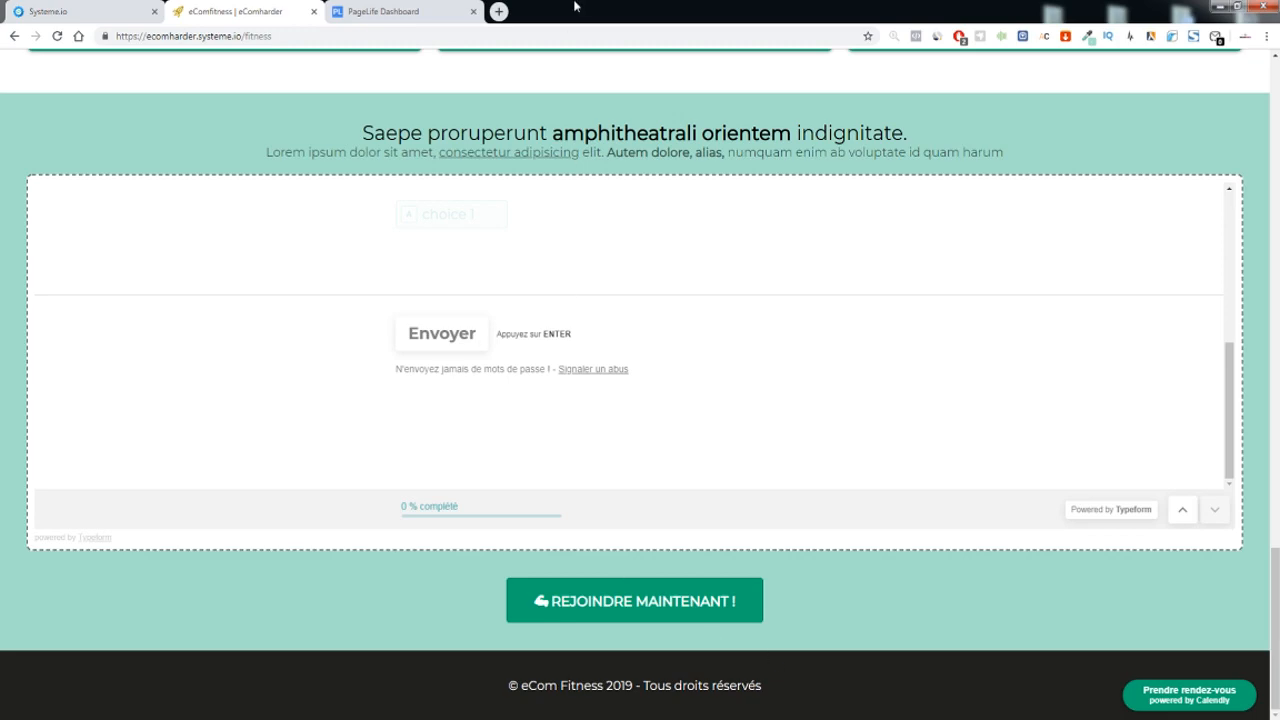
# Switch to the PageLife dashboard and inspect the fields of the "Urgence (date limite) !" notification preset.
pyautogui.click(400, 11)
pyautogui.click(275, 422)
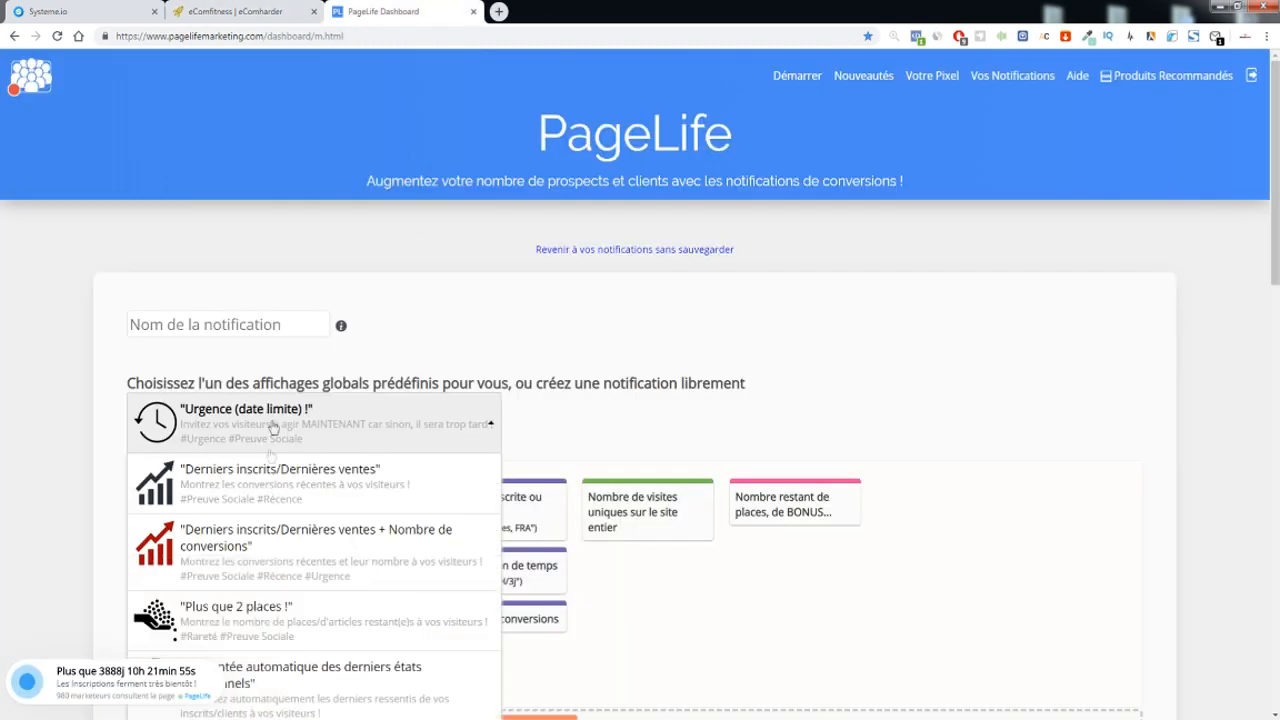
pyautogui.click(403, 410)
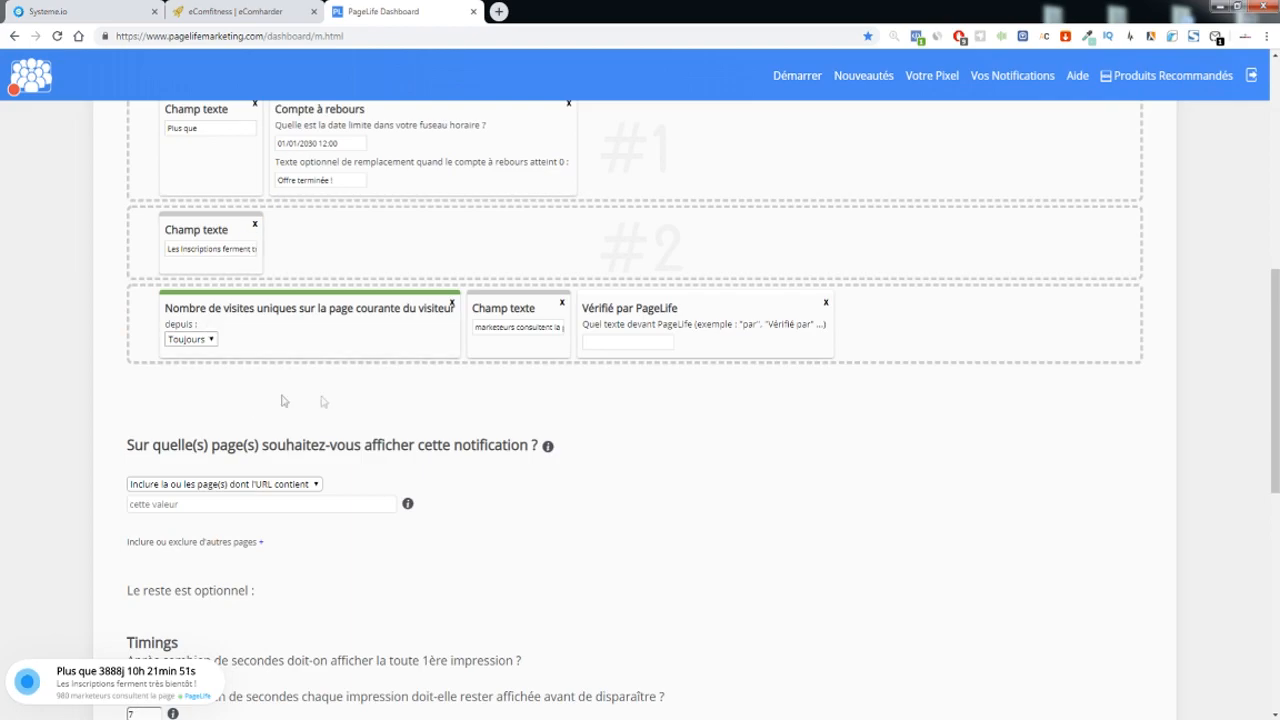
# Apply the "Derniers inscrits/Dernières ventes" preset to the notification and set Systeme.io as the contact source.
pyautogui.scroll(10, 281, 401)
pyautogui.click(280, 378)
pyautogui.click(257, 416)
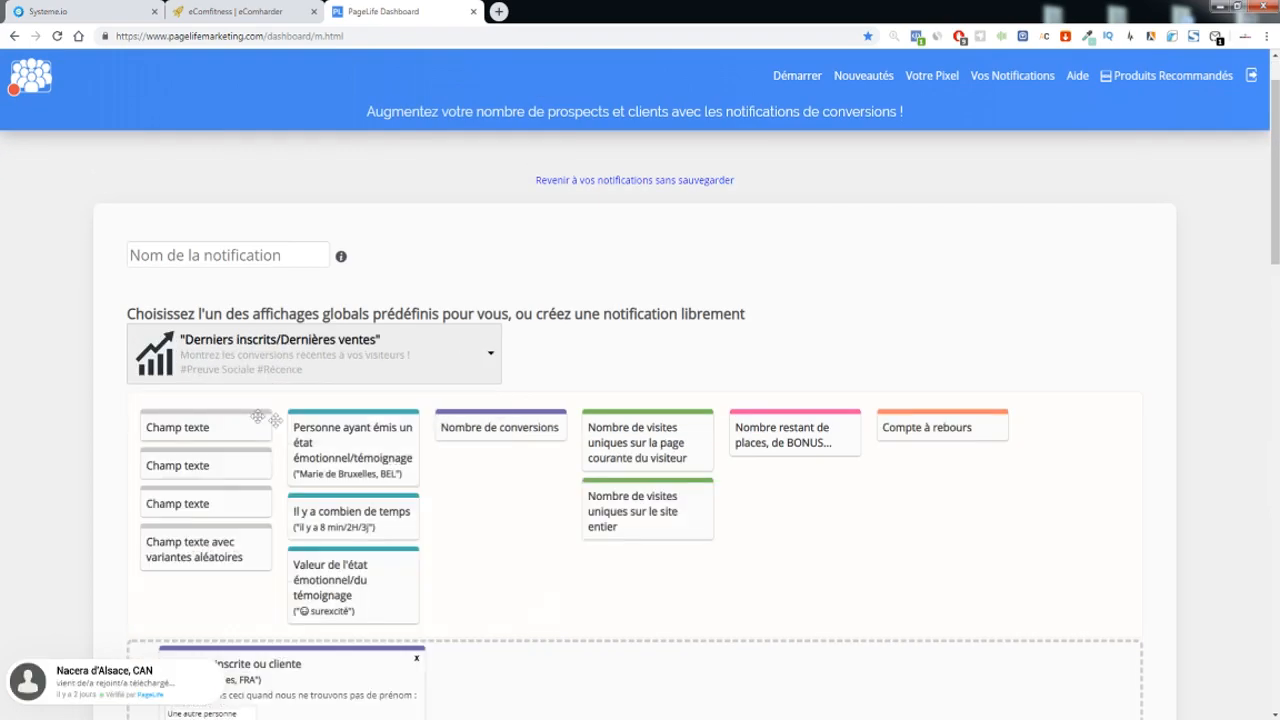
pyautogui.click(197, 109)
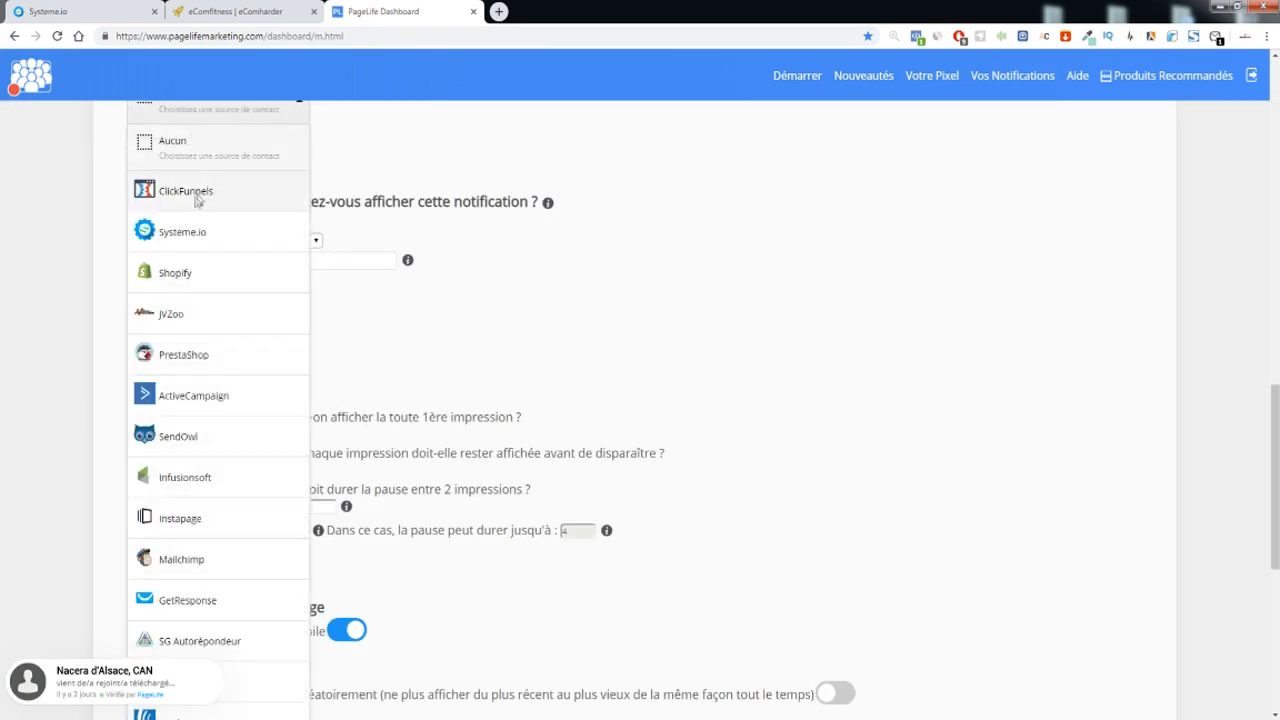
pyautogui.click(182, 231)
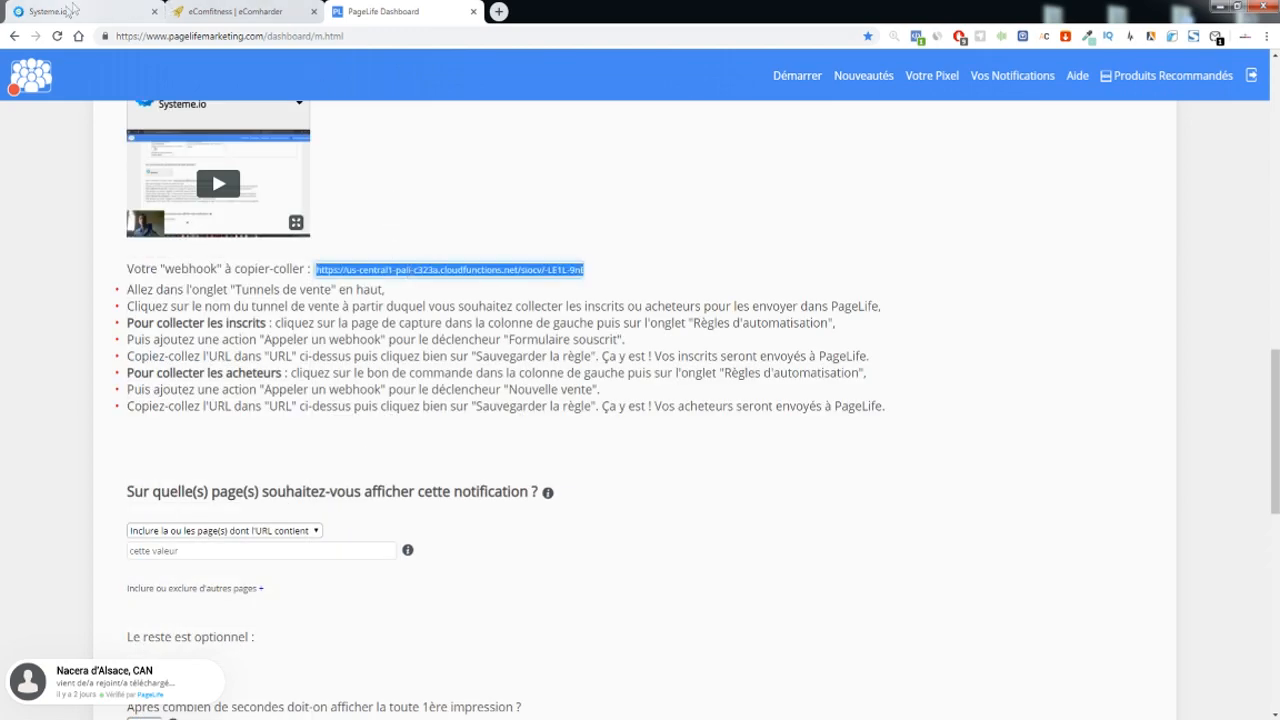
# Switch to Systeme.io, add an "Appeler un webhook" action to the sales page's automation rule, and leave the rule unsaved.
pyautogui.click(72, 9)
pyautogui.click(414, 172)
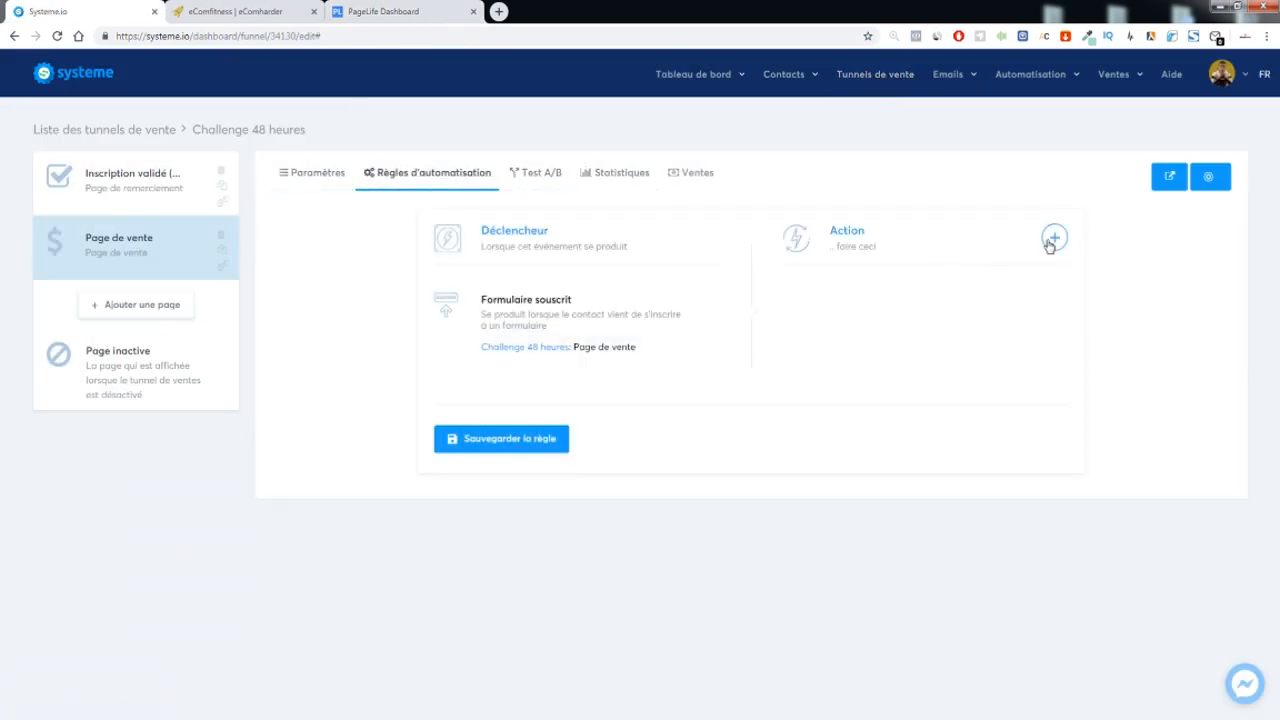
pyautogui.click(1052, 240)
pyautogui.click(649, 548)
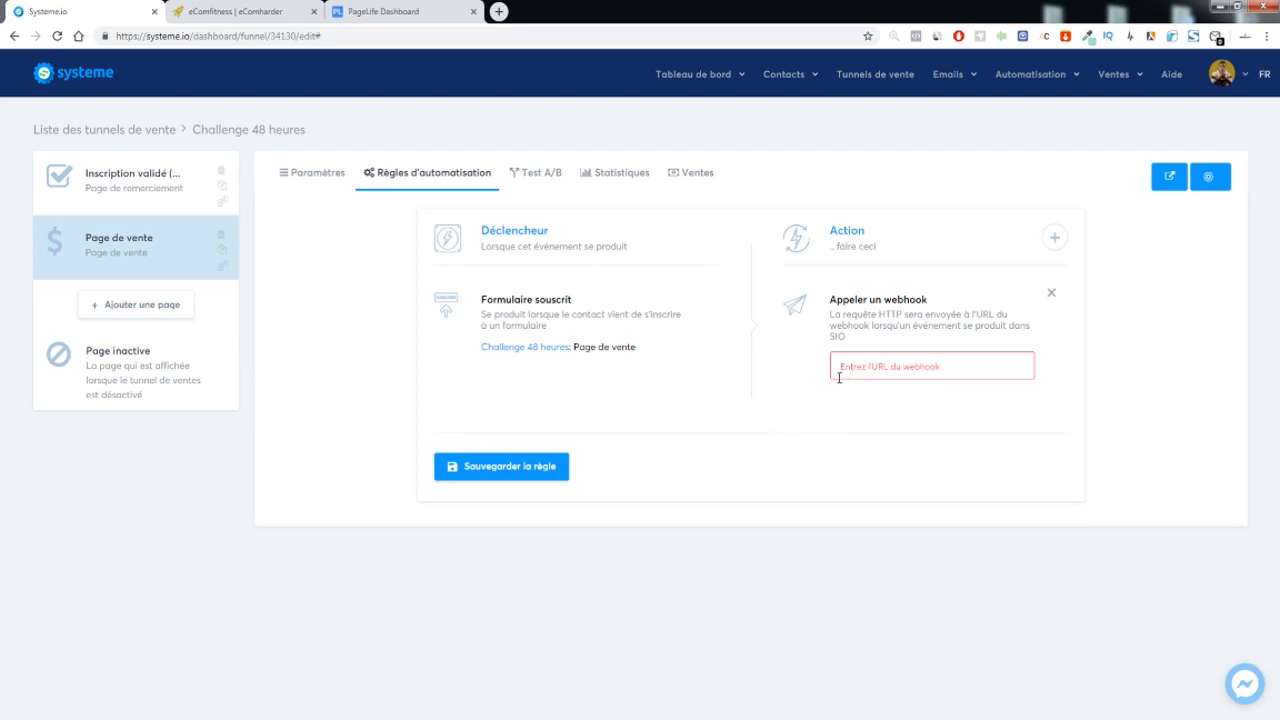
pyautogui.click(163, 257)
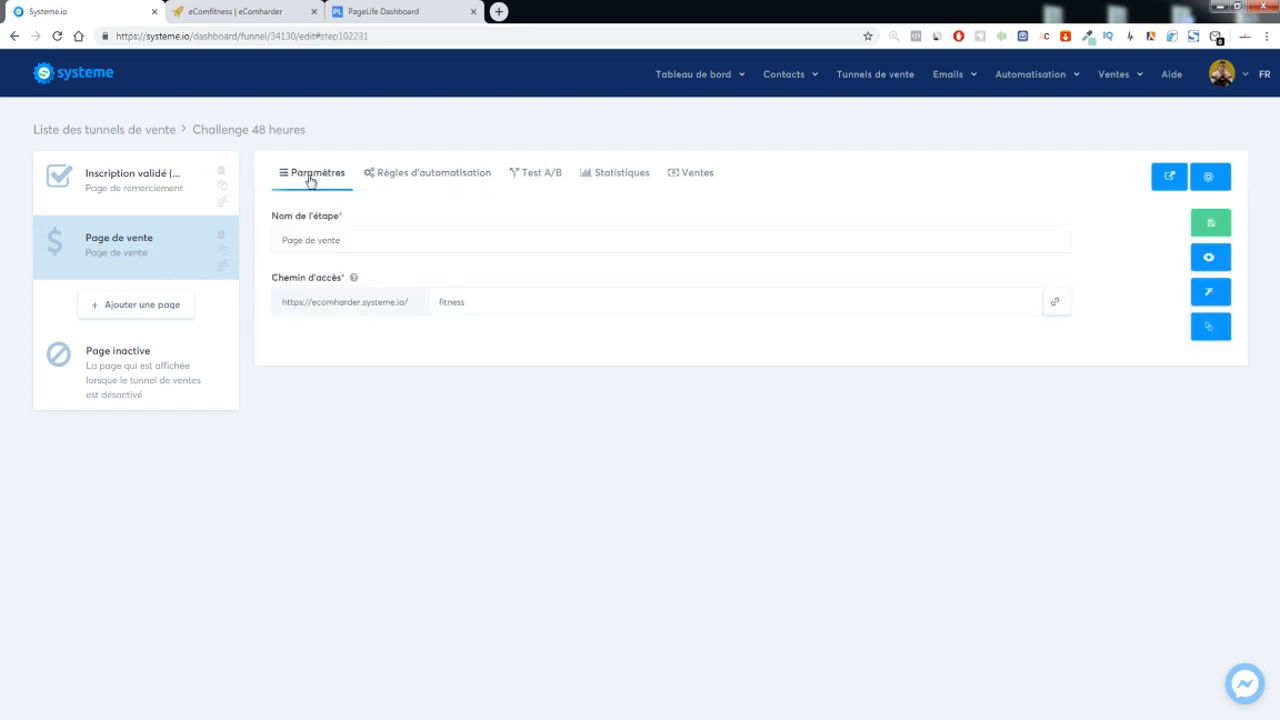
# Return to the PageLife dashboard and apply the "Urgence (date limite) !" preset to the notification.
pyautogui.click(383, 11)
pyautogui.scroll(-10, 436, 273)
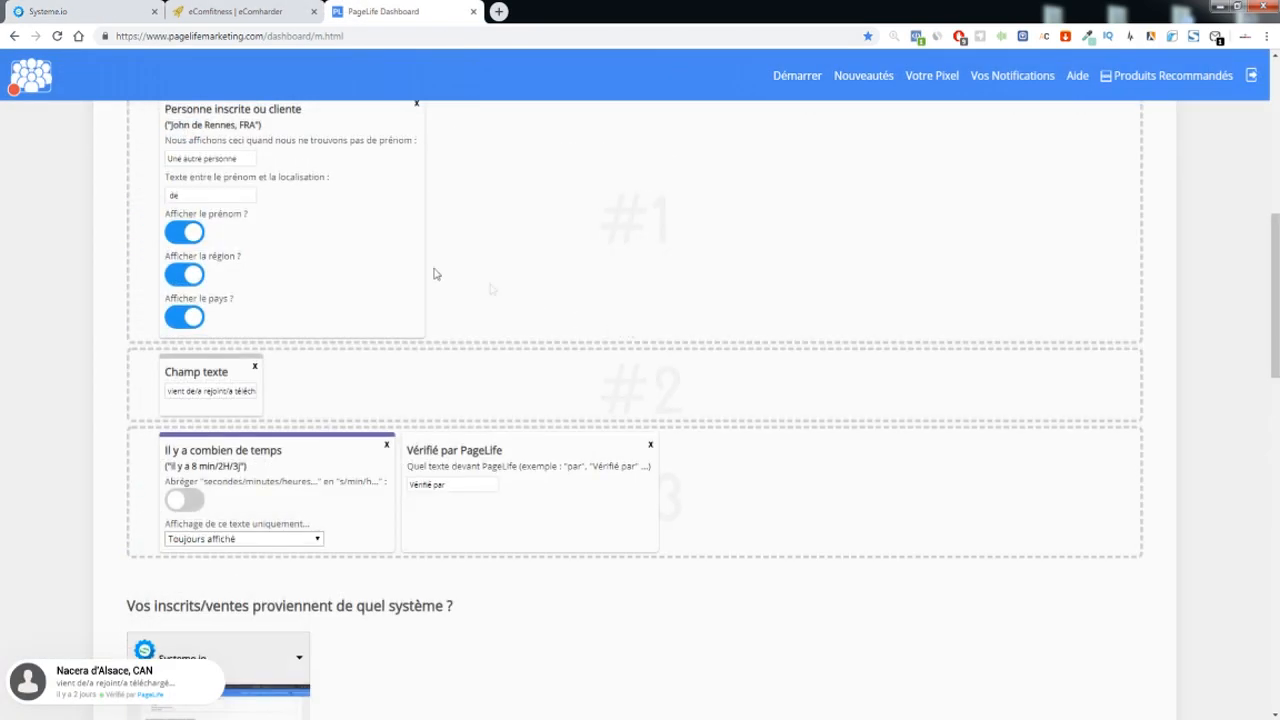
pyautogui.scroll(4, 436, 273)
pyautogui.click(268, 204)
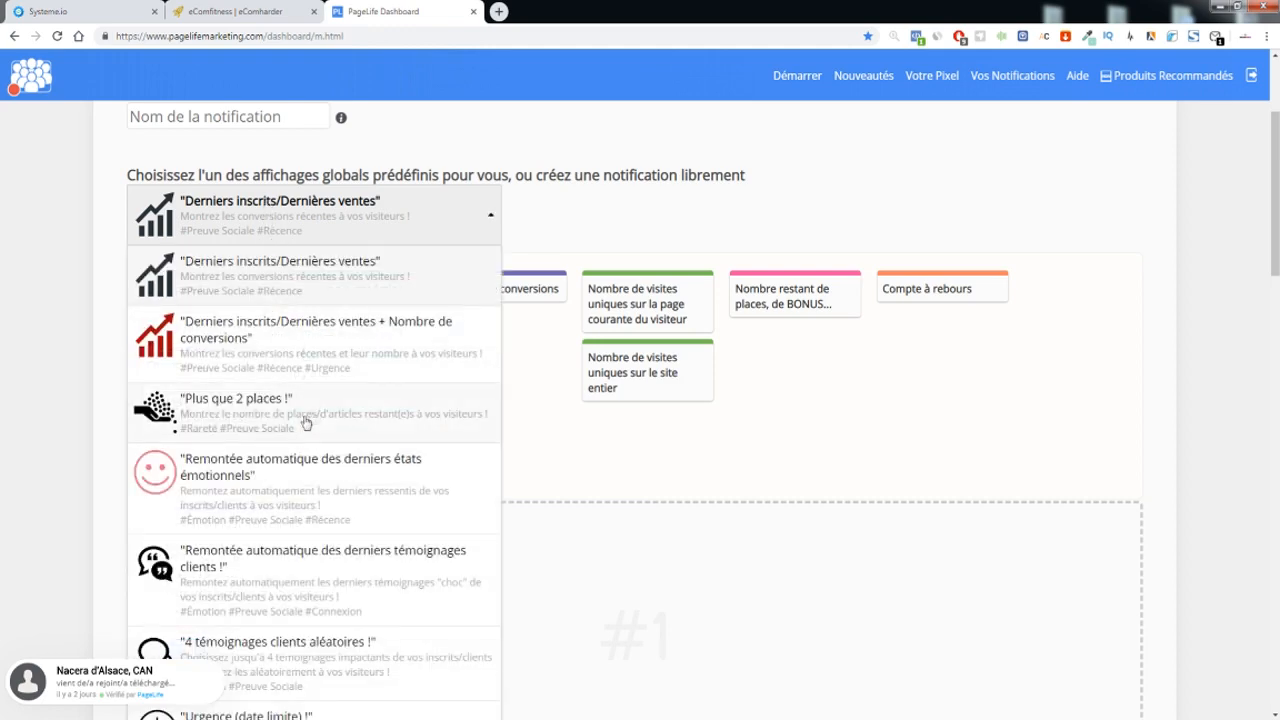
pyautogui.scroll(-3, 311, 416)
pyautogui.click(271, 400)
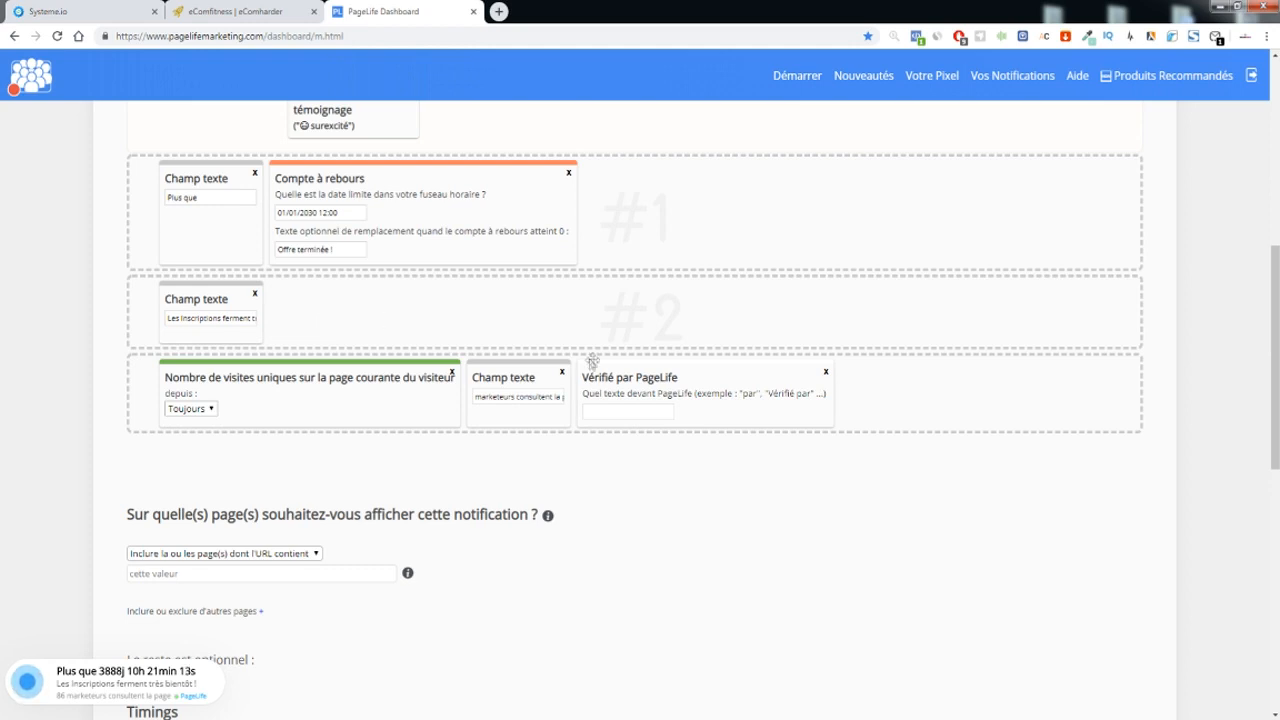
pyautogui.scroll(5, 373, 321)
pyautogui.scroll(2, 373, 321)
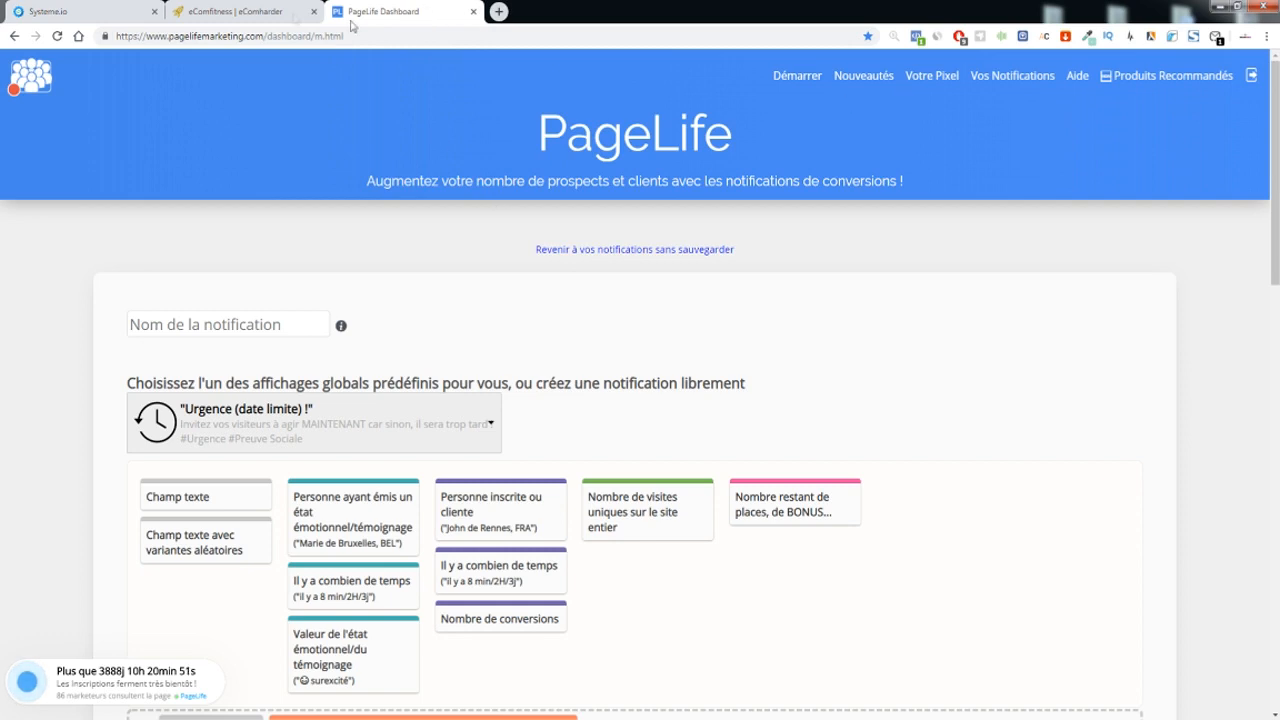
# Switch to the published eComfitness page and select its full web address.
pyautogui.click(235, 11)
pyautogui.click(160, 36)
pyautogui.doubleClick(165, 36)
pyautogui.tripleClick(156, 36)
pyautogui.click(281, 36)
pyautogui.moveTo(308, 36); pyautogui.dragTo(70, 54)
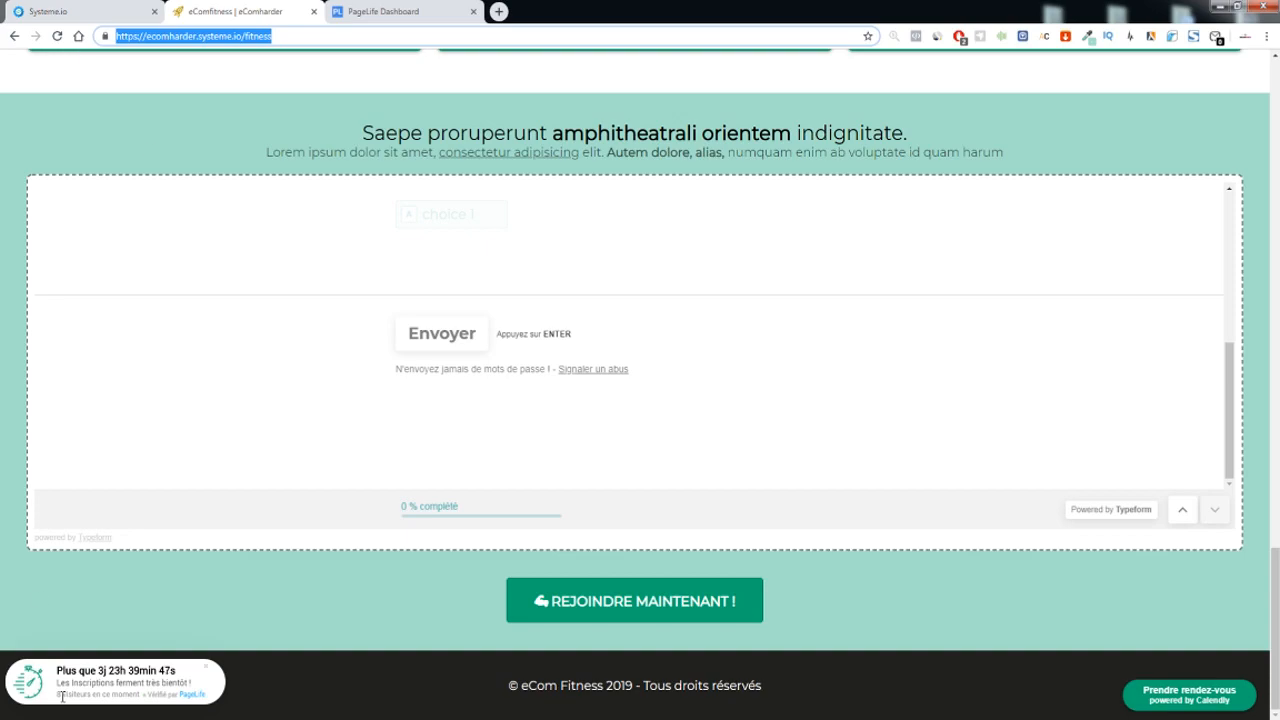
# Go through the eComfitness page from its course video header down to the Typeform survey.
pyautogui.scroll(5, 286, 477)
pyautogui.scroll(10, 363, 605)
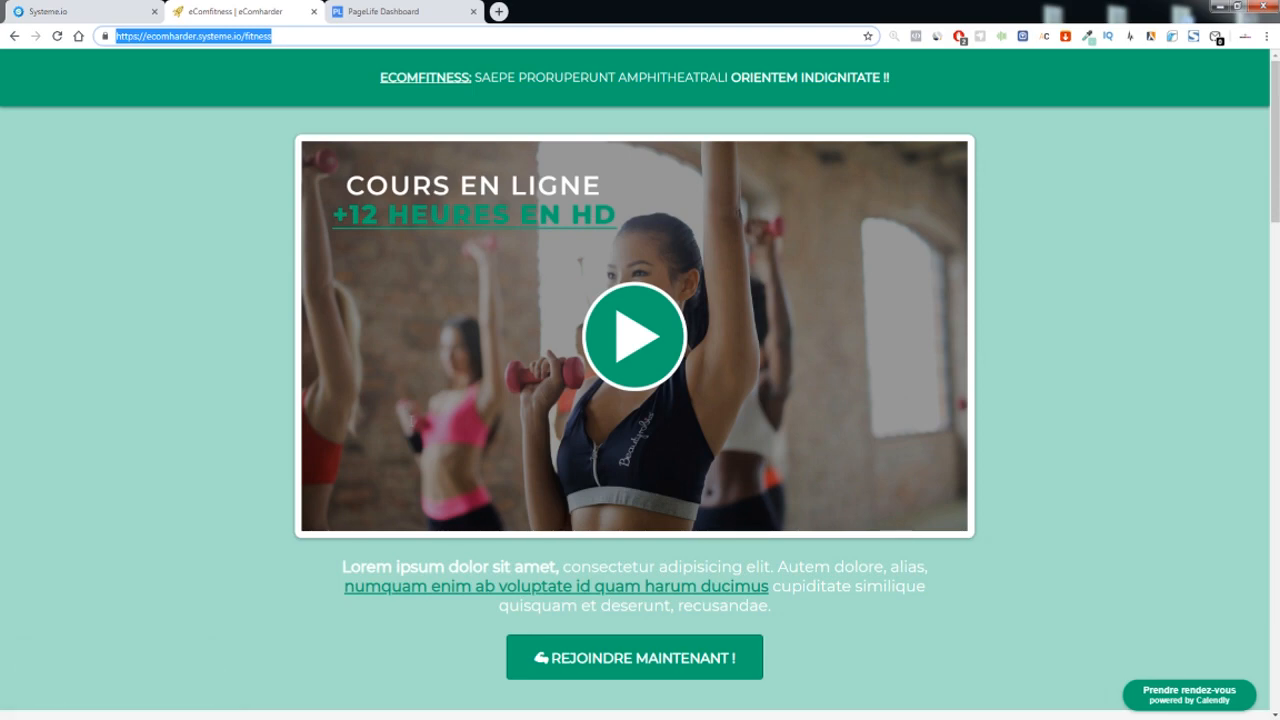
pyautogui.scroll(-15, 432, 384)
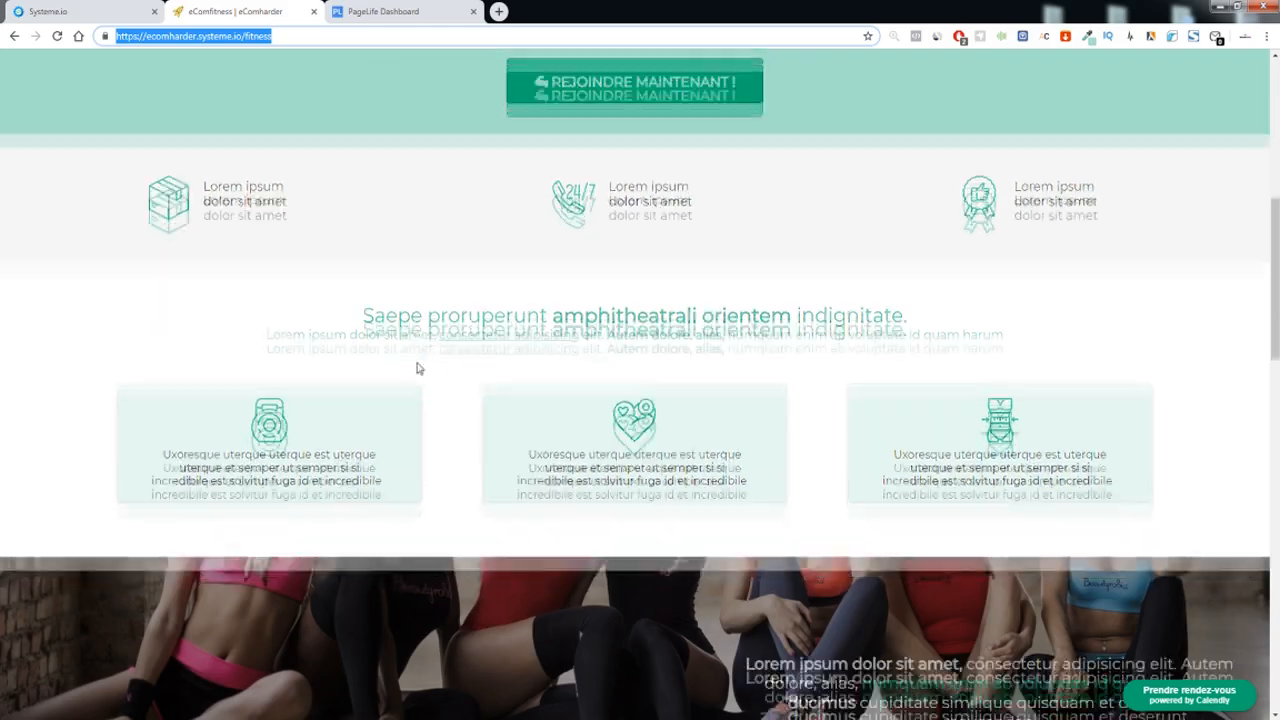
pyautogui.scroll(-10, 420, 370)
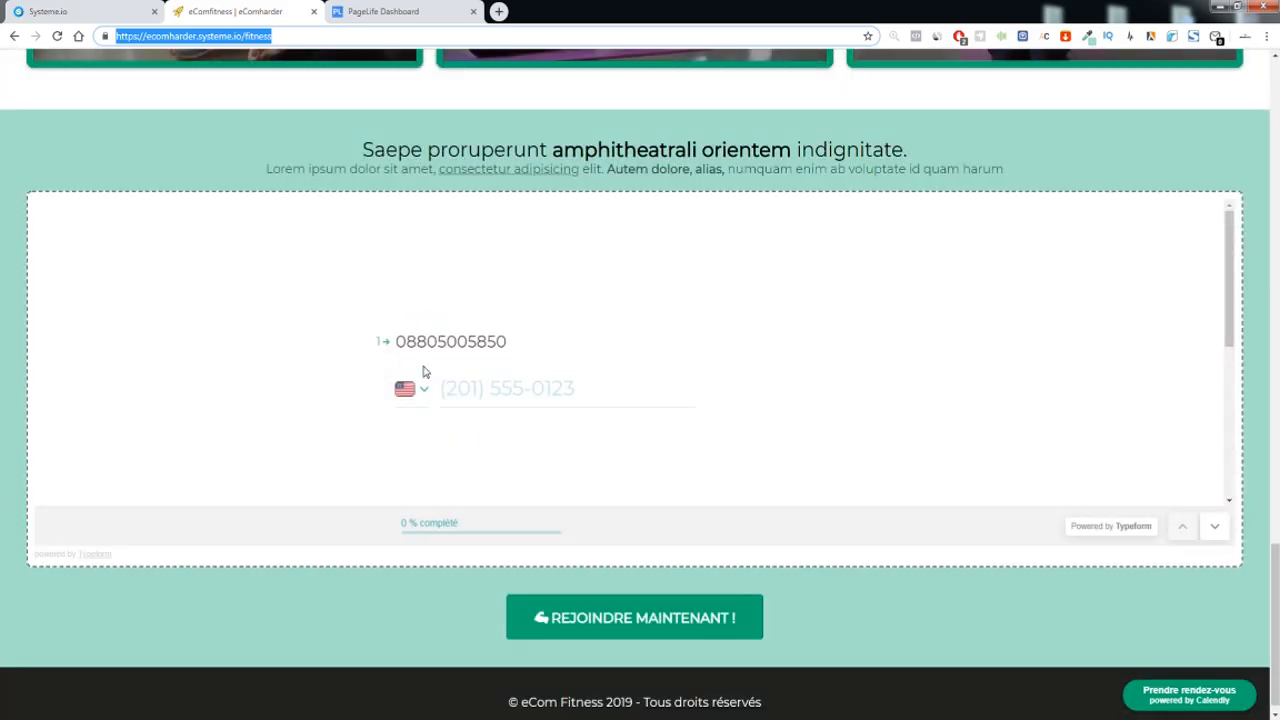
# Review the published page's group photo and countdown sections and the PageLife notification that pops up.
pyautogui.scroll(12, 835, 459)
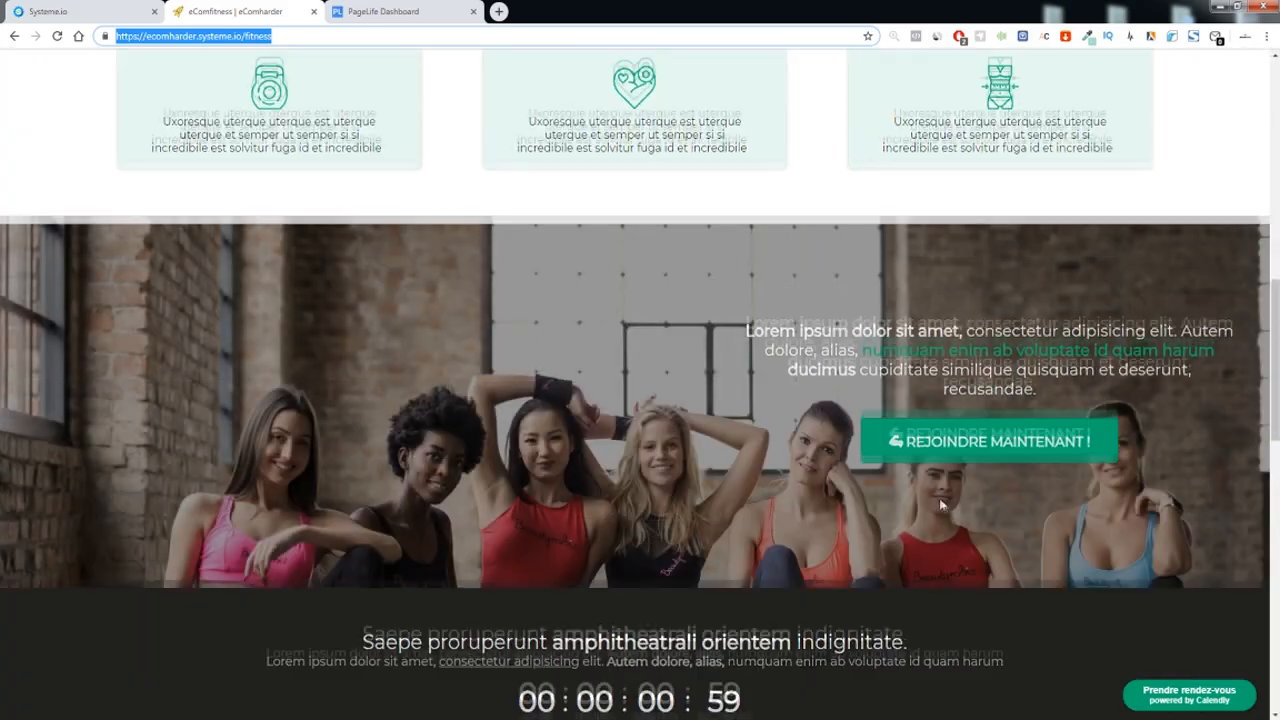
pyautogui.scroll(-4, 669, 441)
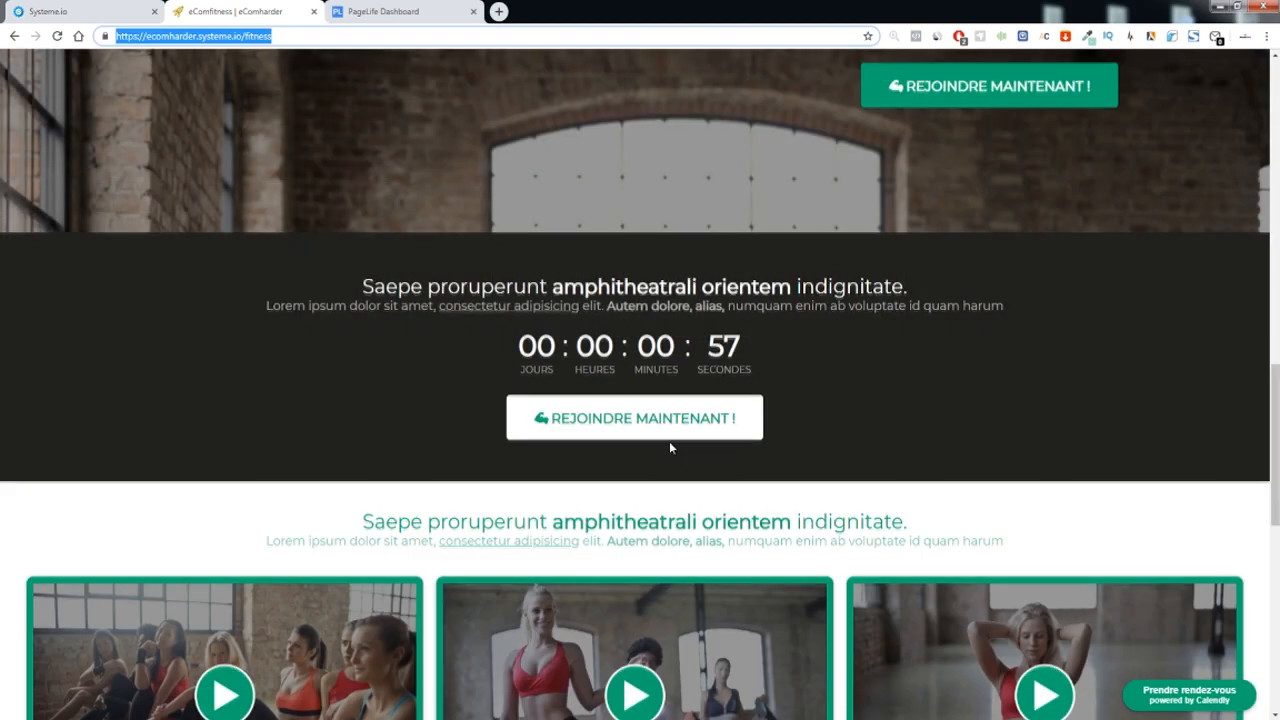
pyautogui.scroll(6, 672, 445)
pyautogui.scroll(-15, 678, 450)
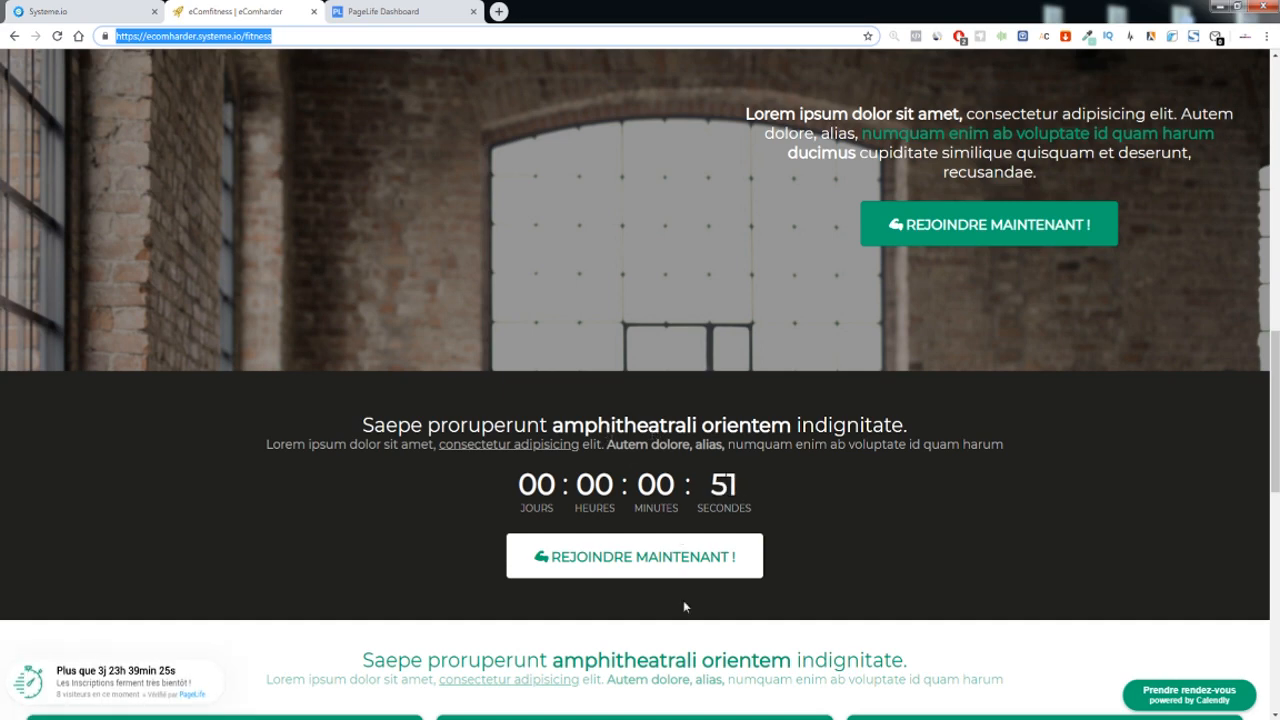
pyautogui.scroll(-9, 685, 580)
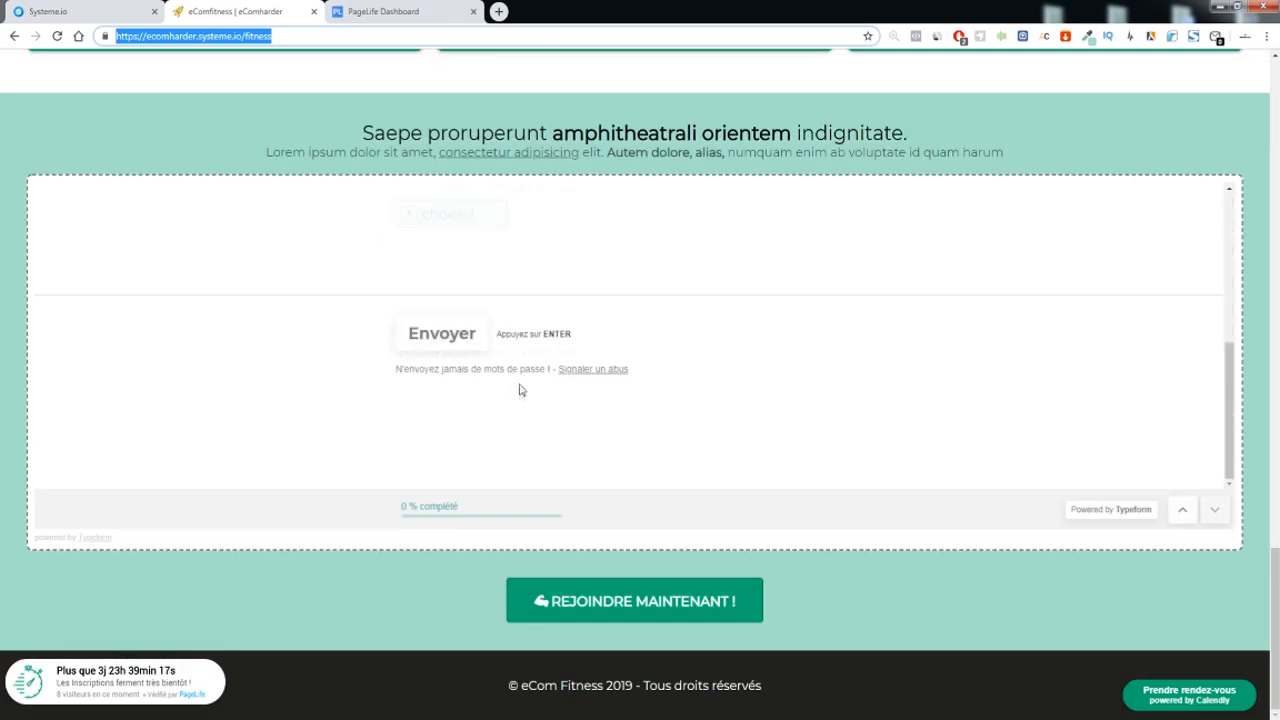
# Look through the embedded Typeform survey from its phone number question to its submit section.
pyautogui.scroll(5, 514, 391)
pyautogui.scroll(-5, 578, 412)
pyautogui.moveTo(1234, 396); pyautogui.dragTo(1240, 220)
pyautogui.scroll(4, 835, 219)
pyautogui.scroll(-4, 835, 219)
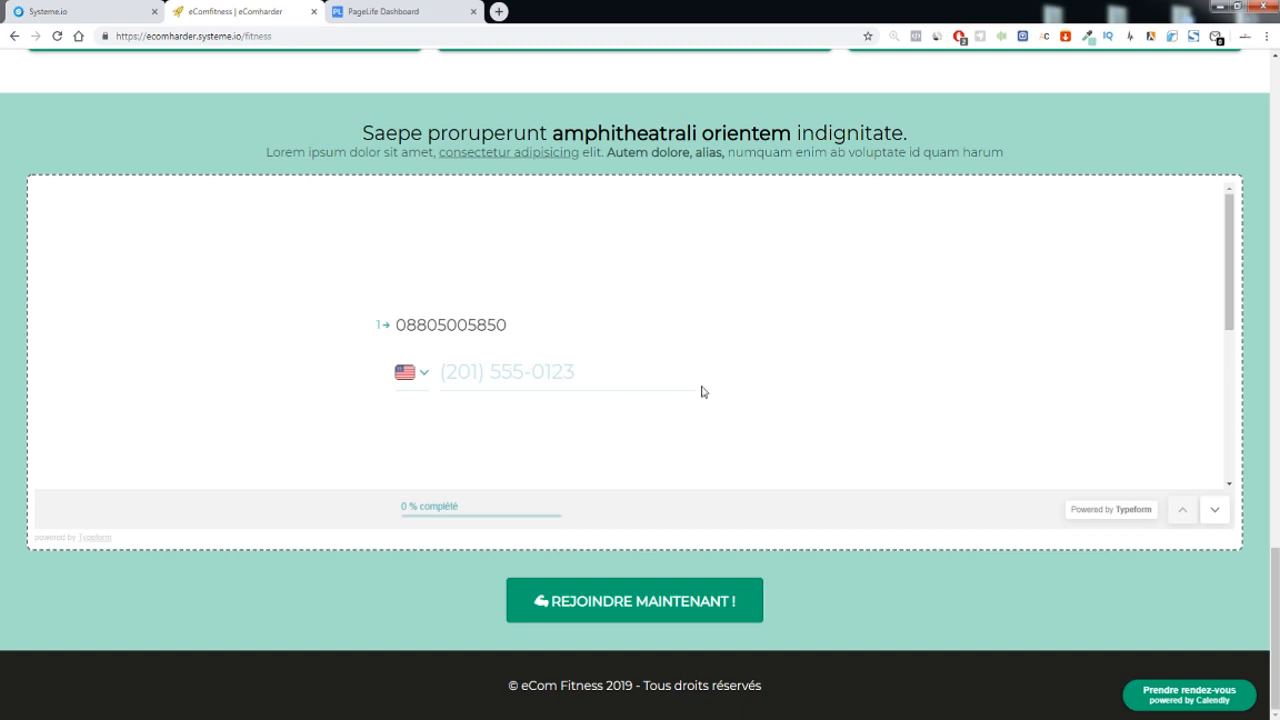
pyautogui.moveTo(1237, 264); pyautogui.dragTo(1210, 453)
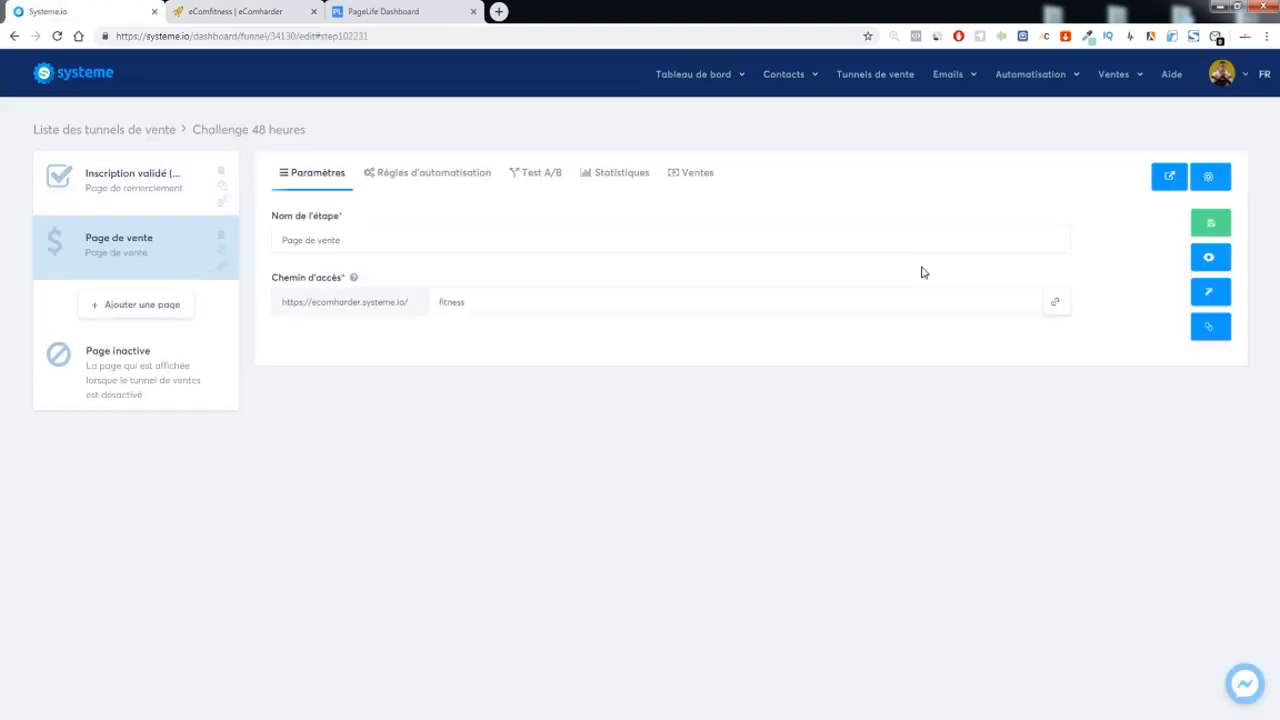
# Open the "Page de vente" step in the Systeme.io page editor and switch to the published eComfitness page.
pyautogui.click(1208, 292)
pyautogui.click(239, 14)
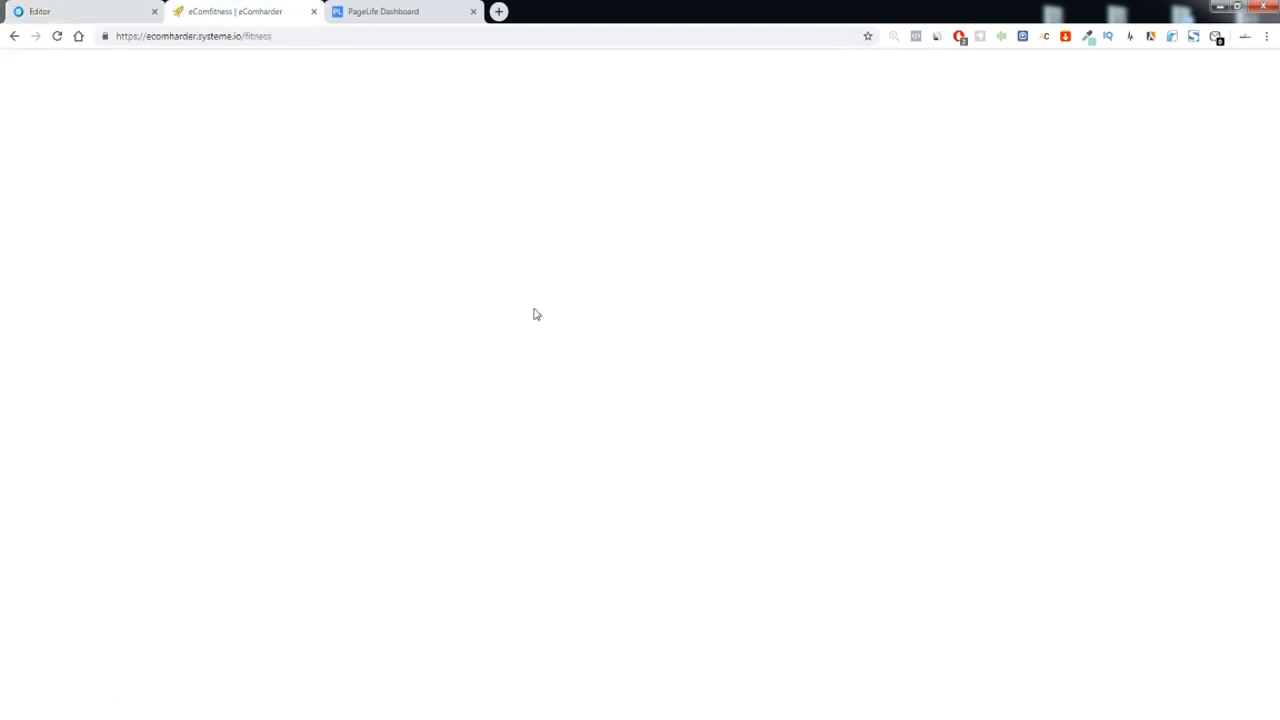
# Examine the whole published eComfitness page, from the course video header through the benefits and countdown to the Typeform survey.
pyautogui.scroll(20, 655, 170)
pyautogui.scroll(-20, 681, 227)
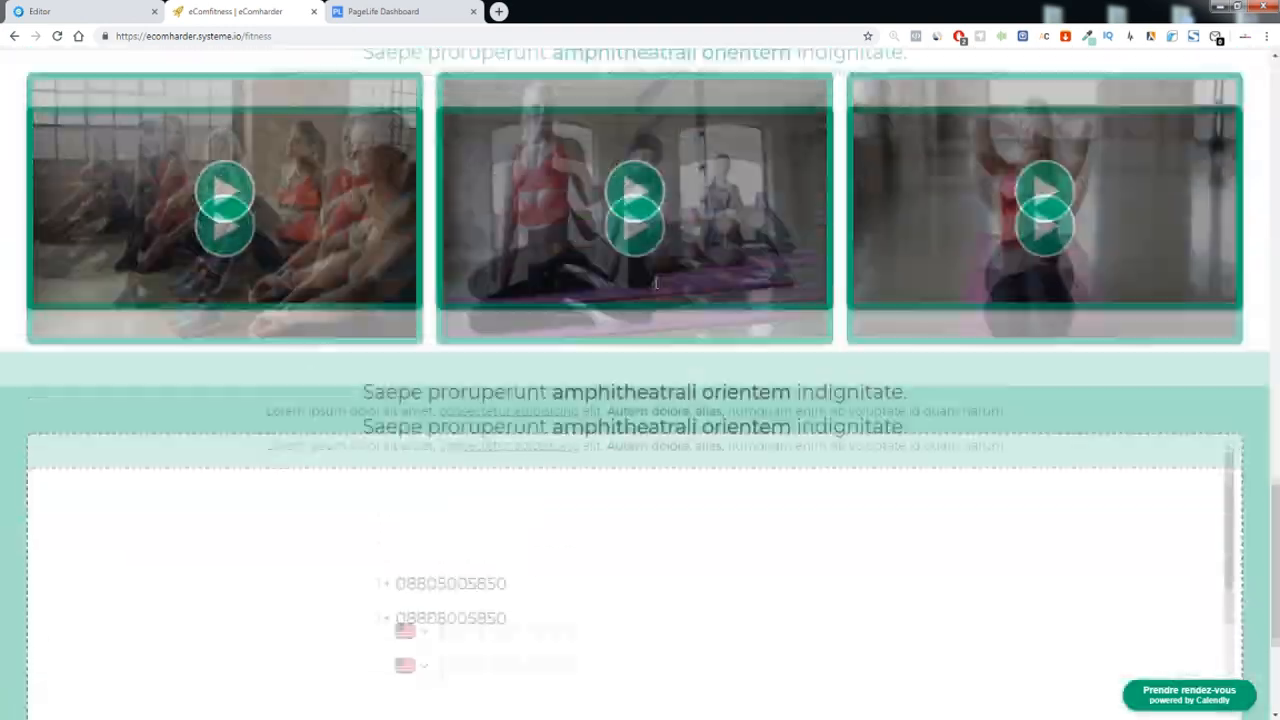
pyautogui.scroll(5, 430, 203)
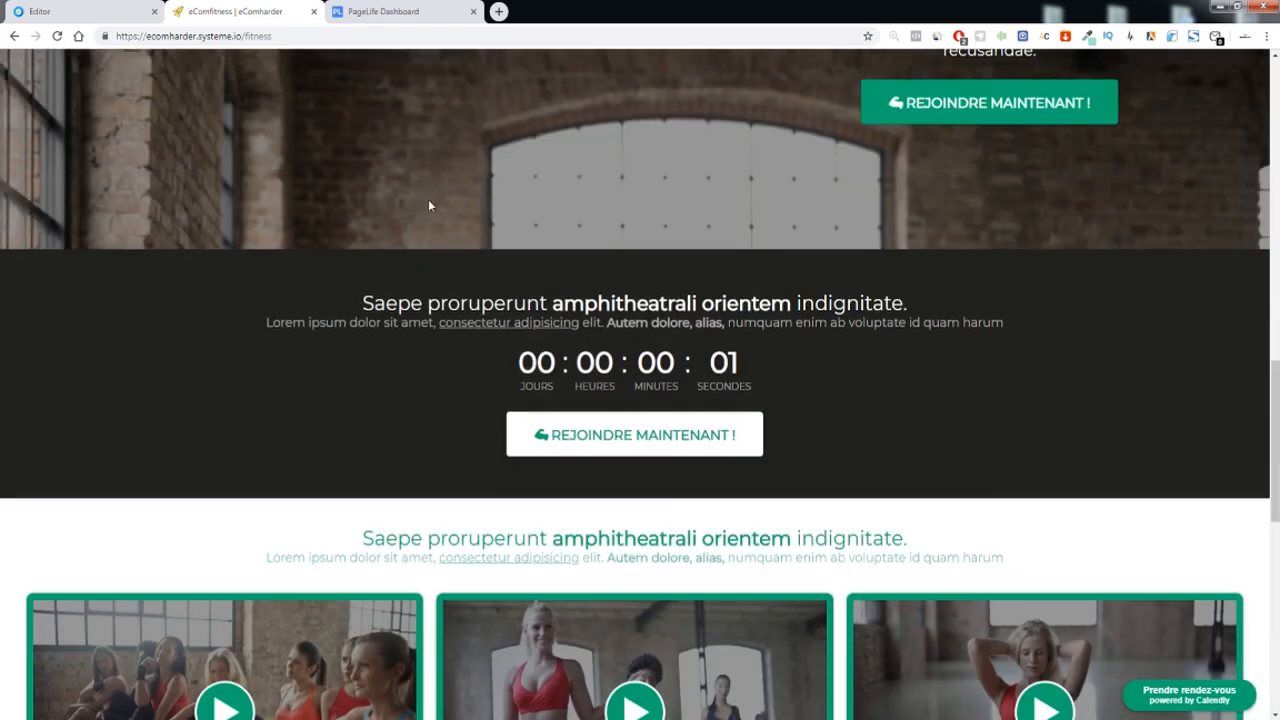
pyautogui.scroll(10, 429, 203)
pyautogui.scroll(-5, 645, 396)
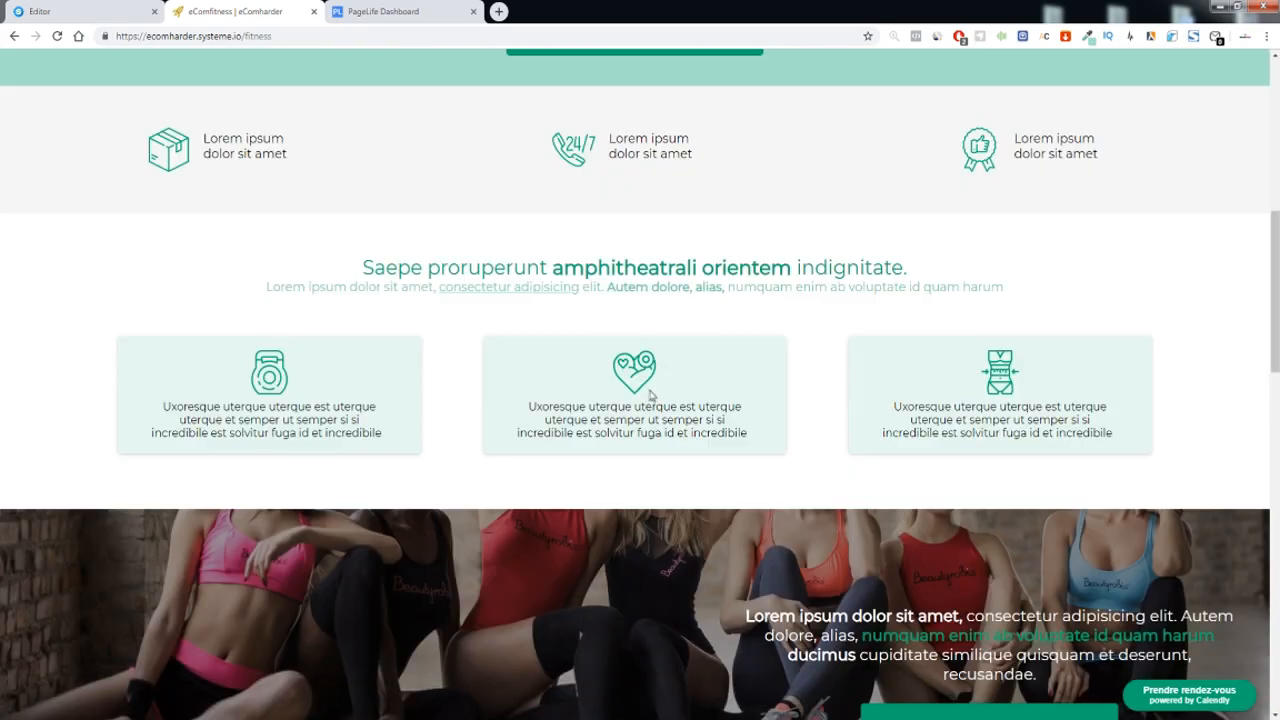
pyautogui.scroll(2, 650, 396)
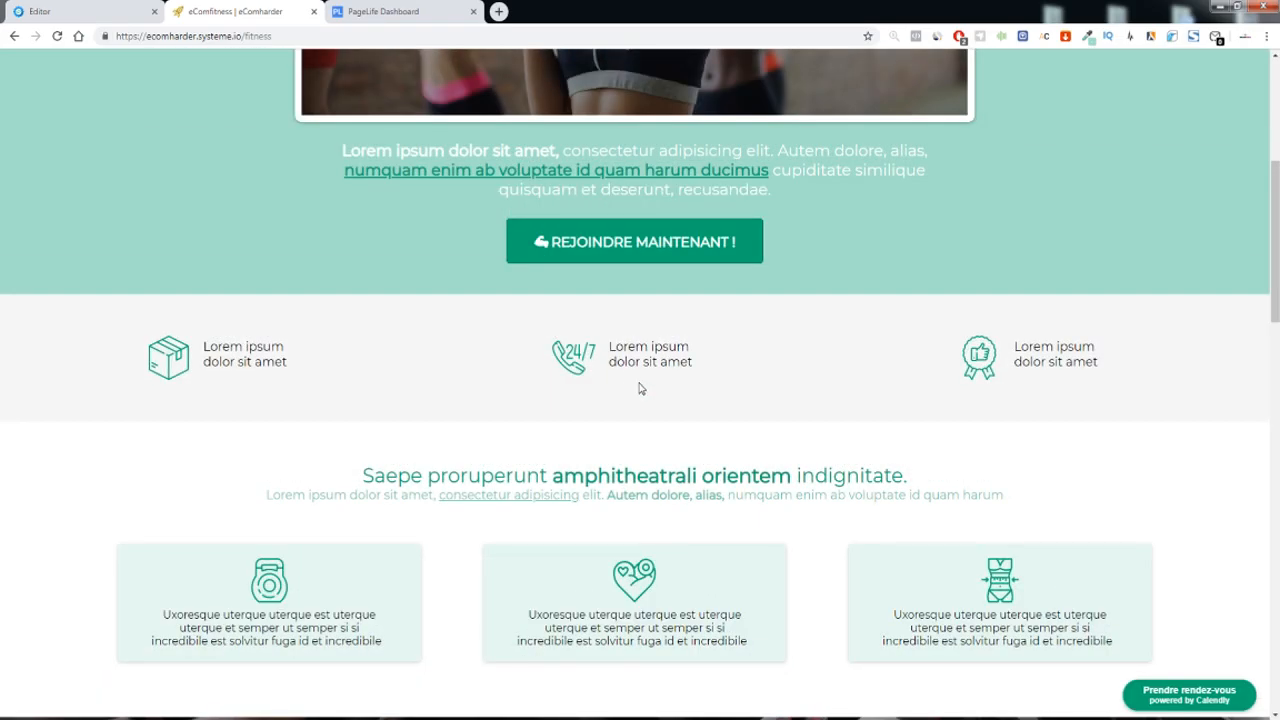
pyautogui.scroll(4, 640, 388)
pyautogui.scroll(-3, 630, 385)
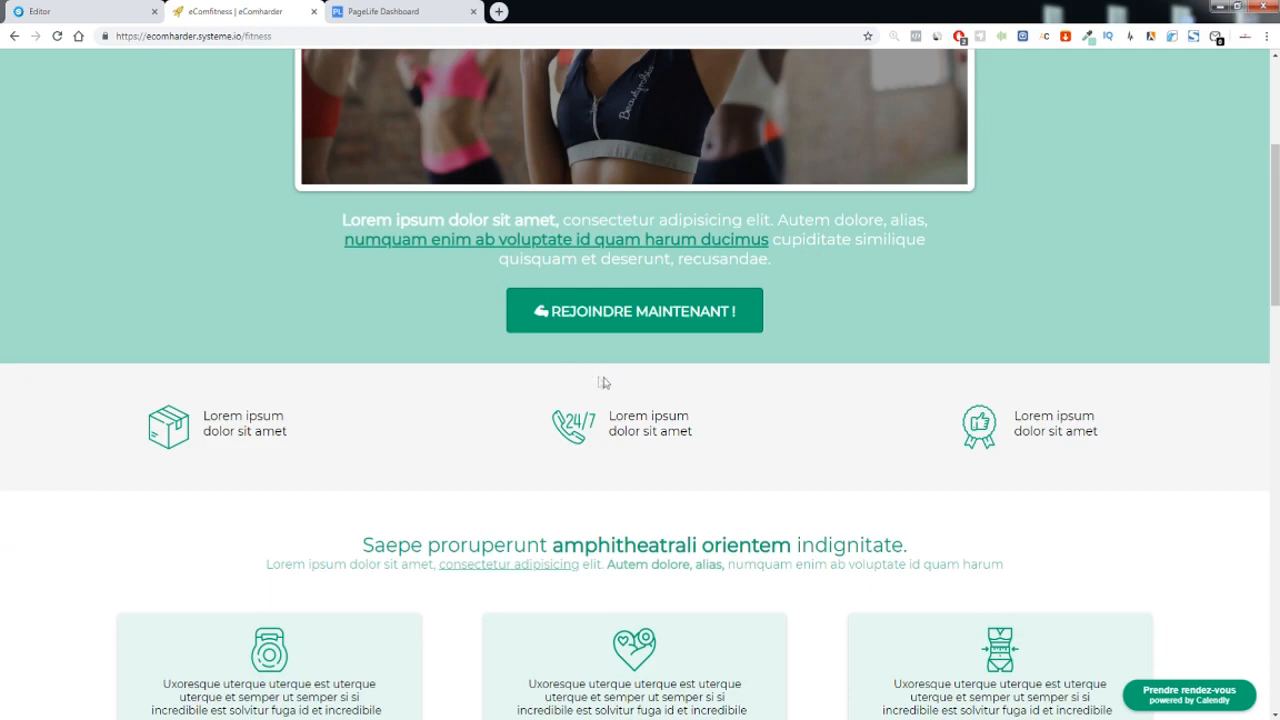
pyautogui.scroll(3, 911, 505)
pyautogui.scroll(-10, 757, 399)
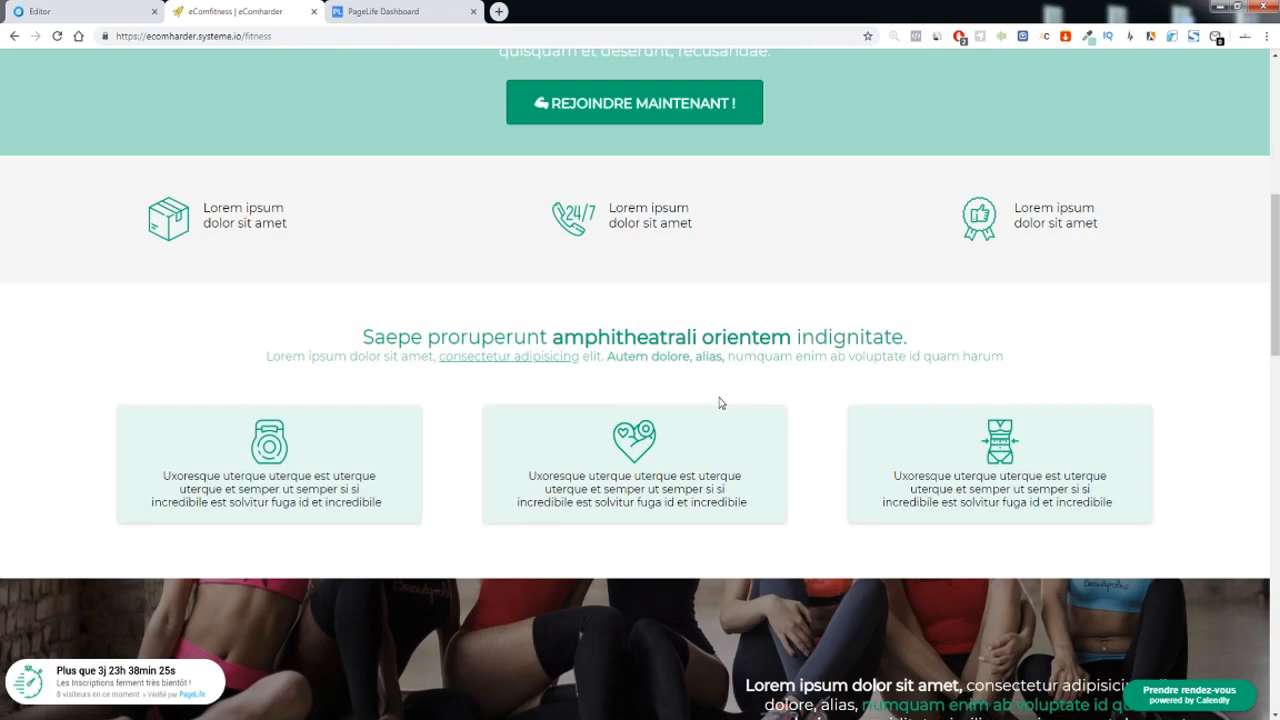
pyautogui.scroll(-5, 565, 250)
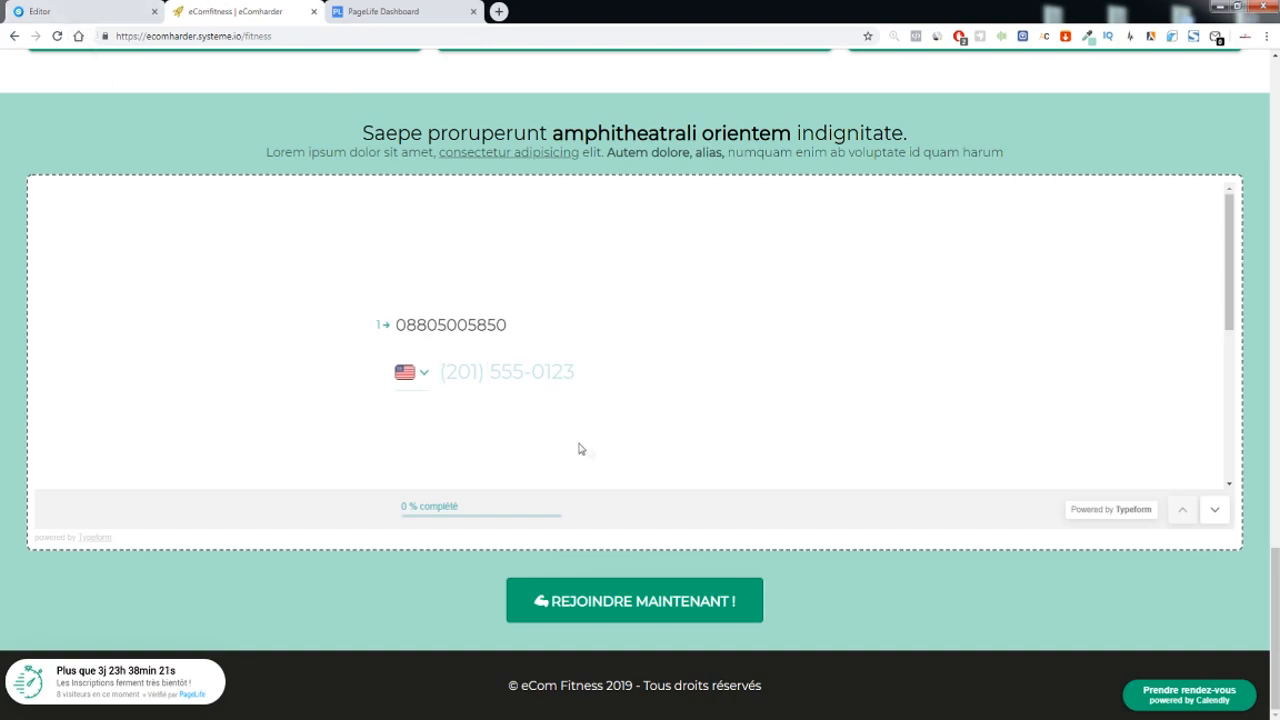
pyautogui.scroll(15, 589, 451)
pyautogui.scroll(3, 613, 402)
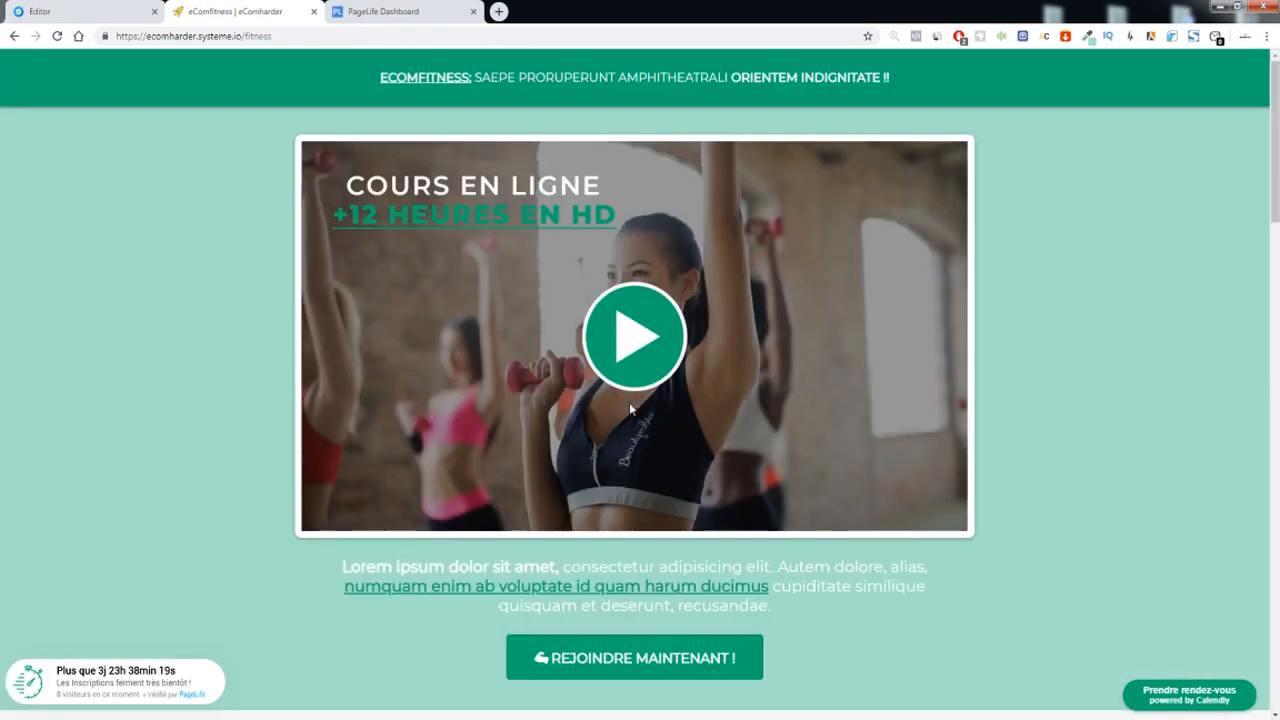
pyautogui.scroll(-6, 630, 410)
pyautogui.scroll(-10, 543, 371)
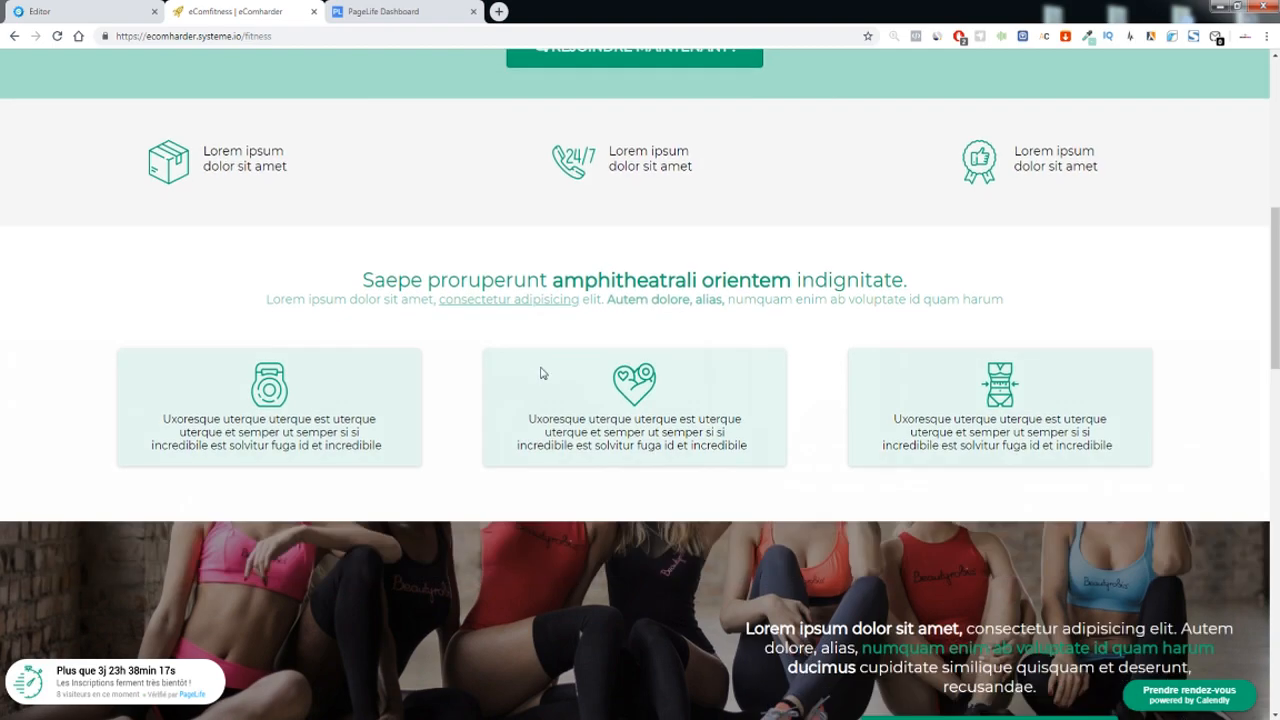
pyautogui.scroll(5, 508, 471)
pyautogui.scroll(5, 505, 468)
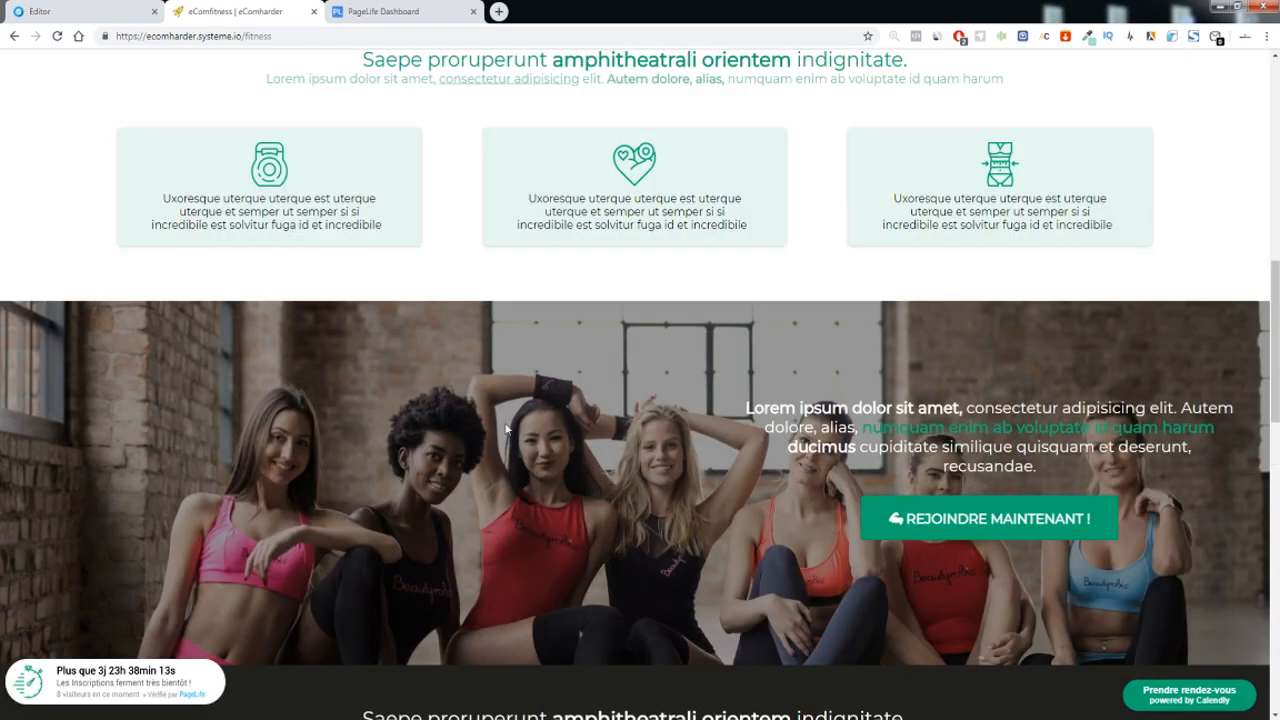
pyautogui.scroll(3, 695, 458)
pyautogui.scroll(3, 619, 280)
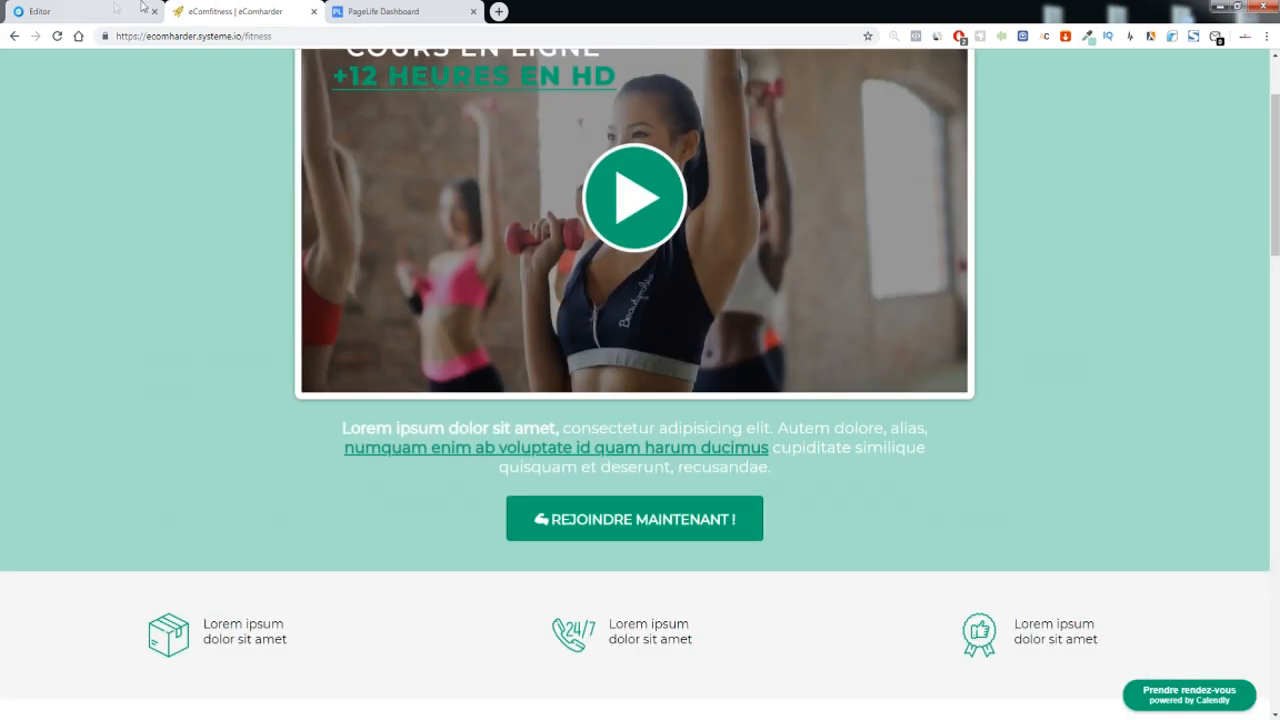
# Switch to the Systeme.io page editor and locate the Code HTML block that holds the Typeform survey.
pyautogui.click(60, 11)
pyautogui.scroll(-15, 517, 352)
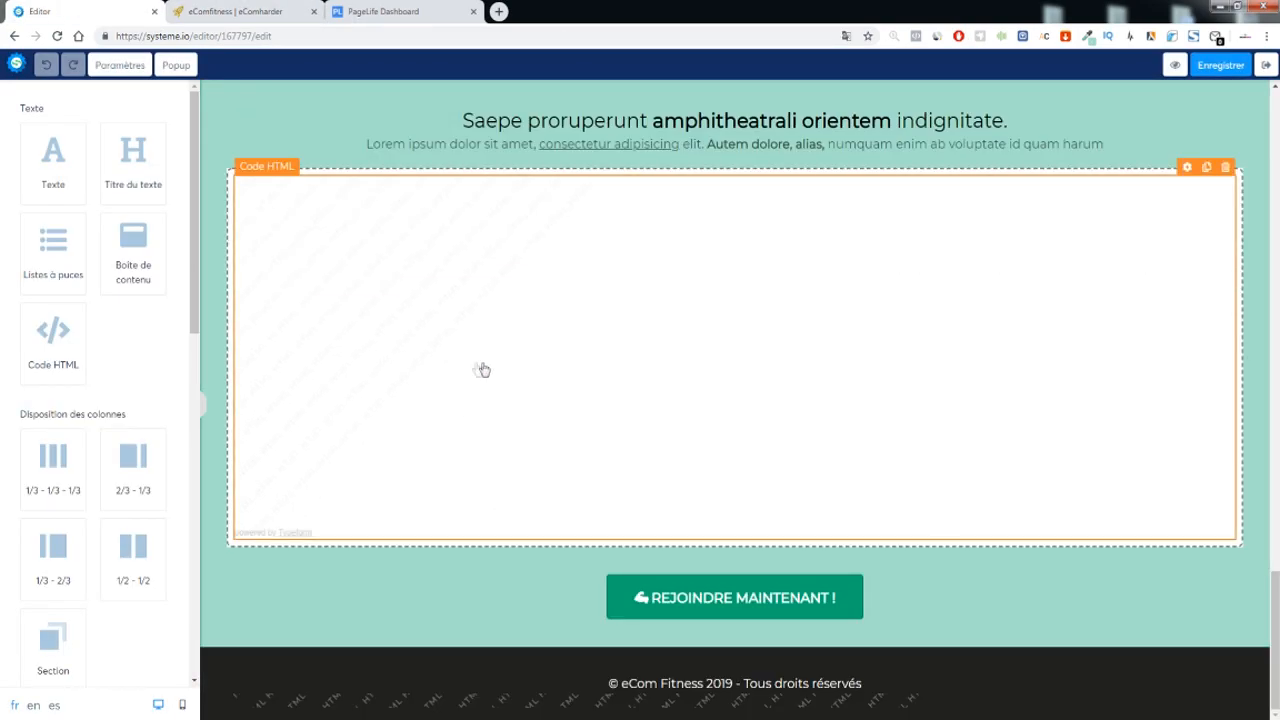
# Switch to the PageLife dashboard, open the account's pixel page and copy the pixel script.
pyautogui.click(376, 10)
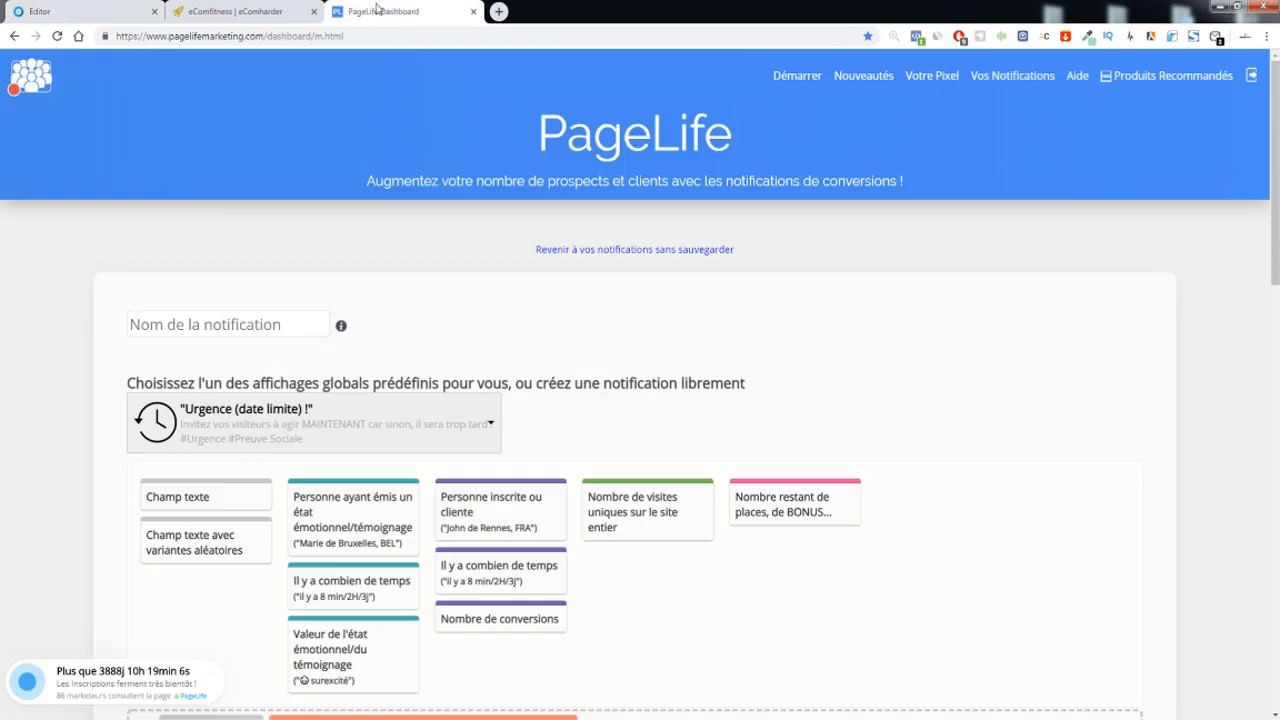
pyautogui.click(931, 77)
pyautogui.click(791, 500)
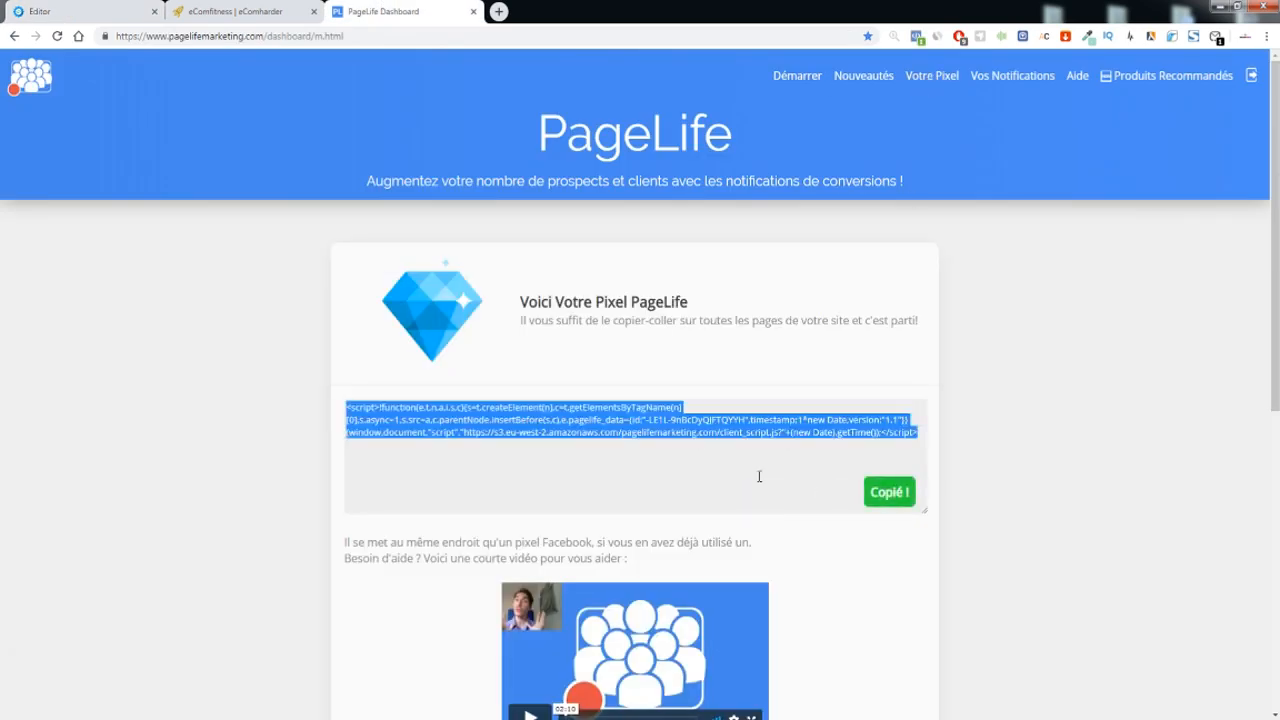
# Return to the Systeme.io editor, open the page settings and examine the PageLife script under "Code d'en-tête".
pyautogui.click(110, 10)
pyautogui.click(120, 65)
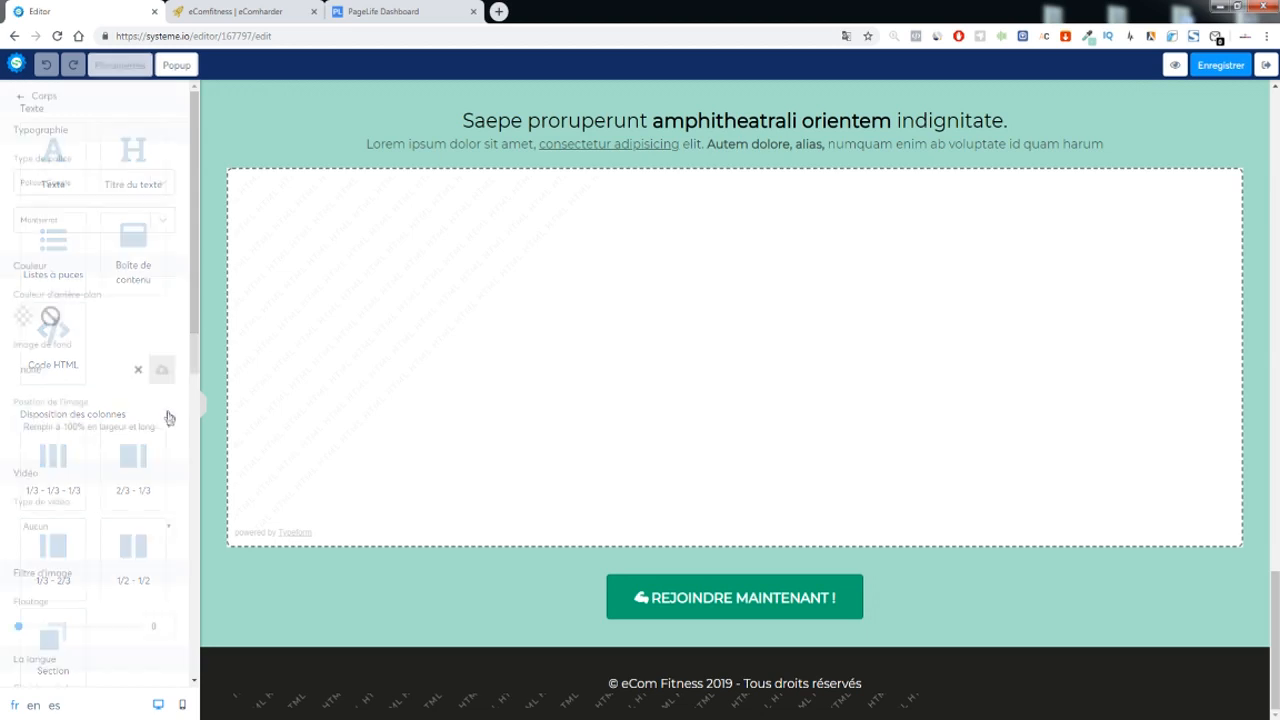
pyautogui.moveTo(19, 507); pyautogui.dragTo(136, 565)
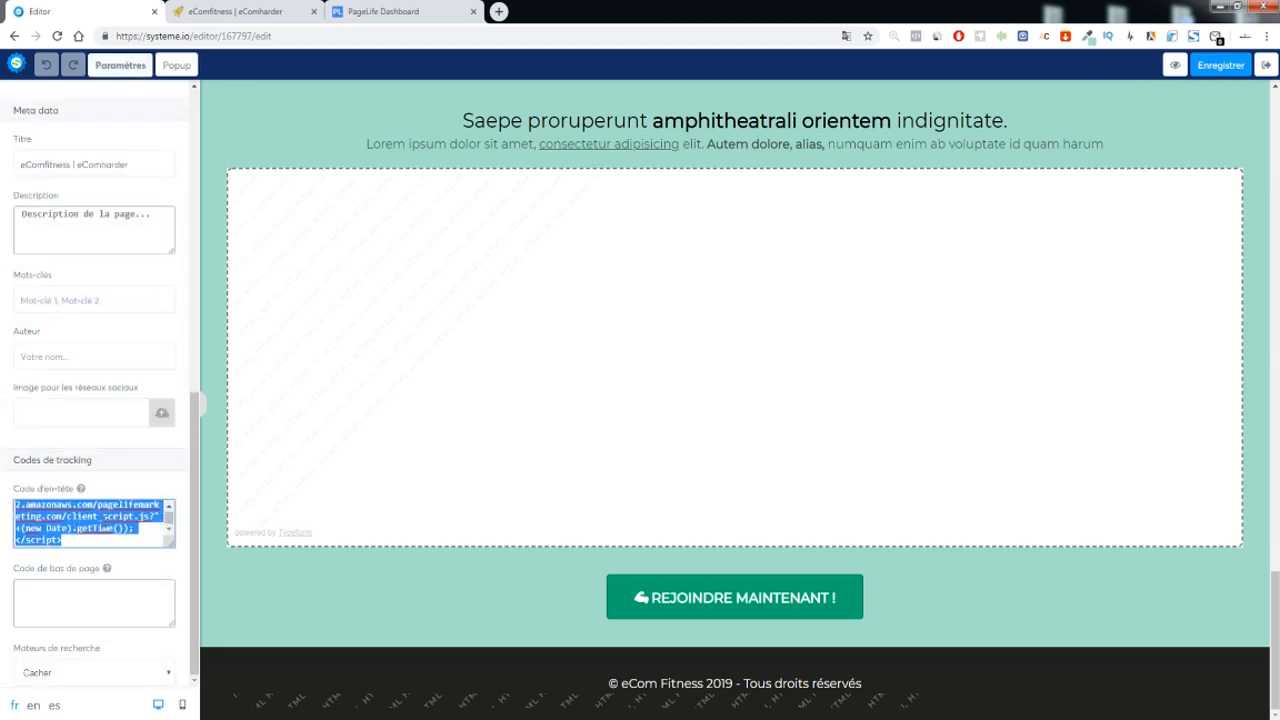
pyautogui.click(104, 524)
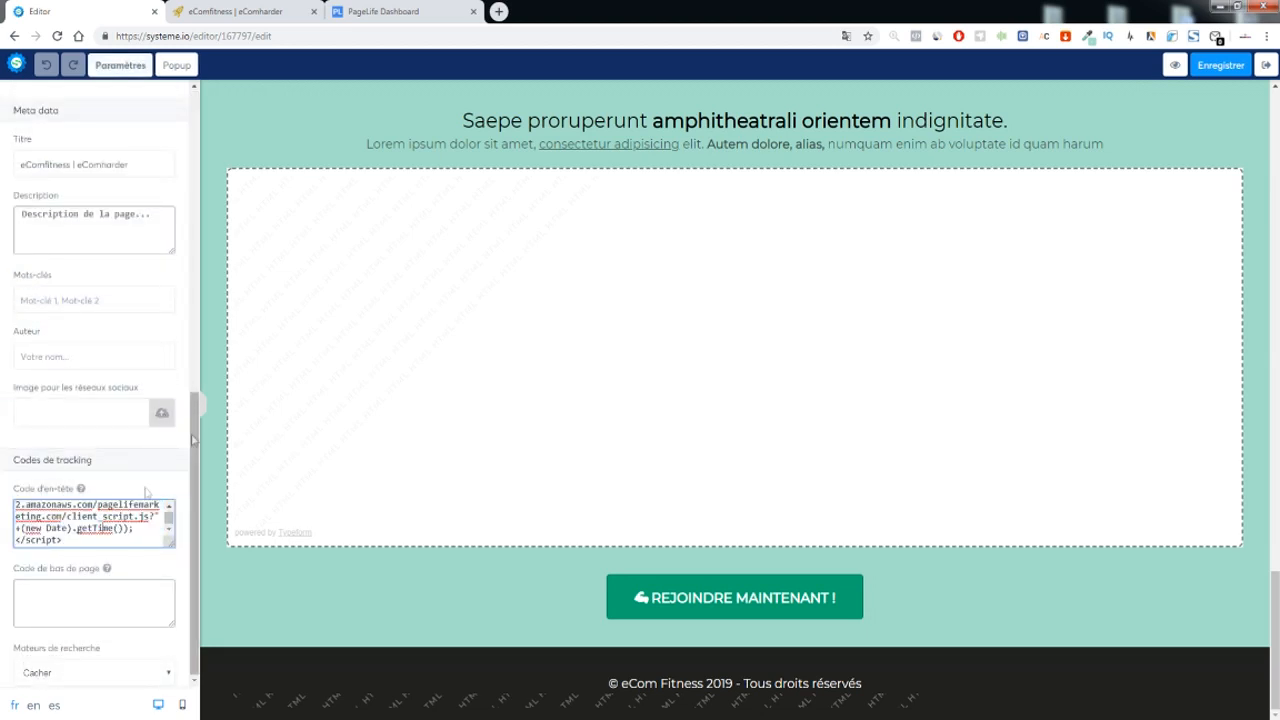
# Revisit the PageLife pixel page, then switch to the published eComfitness page and select its web address.
pyautogui.click(385, 11)
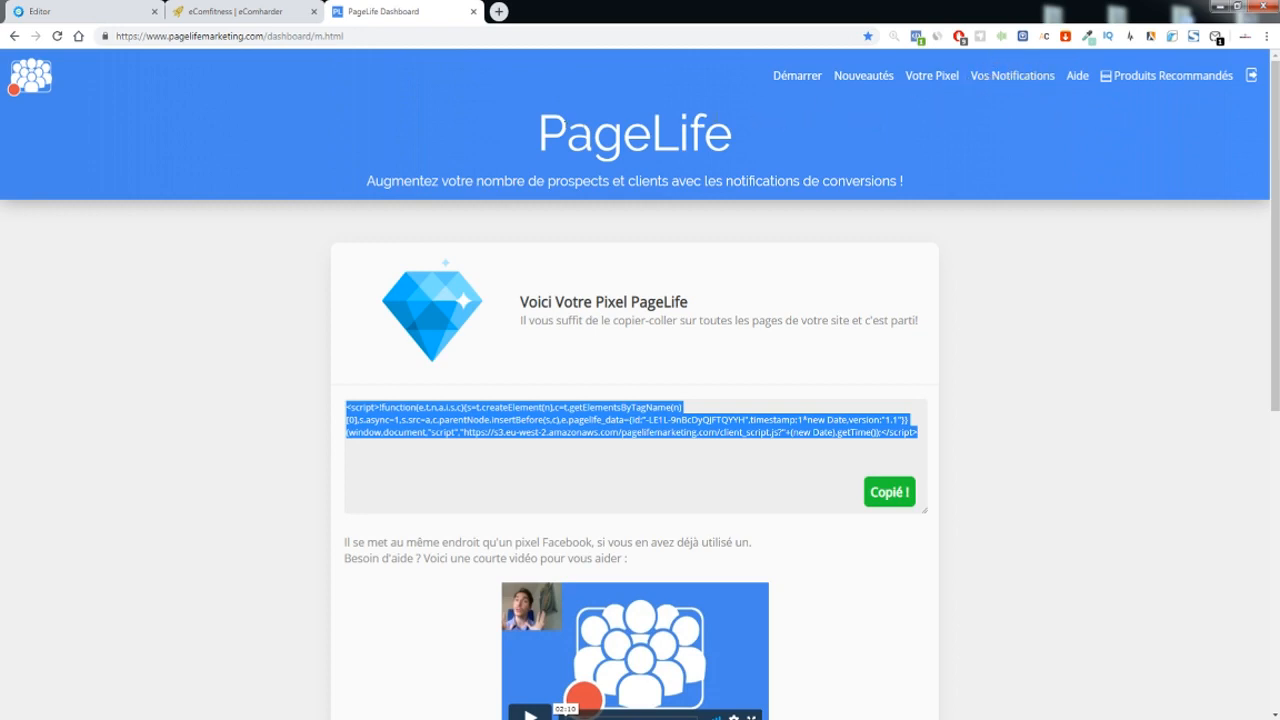
pyautogui.click(237, 12)
pyautogui.click(200, 36)
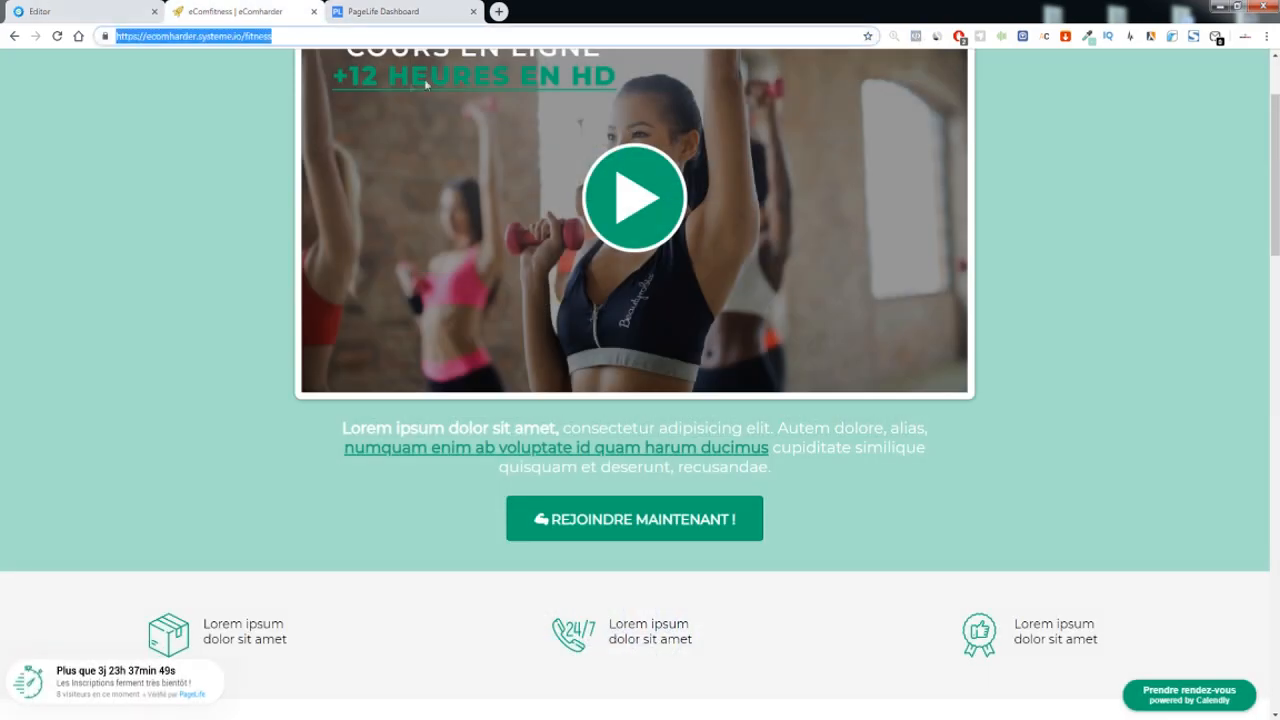
# Leave the PageLife dashboard for the previous page and look over the benefit sections of the published eComfitness page.
pyautogui.click(437, 11)
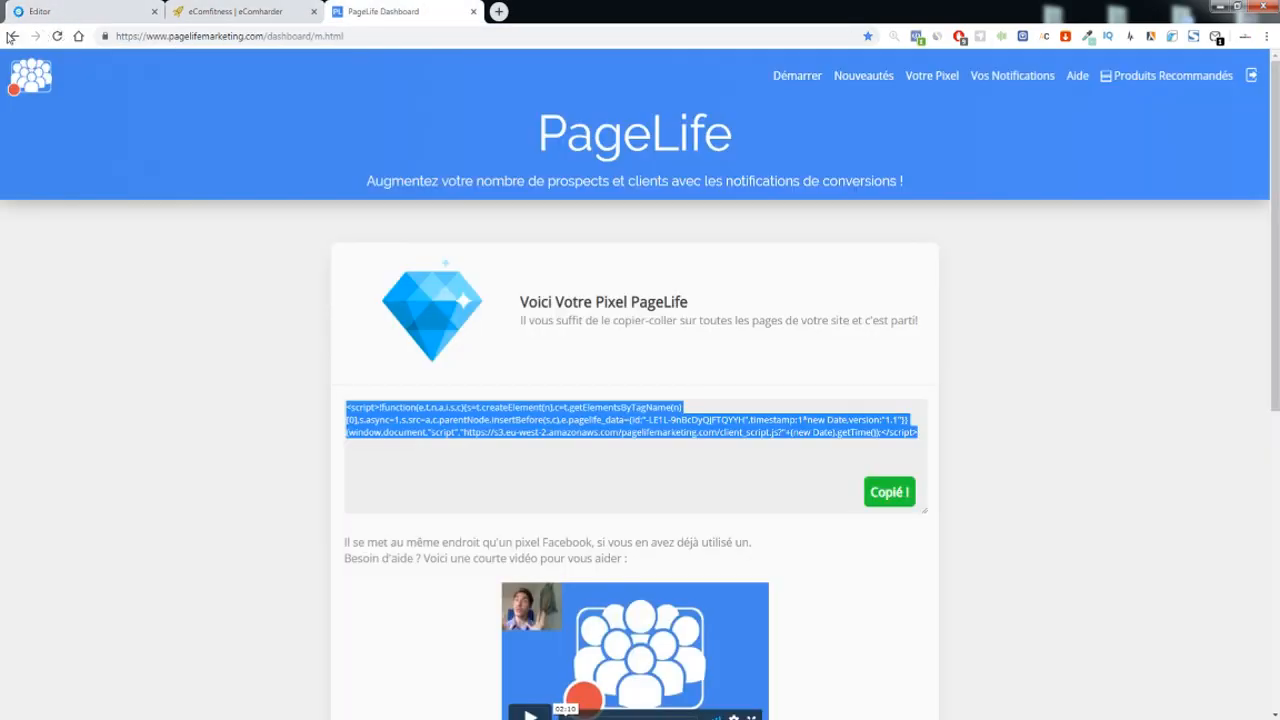
pyautogui.click(14, 36)
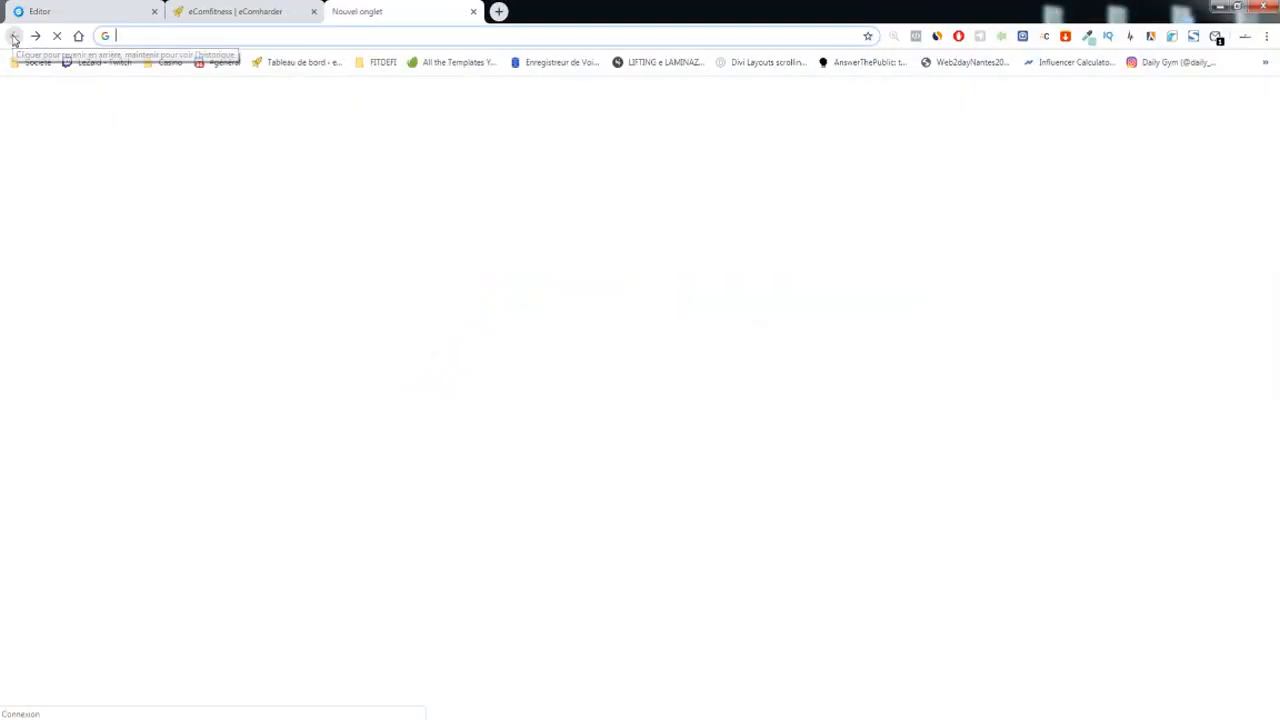
pyautogui.click(300, 13)
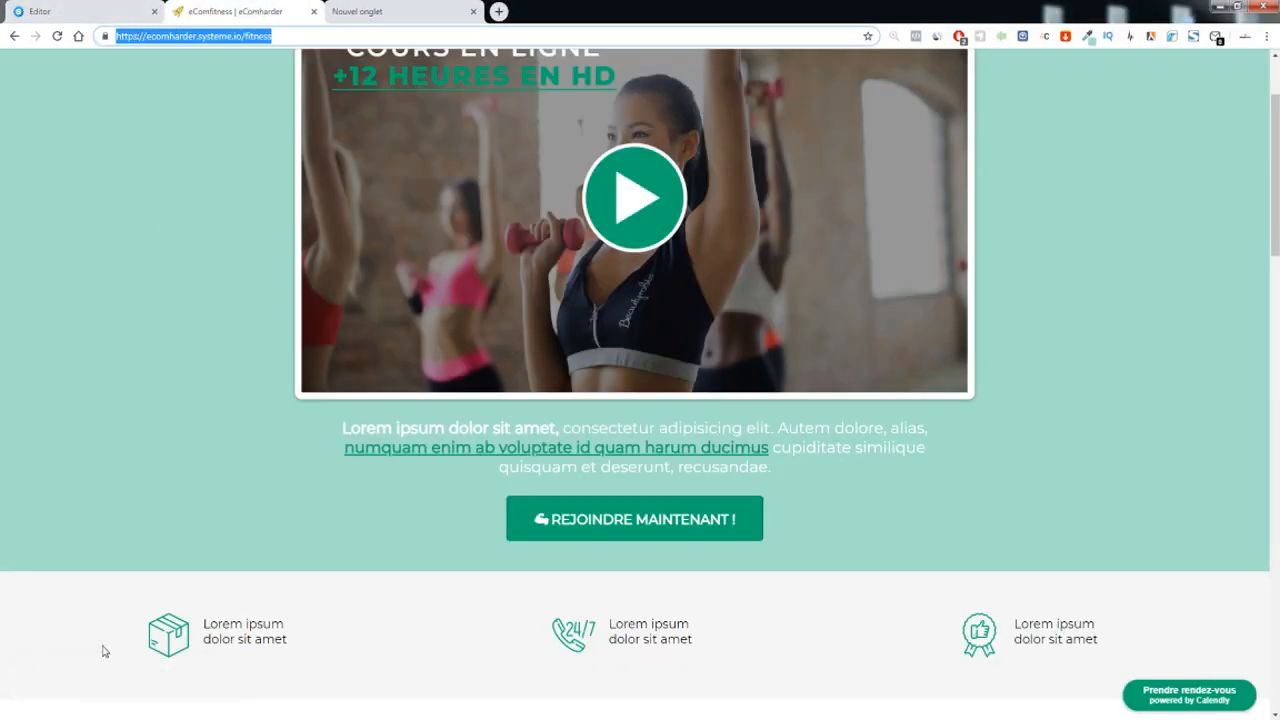
pyautogui.scroll(-4, 230, 520)
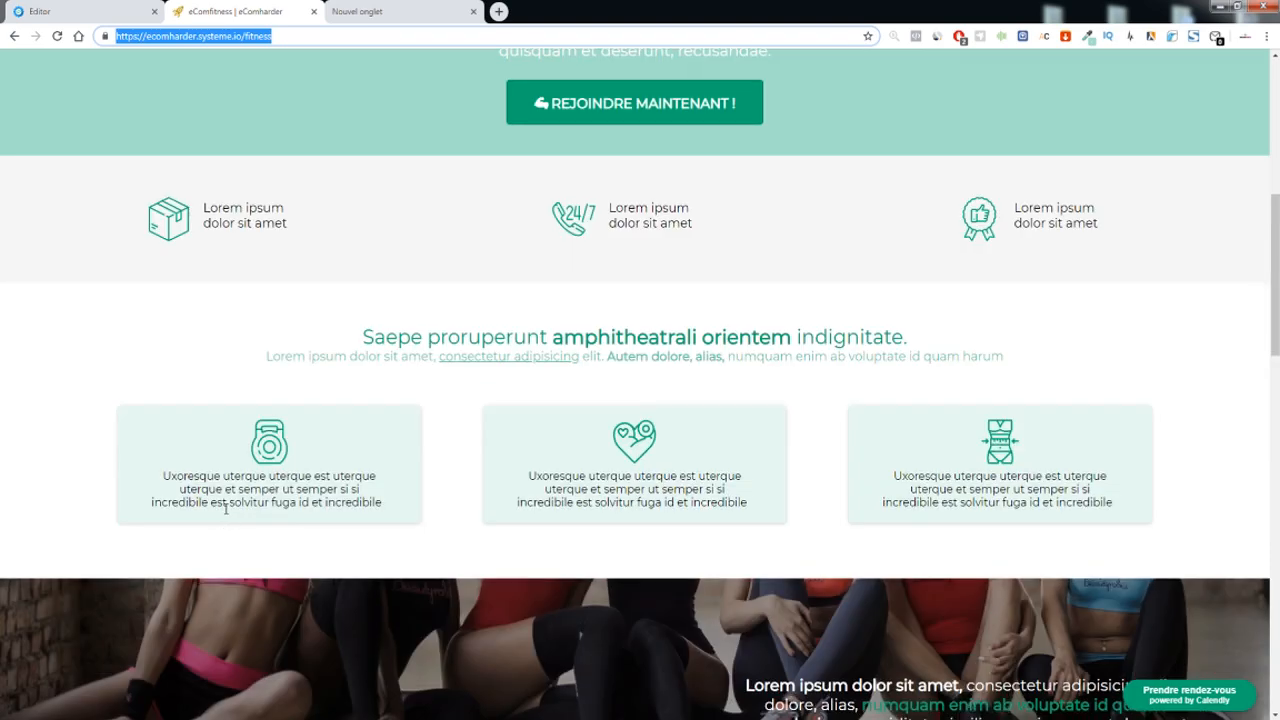
# In the Systeme.io editor, open the footer's Code HTML block to examine the Calendly badge widget code, and deselect the block.
pyautogui.click(43, 9)
pyautogui.click(362, 638)
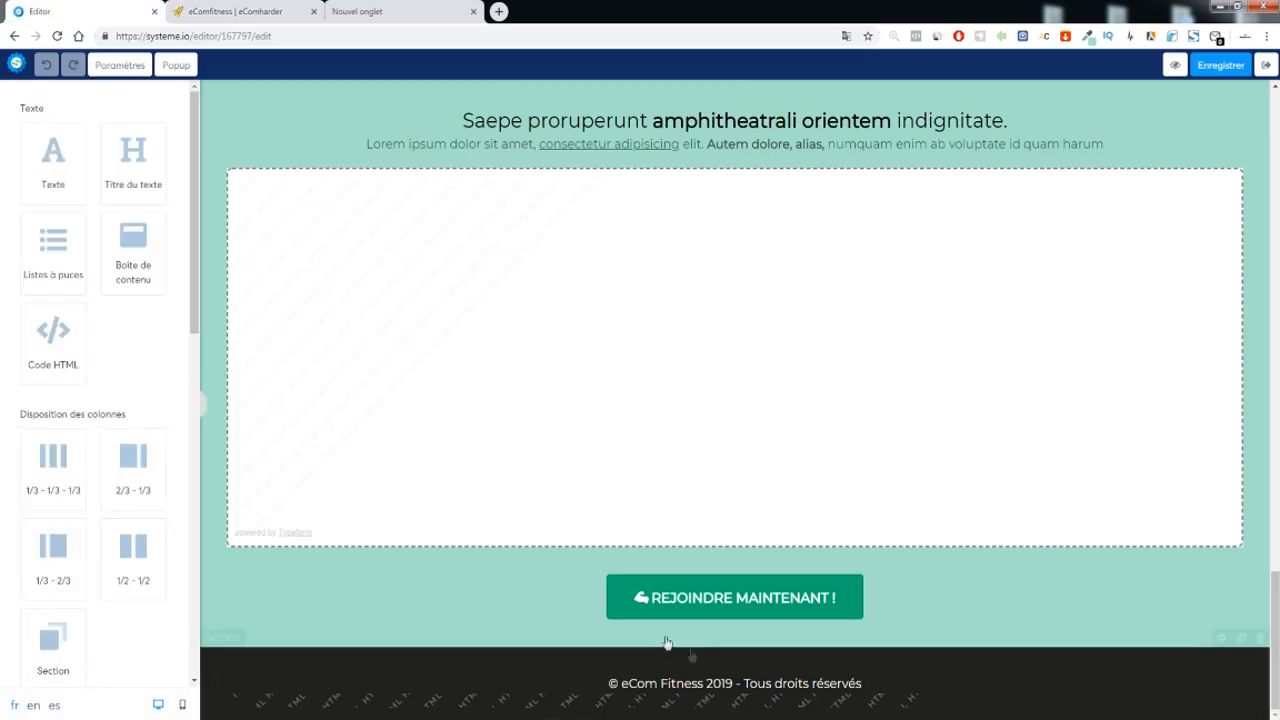
pyautogui.click(1188, 698)
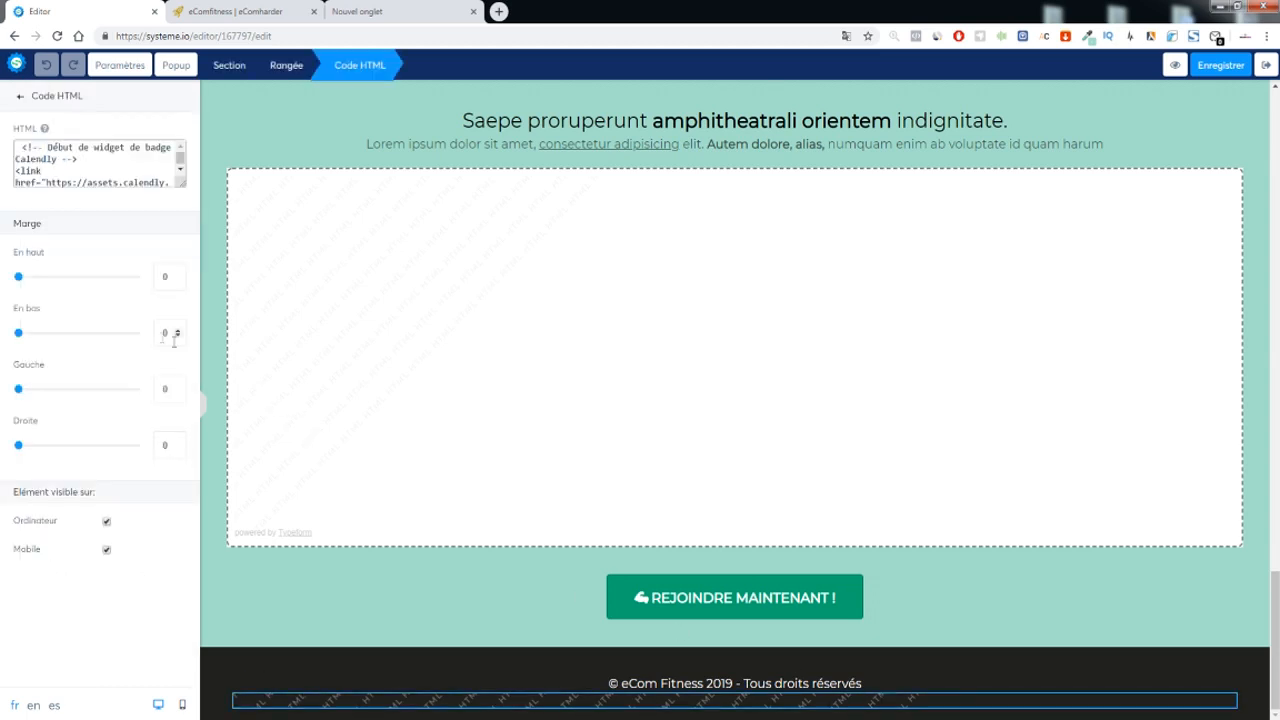
pyautogui.click(572, 626)
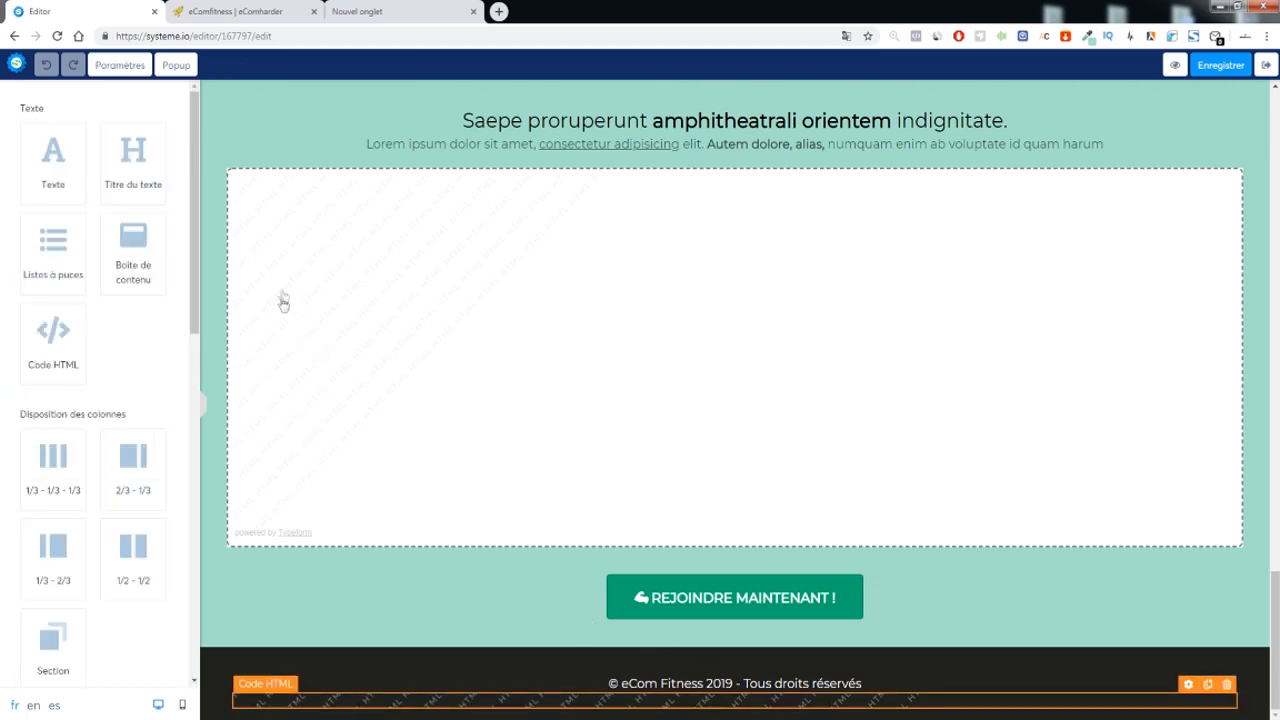
# Pick up the Code HTML element without placing it, and open the footer section's settings to examine its padding.
pyautogui.moveTo(53, 332); pyautogui.dragTo(32, 308)
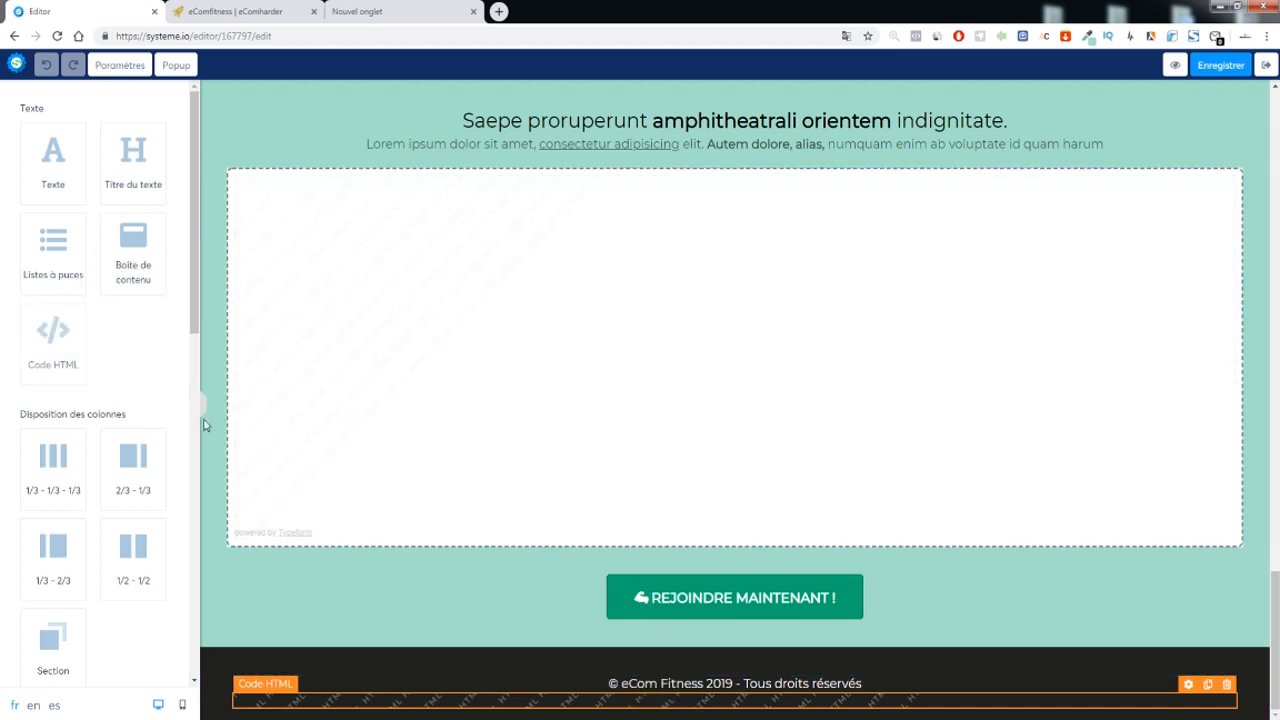
pyautogui.click(758, 665)
pyautogui.scroll(-3, 150, 493)
pyautogui.scroll(-1, 150, 493)
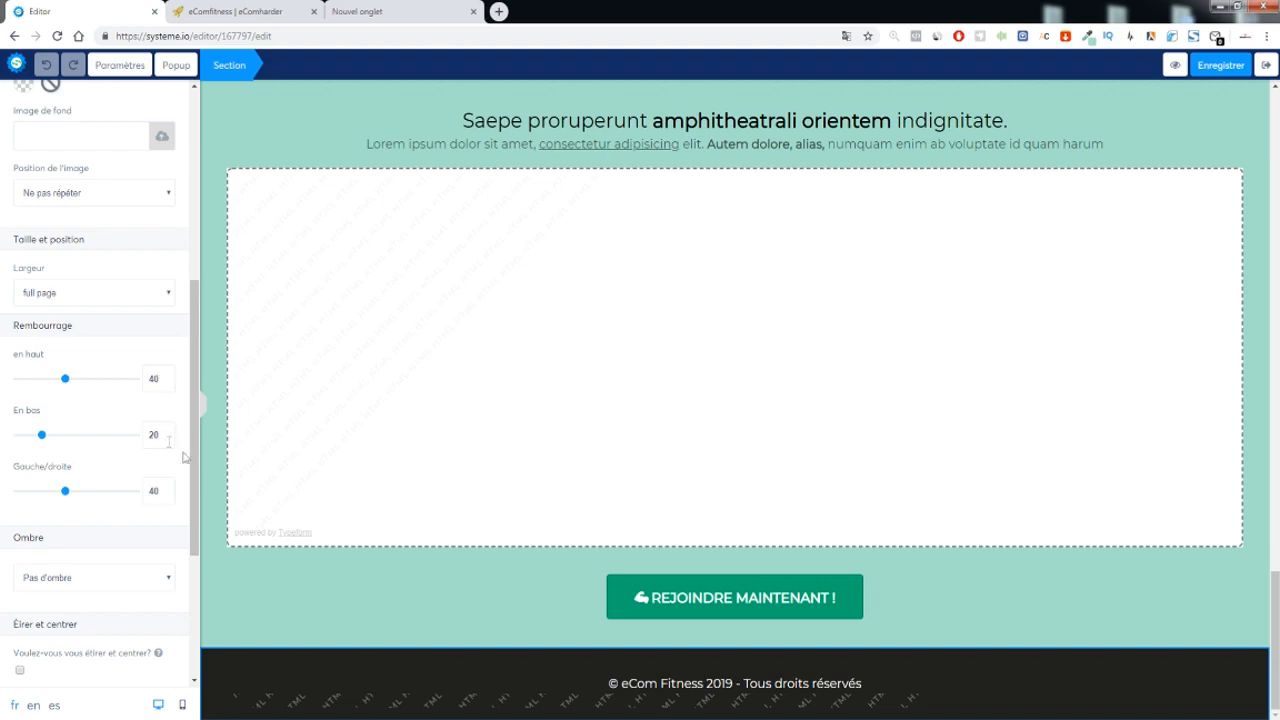
# Switch to the published eComfitness page and look over the embedded Typeform form and the footer with its PageLife and Calendly widgets.
pyautogui.hotkey('ctrl', 'Tab')
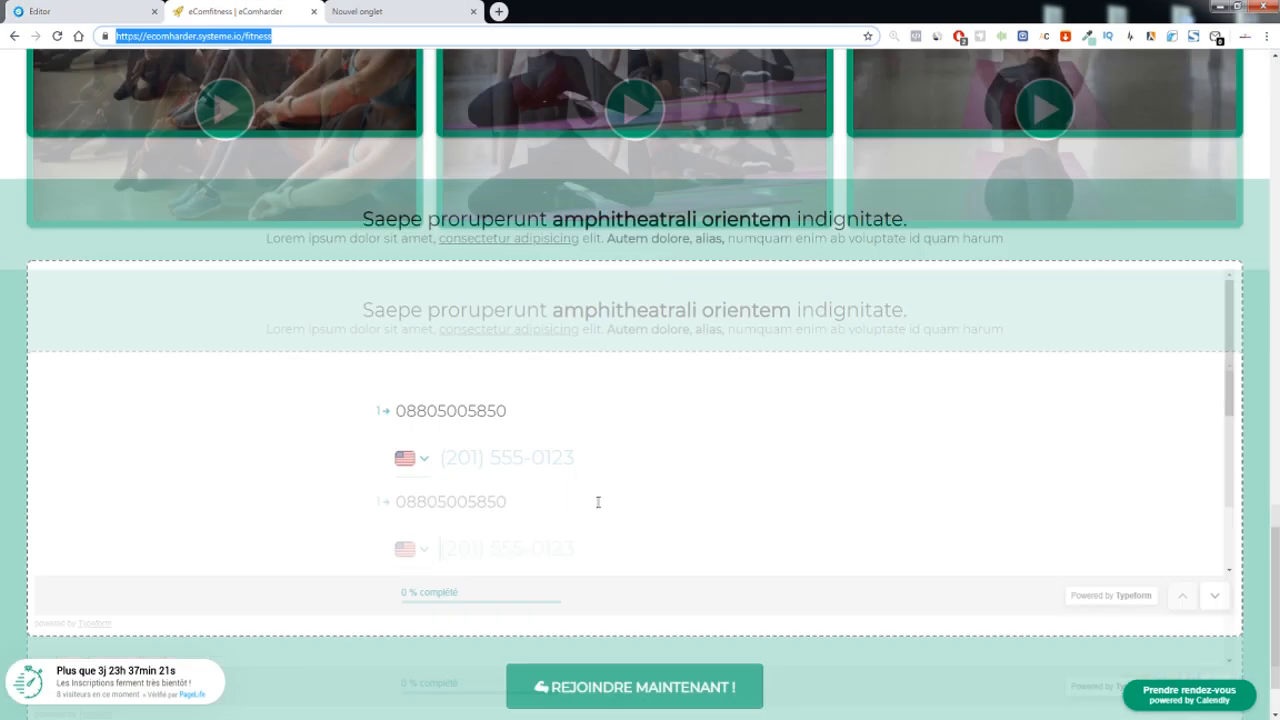
pyautogui.scroll(-5, 598, 502)
pyautogui.click(556, 705)
pyautogui.moveTo(773, 693); pyautogui.dragTo(681, 715)
pyautogui.click(519, 679)
pyautogui.click(673, 715)
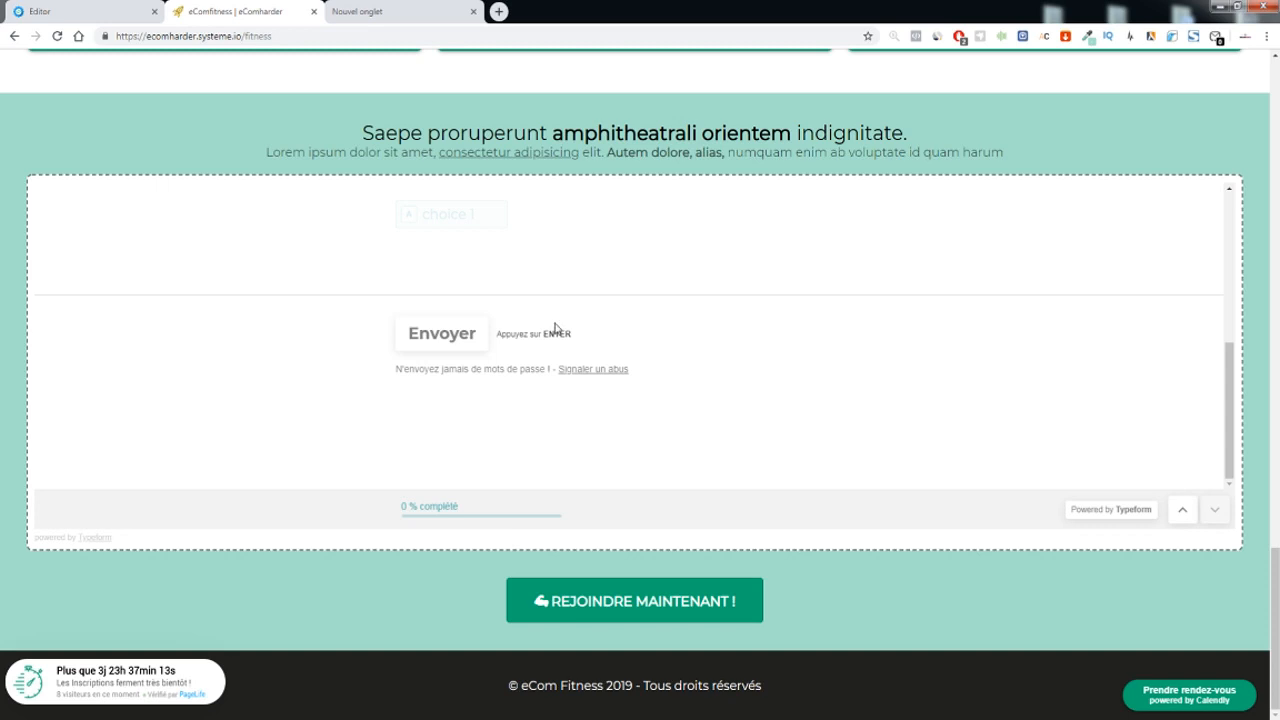
# Return to the Systeme.io editor, open the page settings, and go back to the element library.
pyautogui.click(52, 8)
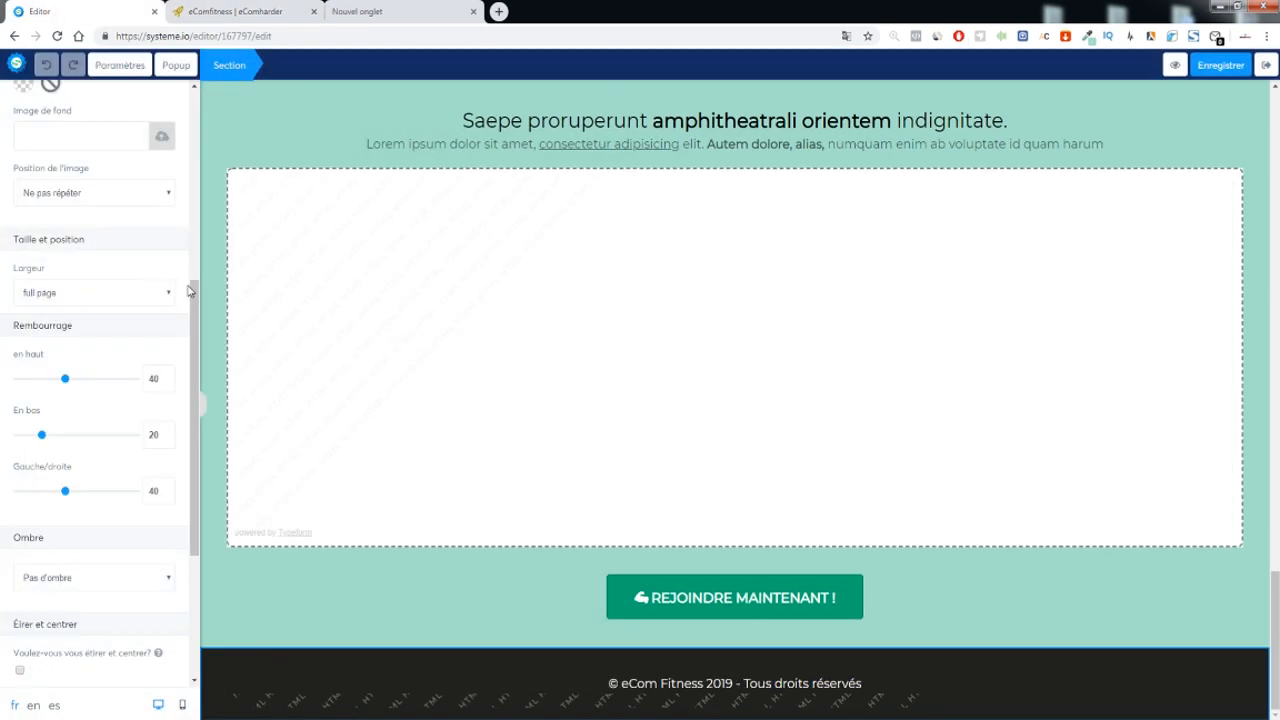
pyautogui.click(120, 65)
pyautogui.click(85, 613)
pyautogui.click(300, 600)
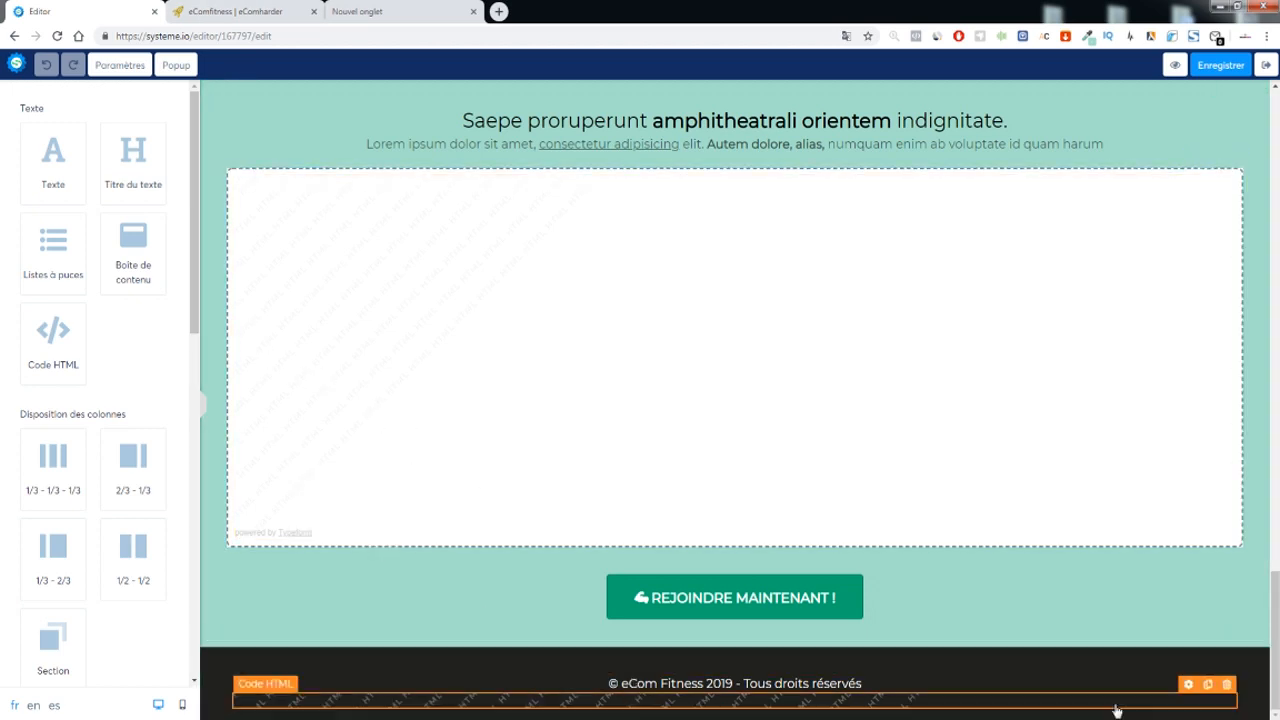
# Open the footer's Code HTML block, enlarge its code field to examine the Calendly badge widget code, and deselect the block.
pyautogui.click(1184, 695)
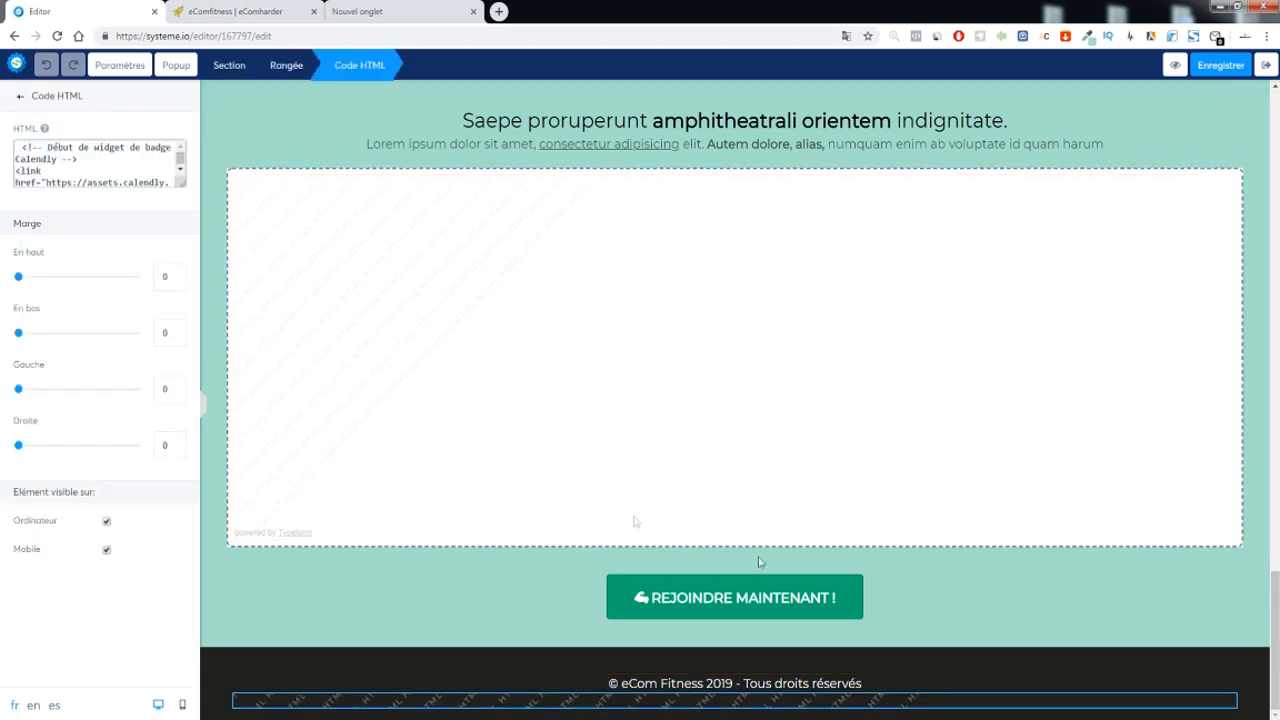
pyautogui.moveTo(176, 184); pyautogui.dragTo(184, 373)
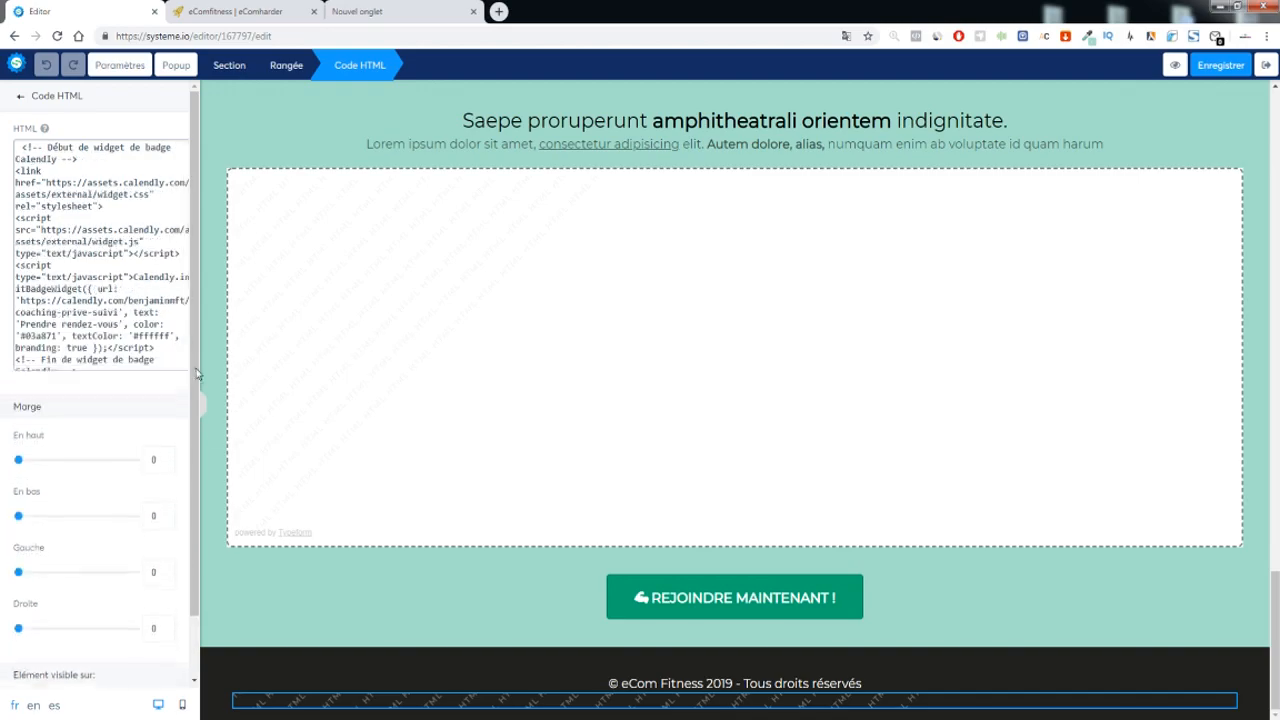
pyautogui.moveTo(317, 712)
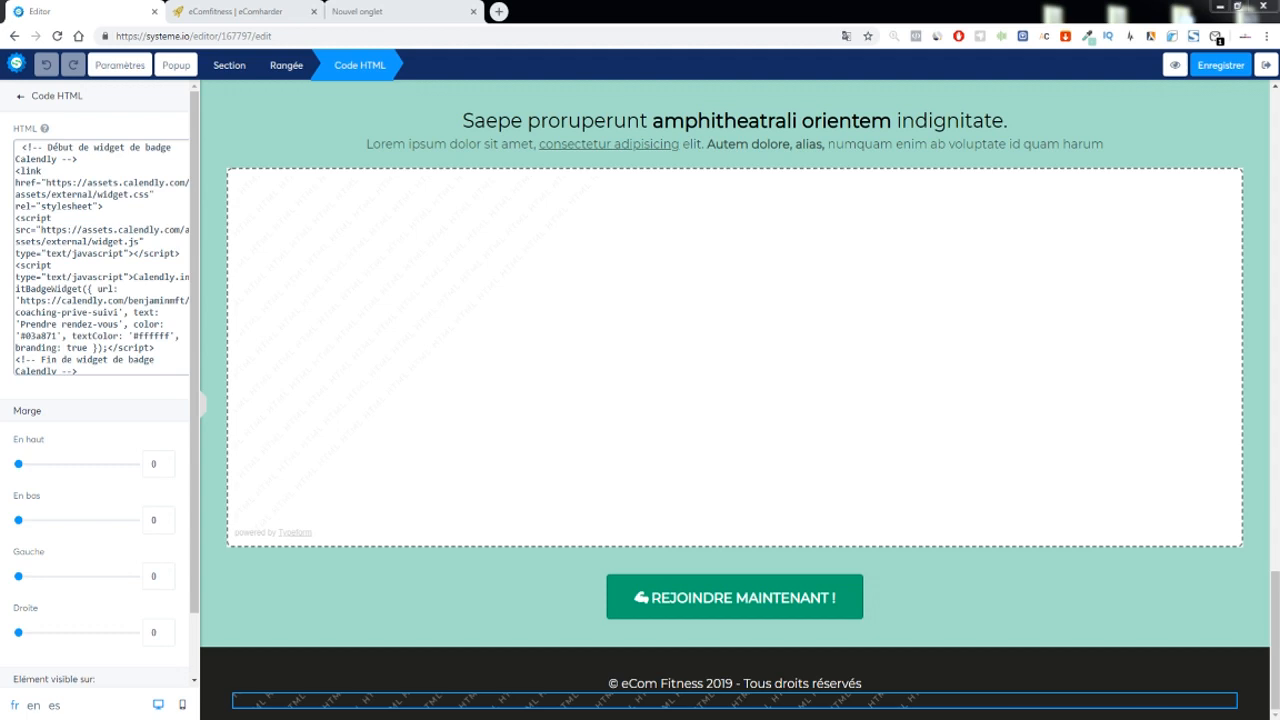
pyautogui.click(116, 268)
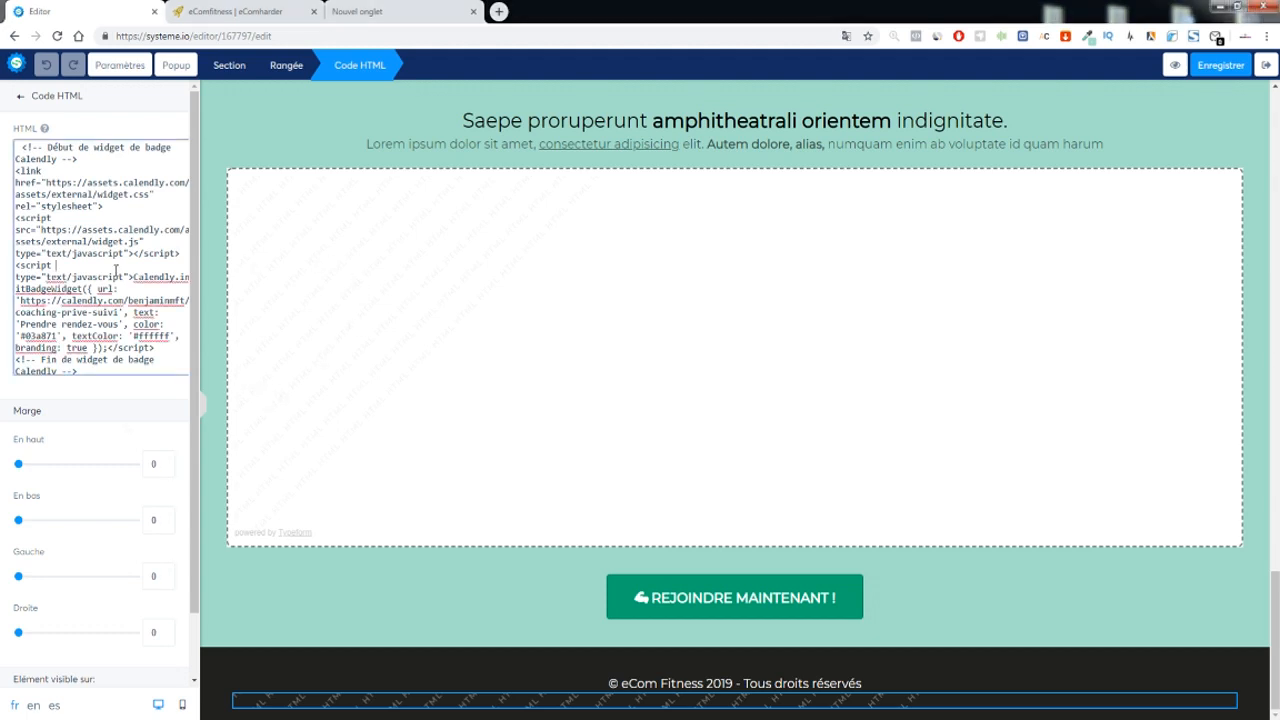
pyautogui.click(290, 329)
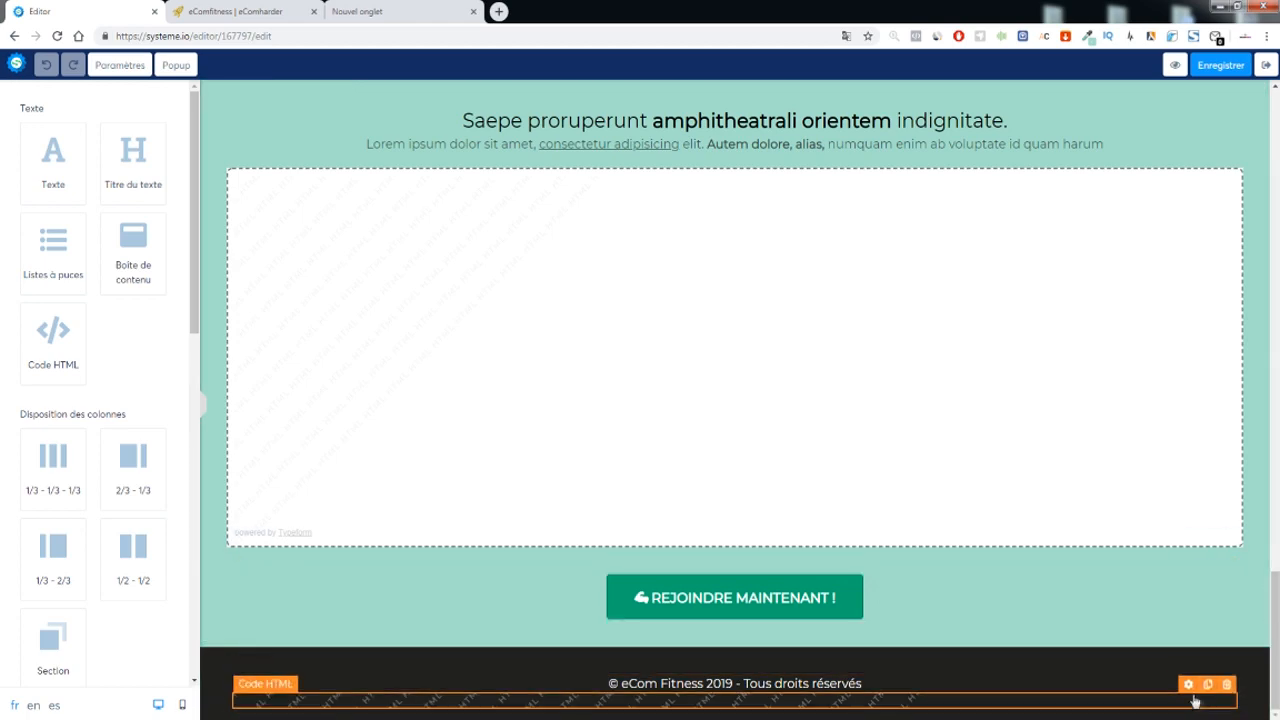
pyautogui.scroll(5, 329, 248)
pyautogui.scroll(-5, 360, 252)
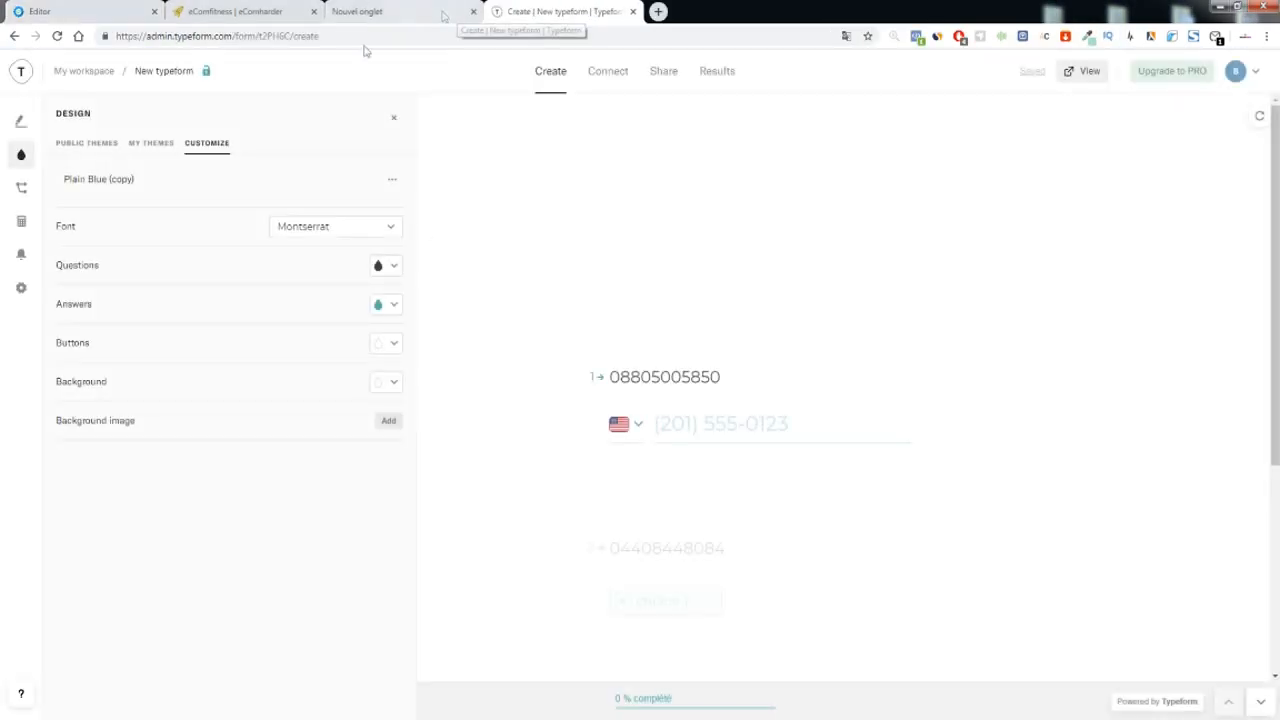
# In Typeform, open the form's sharing options for a Standard web page embed and get its embed code.
pyautogui.click(613, 71)
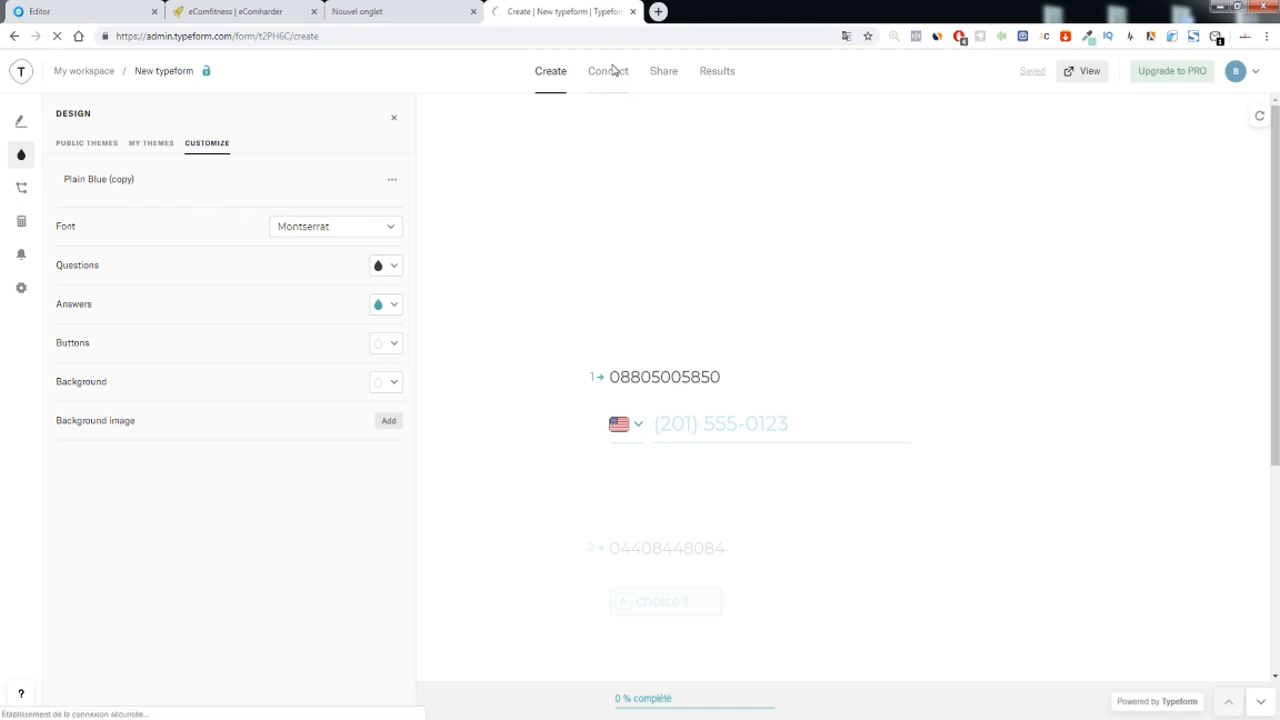
pyautogui.click(664, 74)
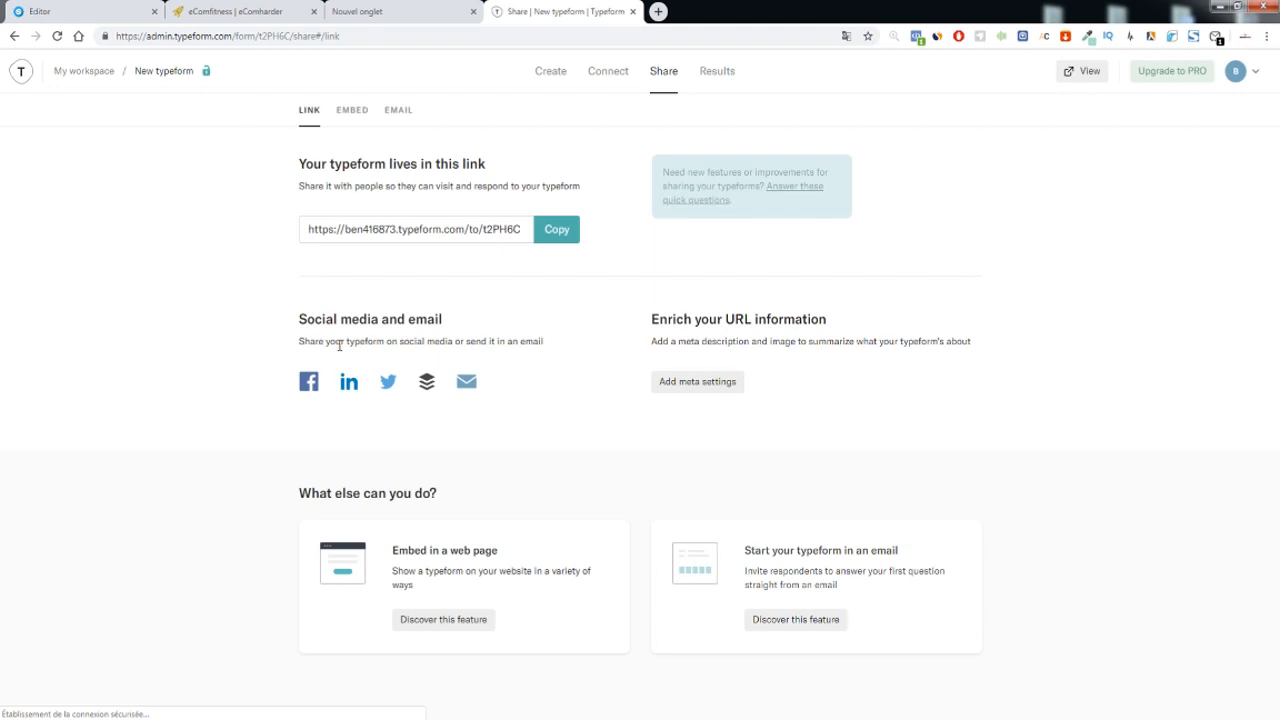
pyautogui.click(352, 110)
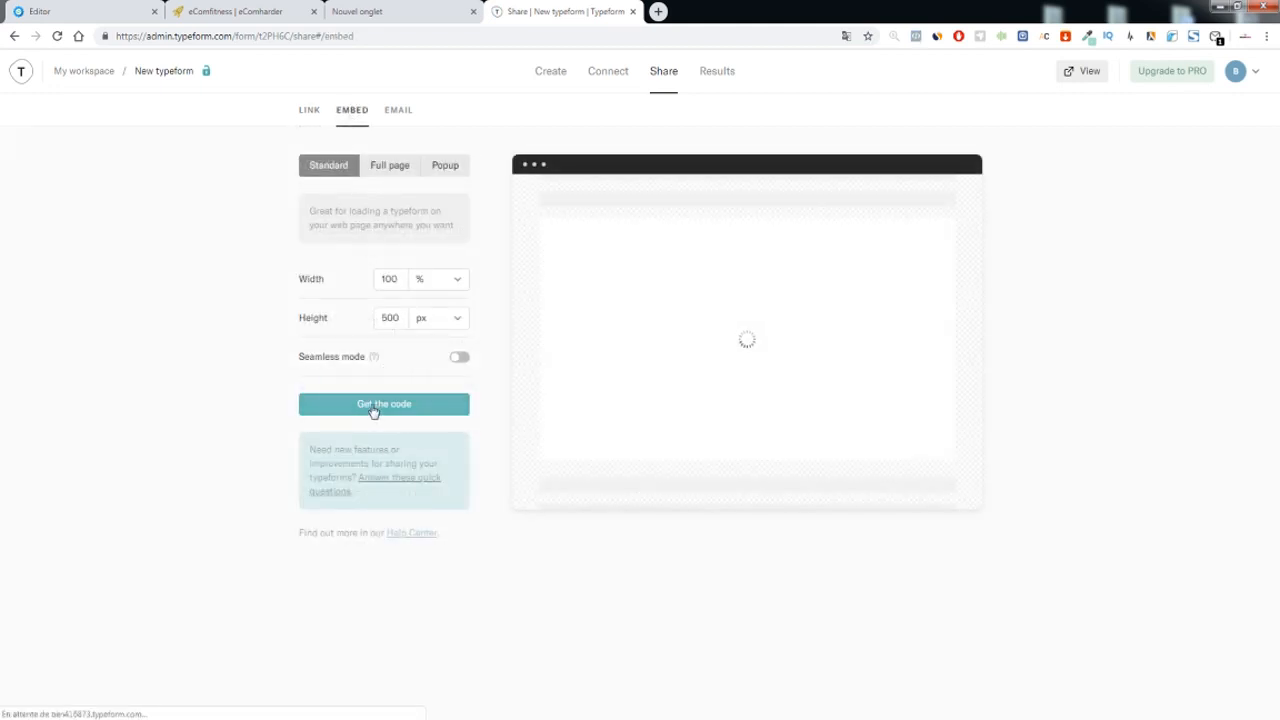
pyautogui.click(371, 406)
pyautogui.click(728, 522)
# Switch back to the Systeme.io editor and add a content box and a Code HTML element below the Typeform block.
pyautogui.click(385, 15)
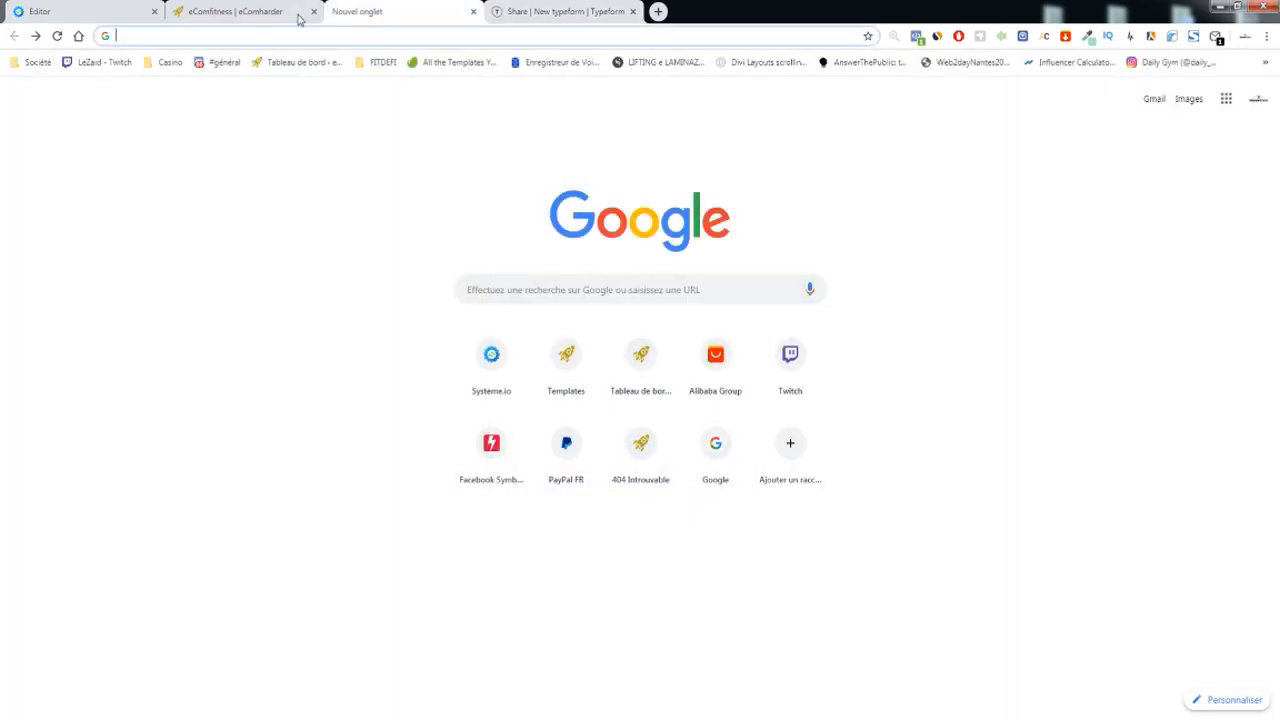
pyautogui.click(245, 15)
pyautogui.click(83, 11)
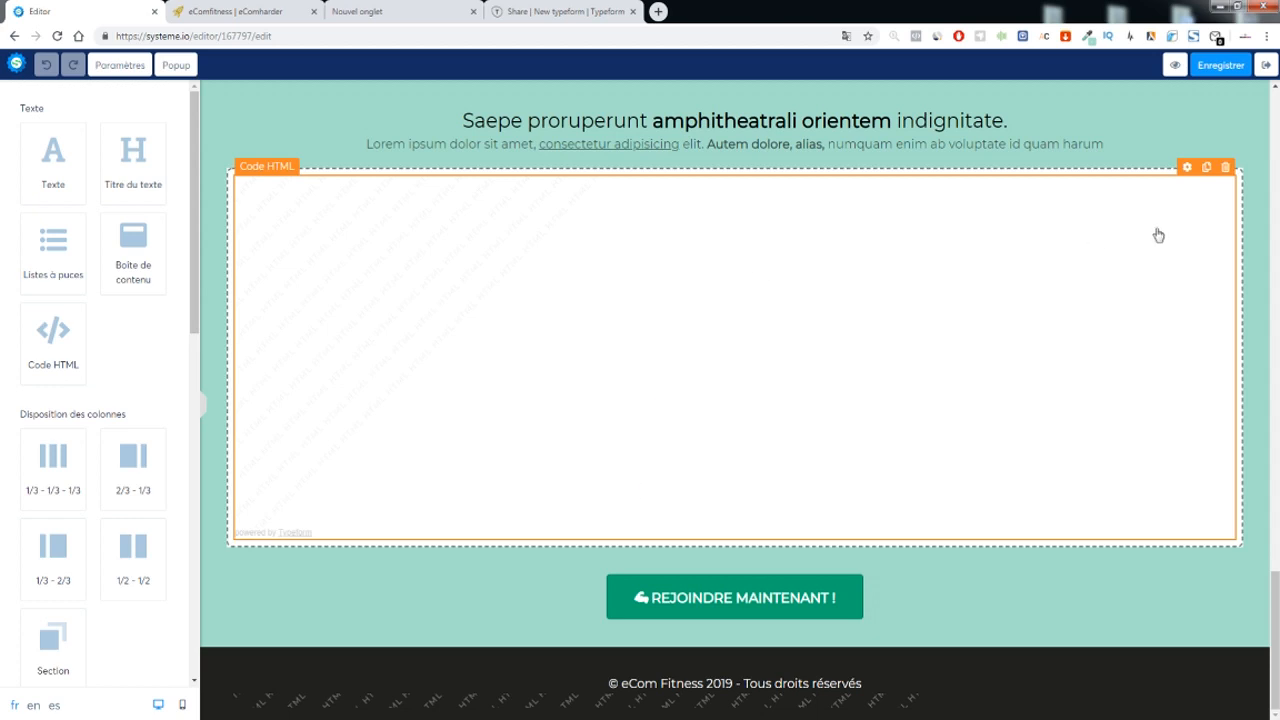
pyautogui.moveTo(129, 237); pyautogui.dragTo(546, 532)
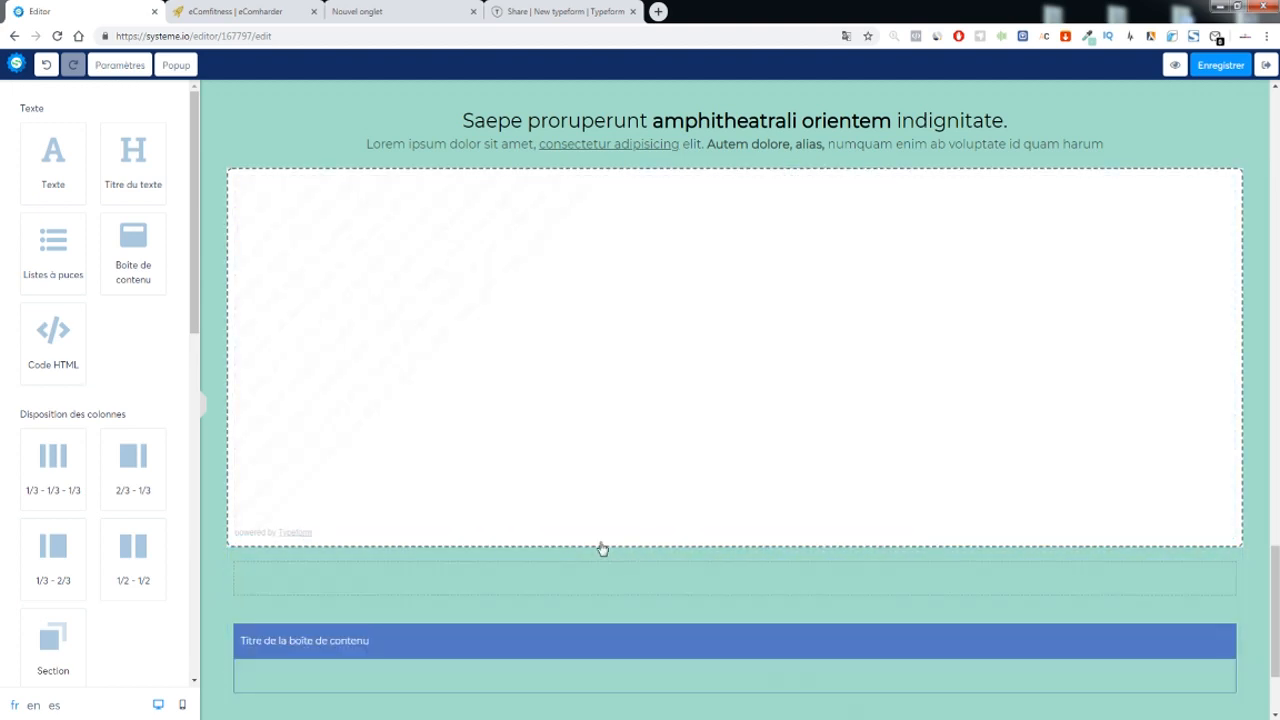
pyautogui.moveTo(60, 335); pyautogui.dragTo(452, 584)
# Check the Typeform area on the published eComfitness page, then delete the newly added content box in the editor.
pyautogui.click(235, 10)
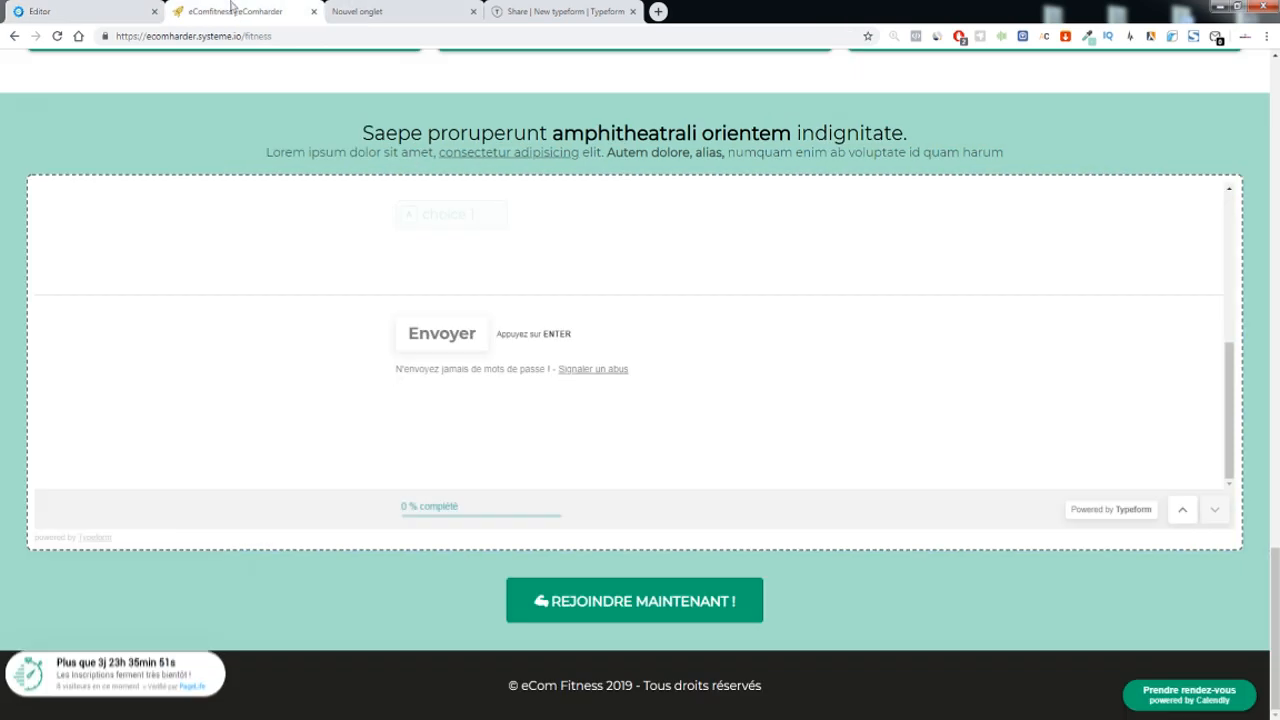
pyautogui.click(86, 9)
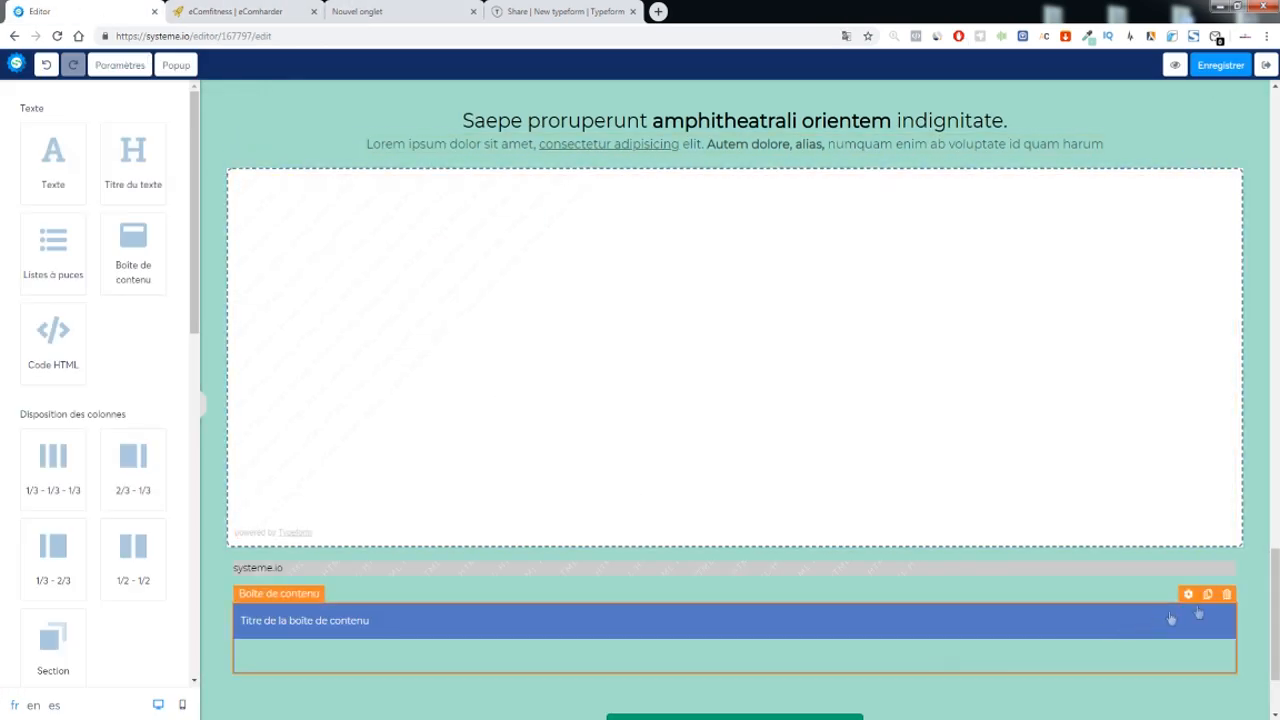
pyautogui.click(1226, 594)
pyautogui.press('Return')
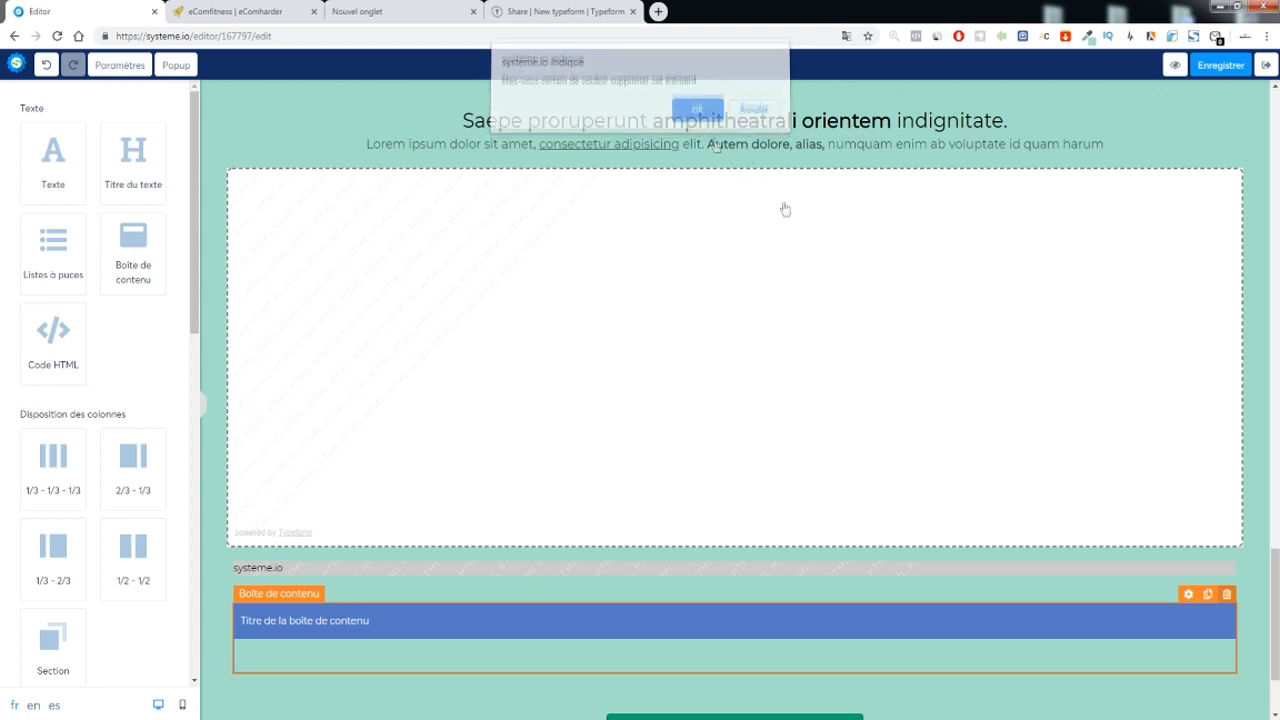
# Replace the new Code HTML element's default code with the copied Typeform embed code, and delete the empty row beneath it.
pyautogui.click(1189, 563)
pyautogui.moveTo(132, 166); pyautogui.dragTo(14, 146)
pyautogui.hotkey('ctrl', 'v')
pyautogui.click(438, 375)
pyautogui.scroll(-5, 932, 518)
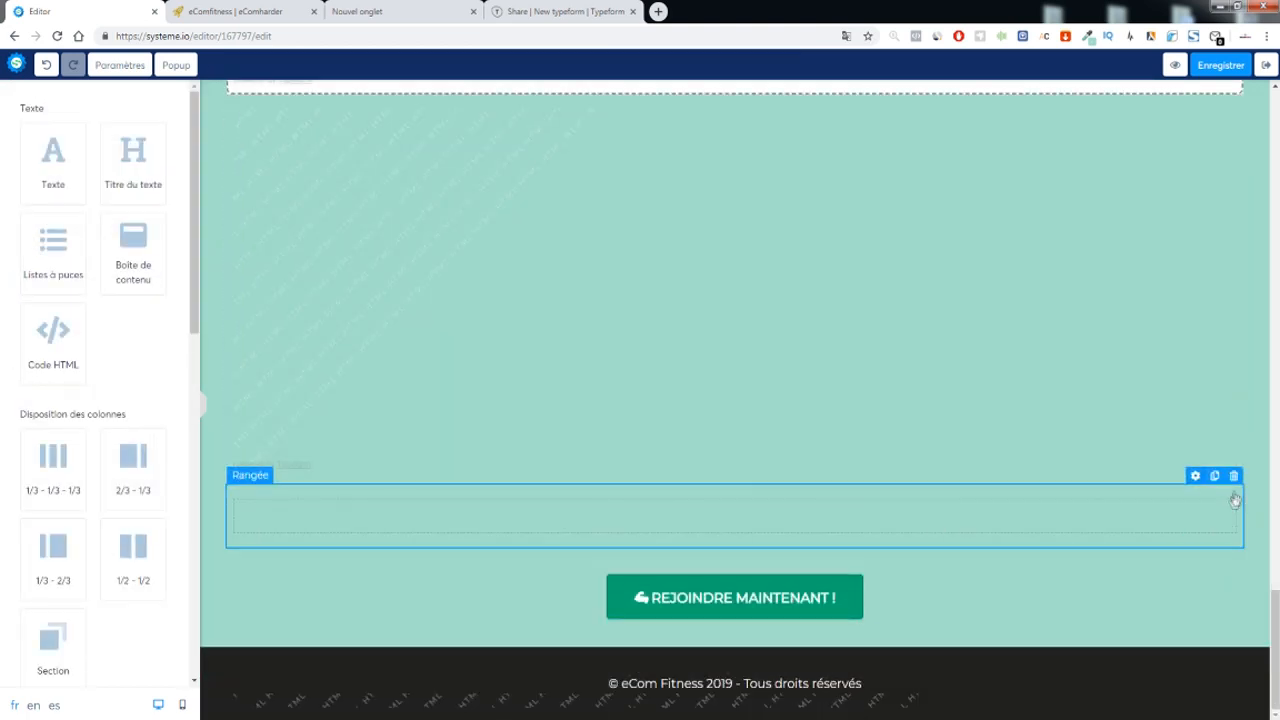
pyautogui.click(1234, 474)
pyautogui.click(688, 115)
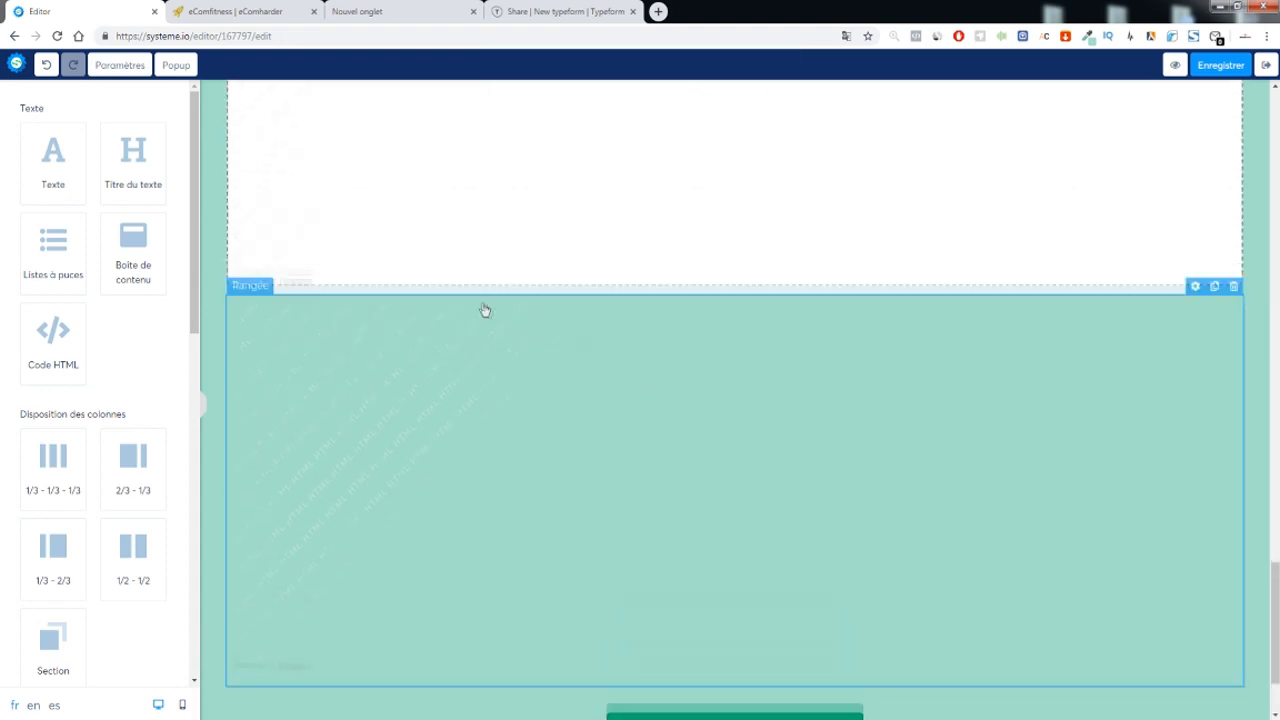
# Preview the edited page and compare the framed Typeform form with the newly embedded one below it.
pyautogui.click(1175, 65)
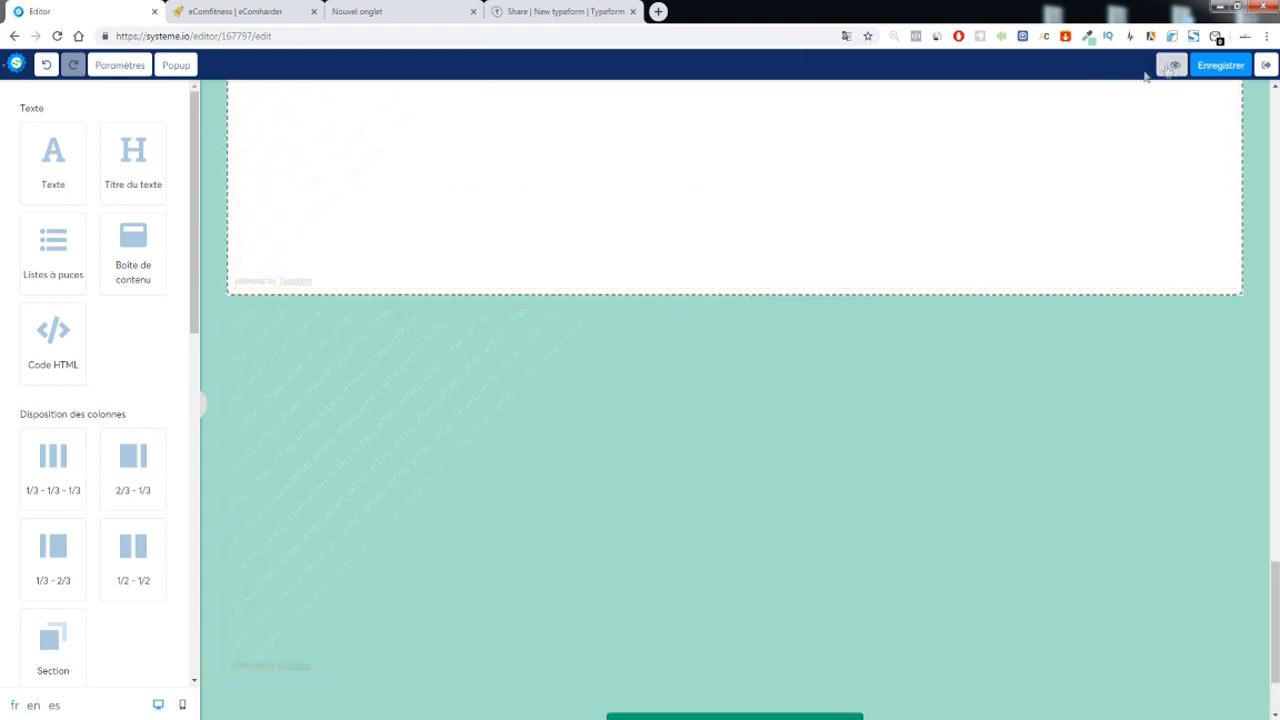
pyautogui.scroll(-15, 437, 277)
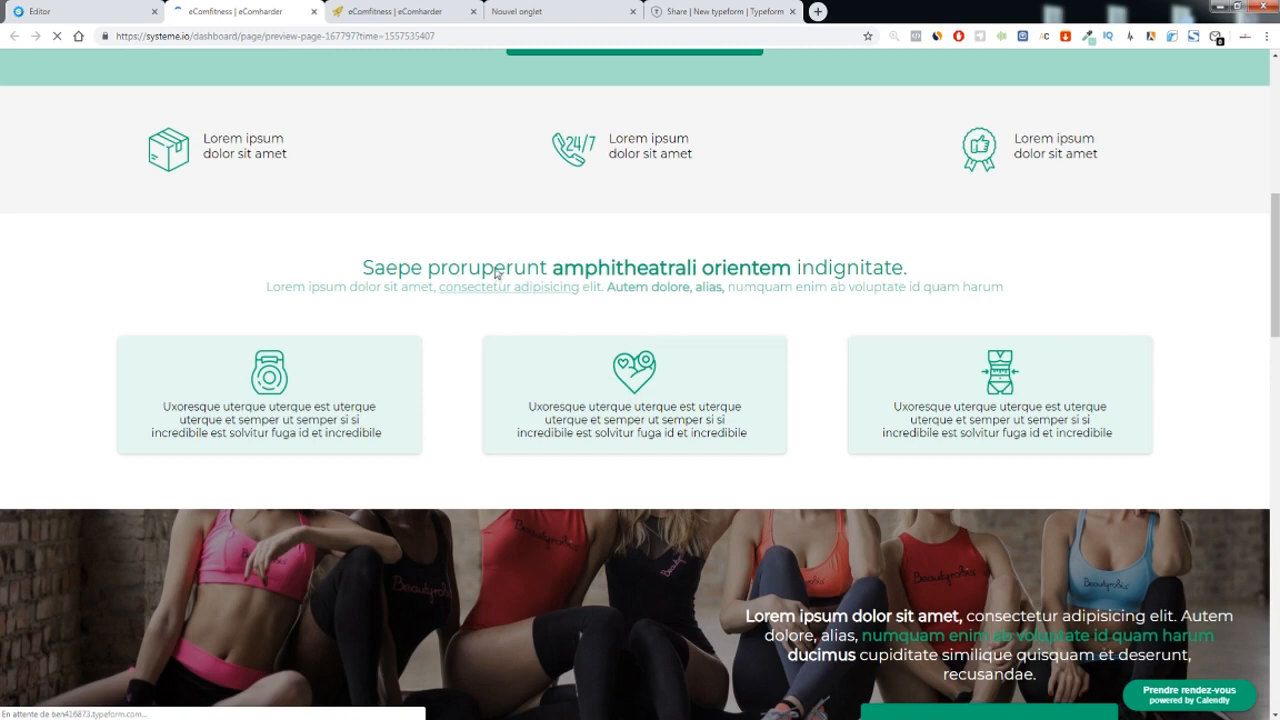
pyautogui.scroll(5, 474, 314)
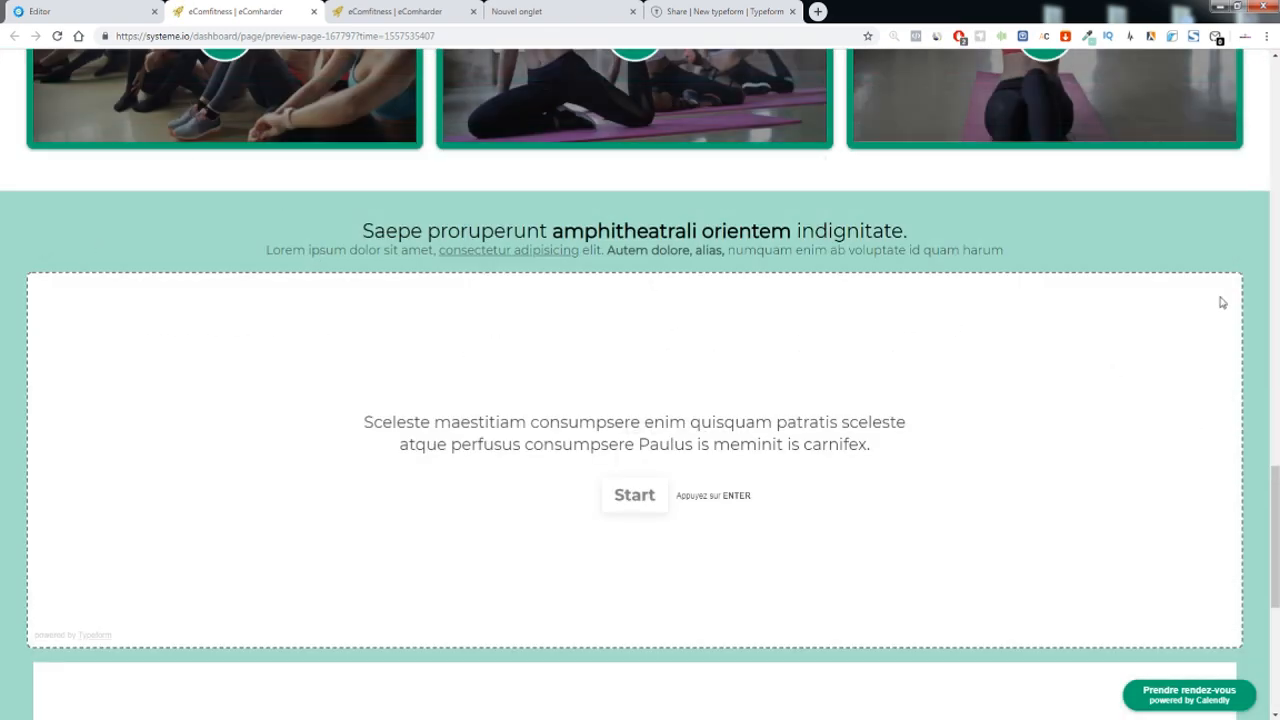
pyautogui.scroll(-5, 584, 363)
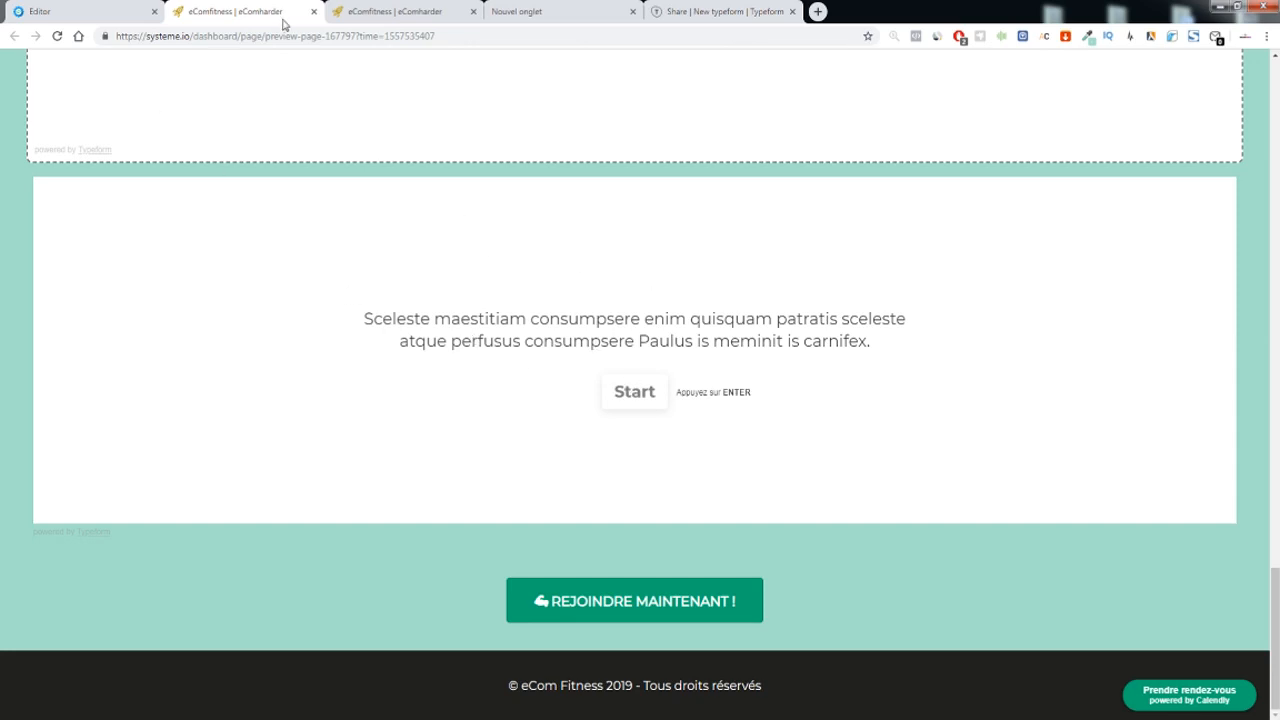
# Close the preview and reload the editor page to discard the unsaved Typeform test block.
pyautogui.click(314, 12)
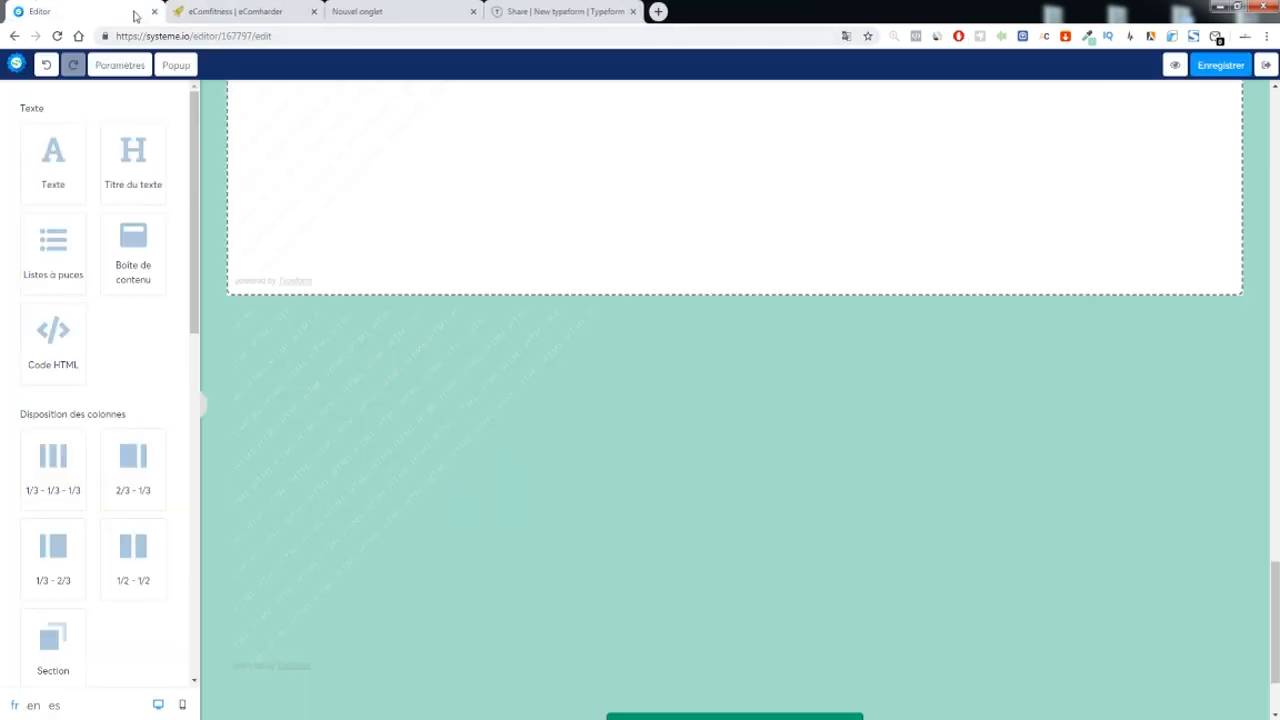
pyautogui.click(57, 36)
pyautogui.click(666, 130)
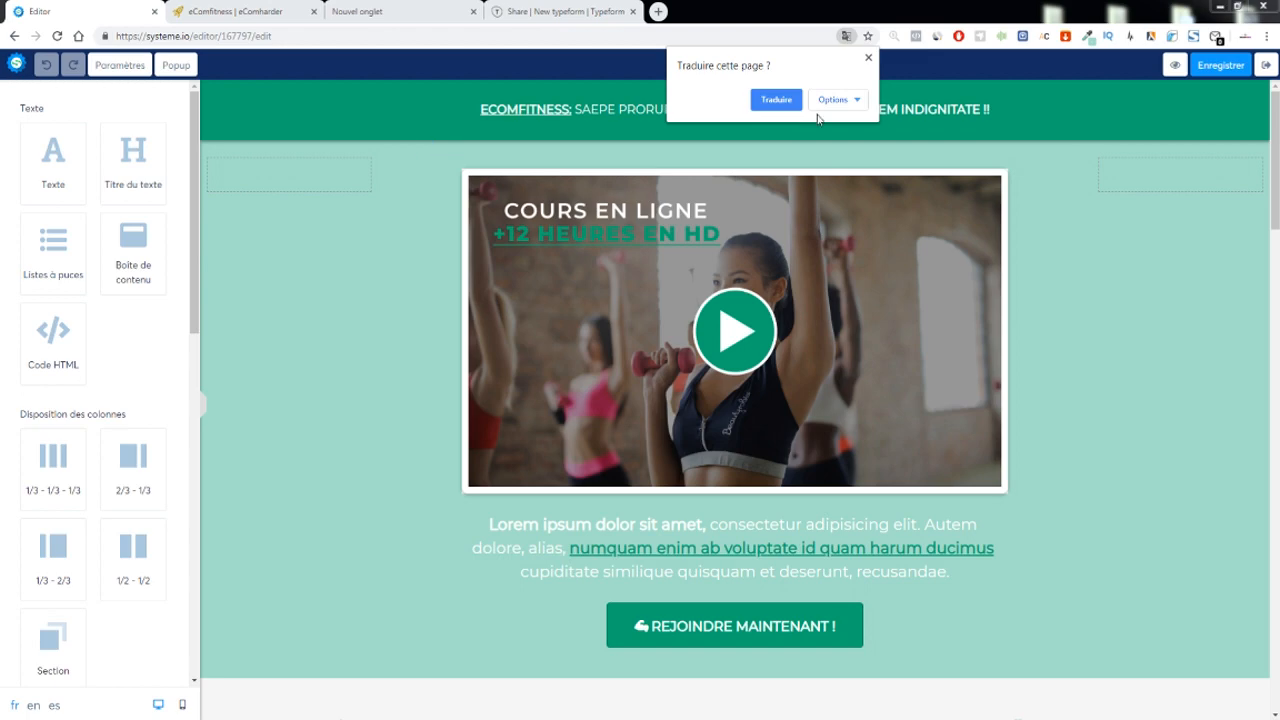
# Open the developer tools on the published eComfitness page and switch to the iPhone X mobile view.
pyautogui.click(255, 11)
pyautogui.rightClick(575, 258)
pyautogui.click(647, 498)
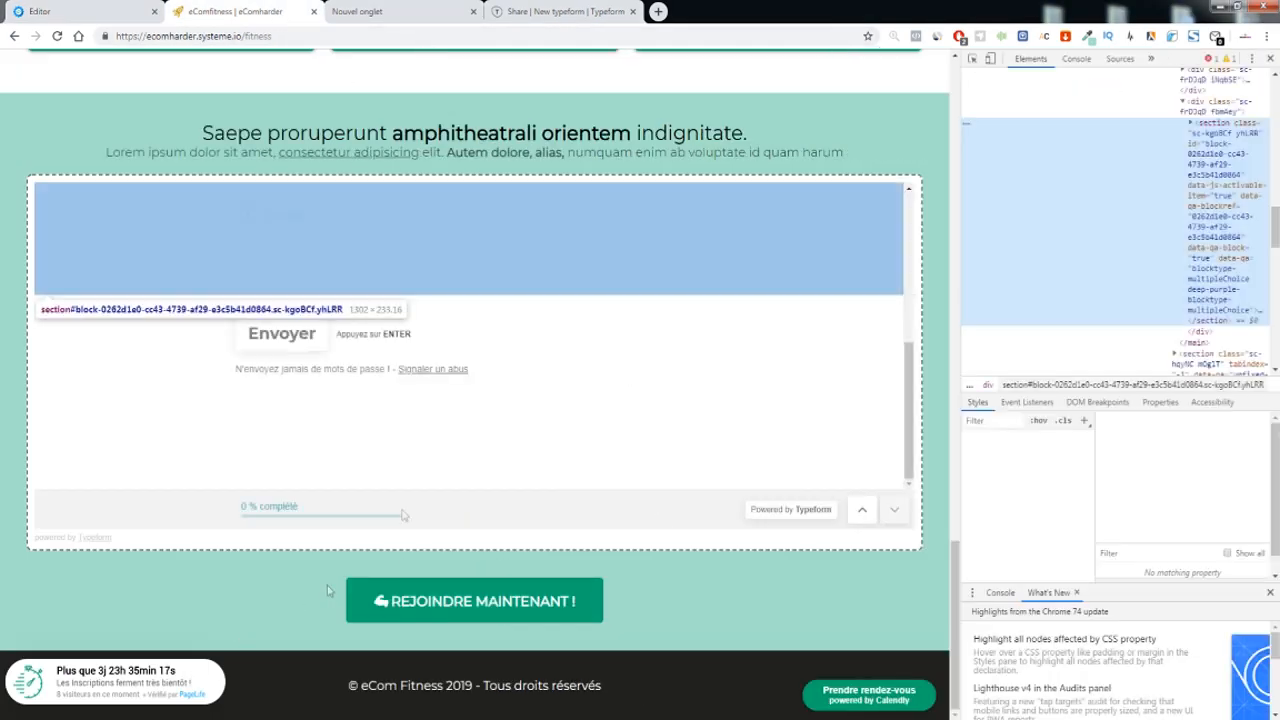
pyautogui.click(990, 60)
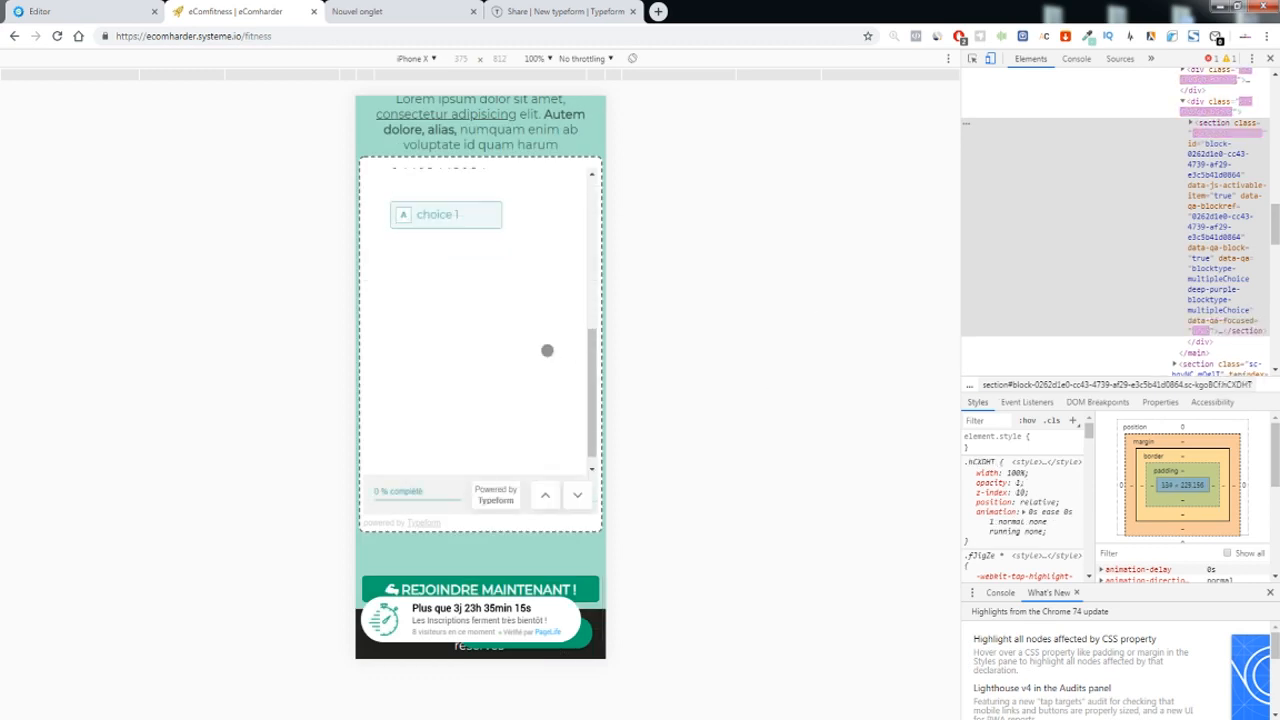
# Examine the embedded Typeform form in the mobile view, then open and close the Calendly appointment popup.
pyautogui.scroll(4, 531, 343)
pyautogui.scroll(-4, 531, 343)
pyautogui.scroll(4, 531, 343)
pyautogui.scroll(-4, 531, 343)
pyautogui.scroll(4, 526, 337)
pyautogui.scroll(-4, 522, 343)
pyautogui.scroll(4, 520, 343)
pyautogui.scroll(-4, 518, 348)
pyautogui.click(516, 636)
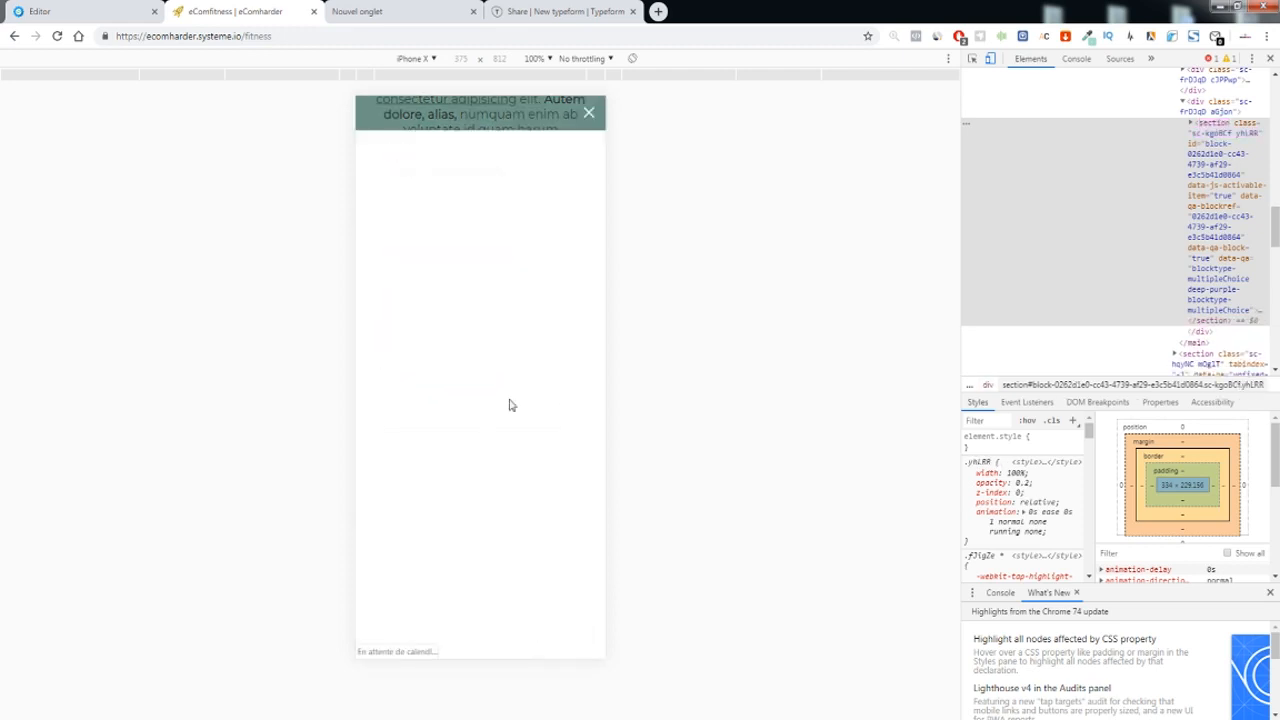
pyautogui.click(590, 112)
# Look over the Typeform section in the mobile view, then return to the desktop view and close the developer tools.
pyautogui.scroll(3, 508, 346)
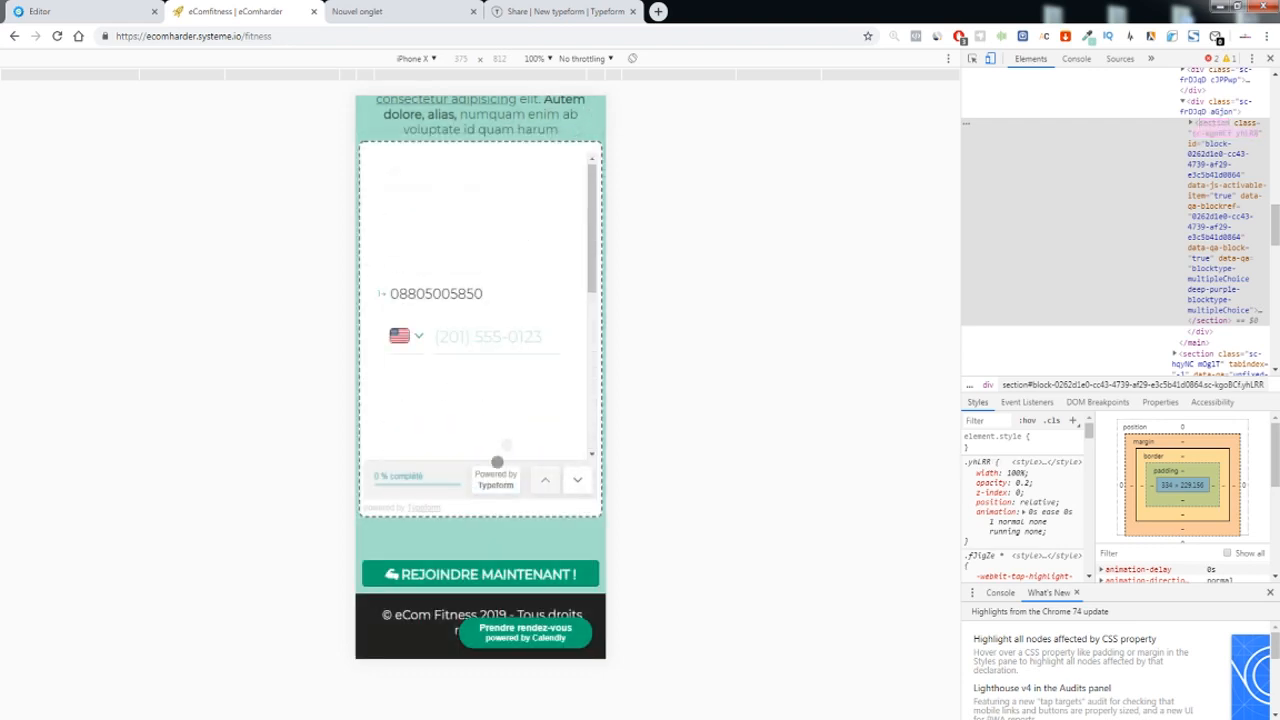
pyautogui.scroll(4, 506, 445)
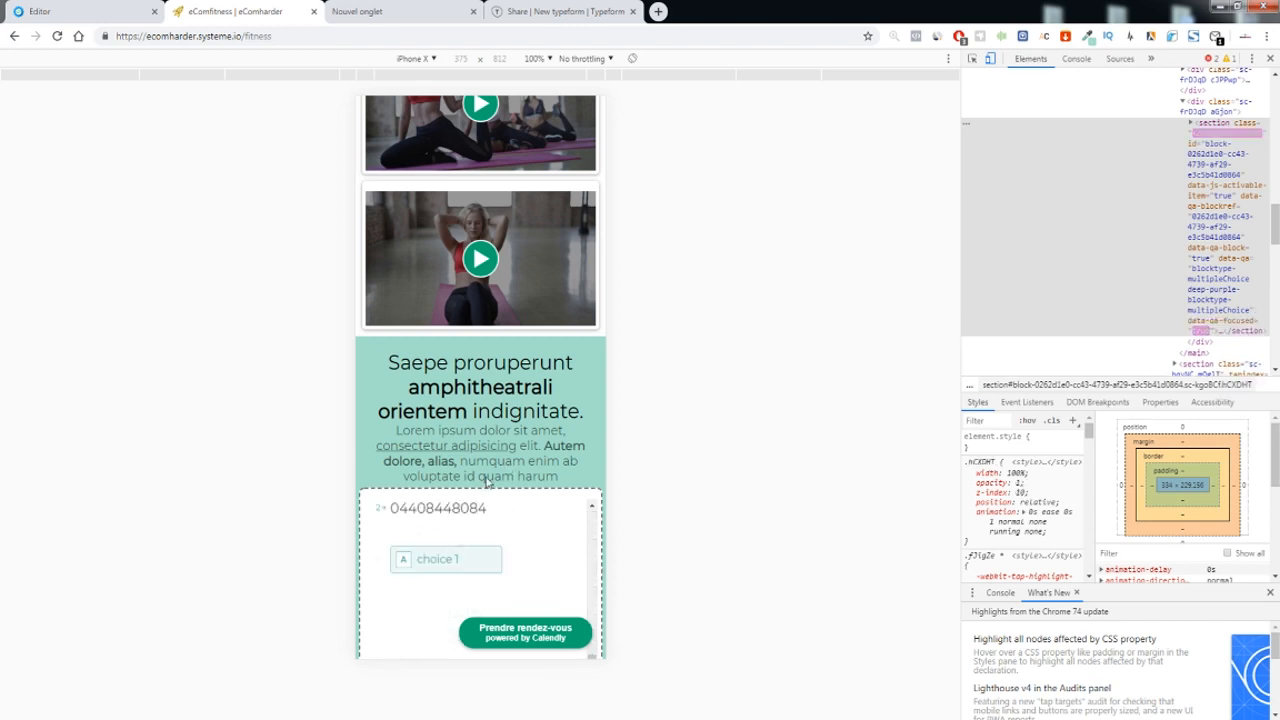
pyautogui.scroll(-2, 482, 485)
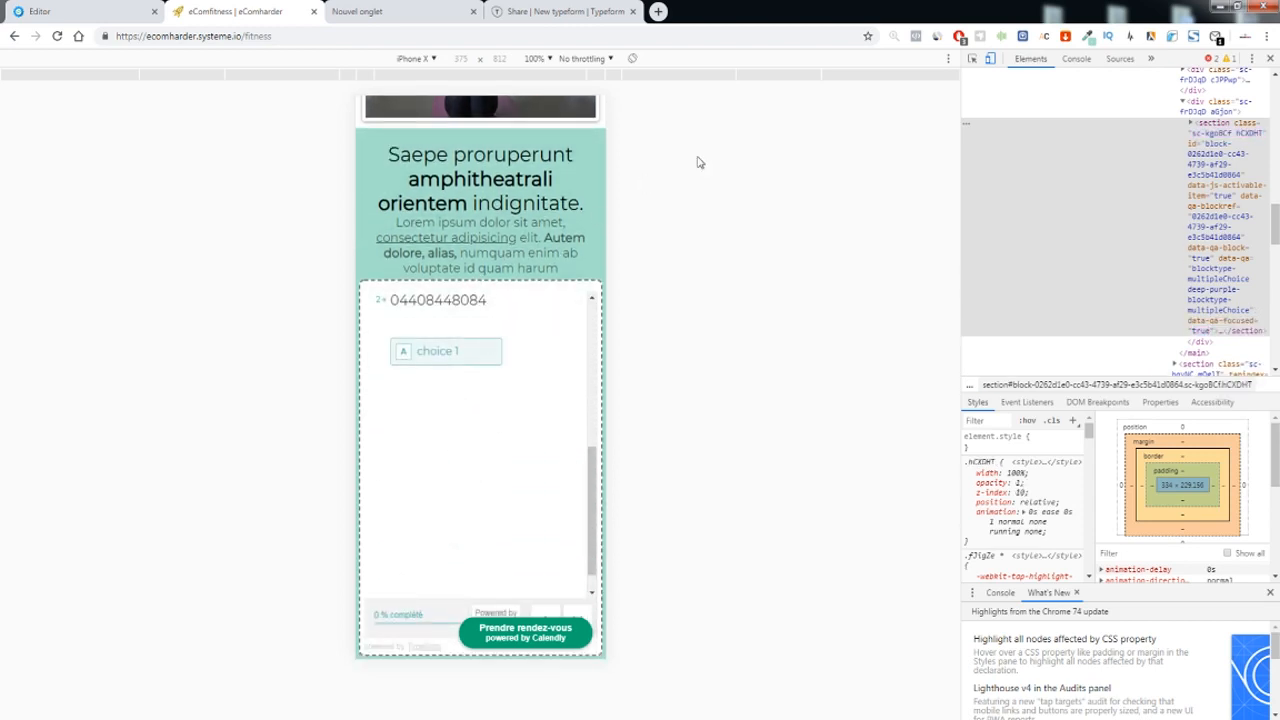
pyautogui.hotkey('ctrl', 'shift', 'm')
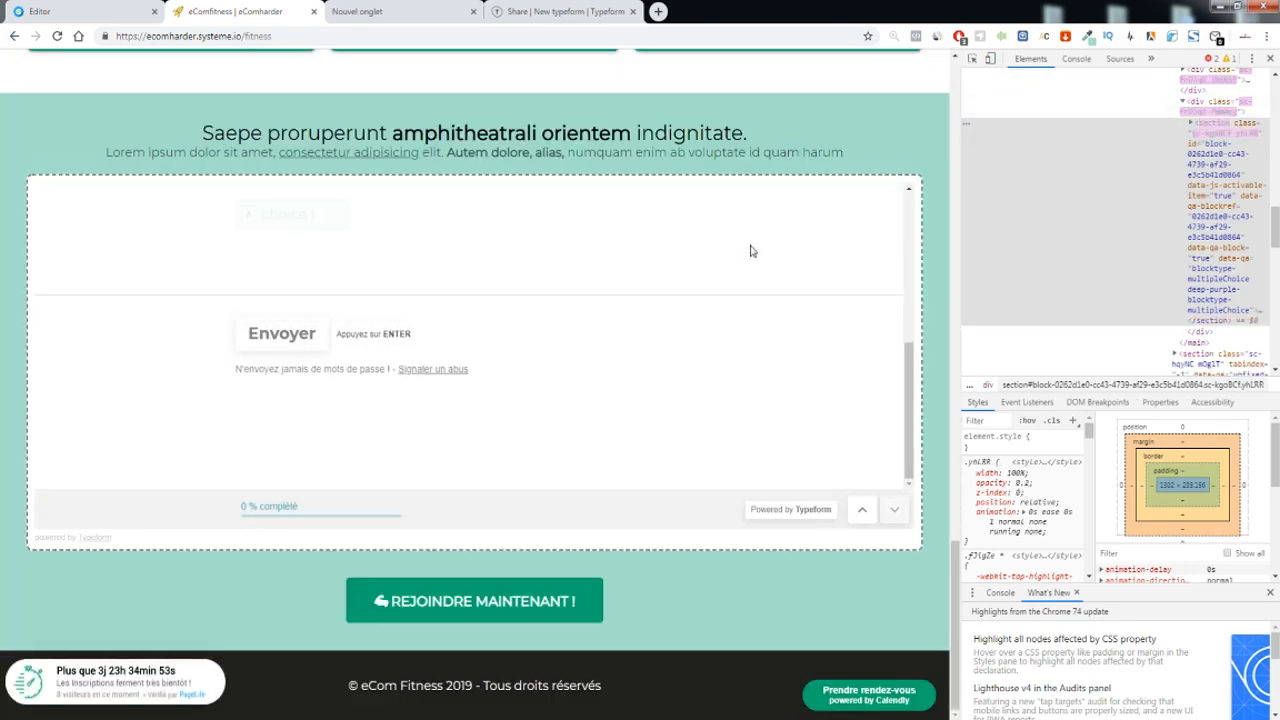
pyautogui.press('F12')
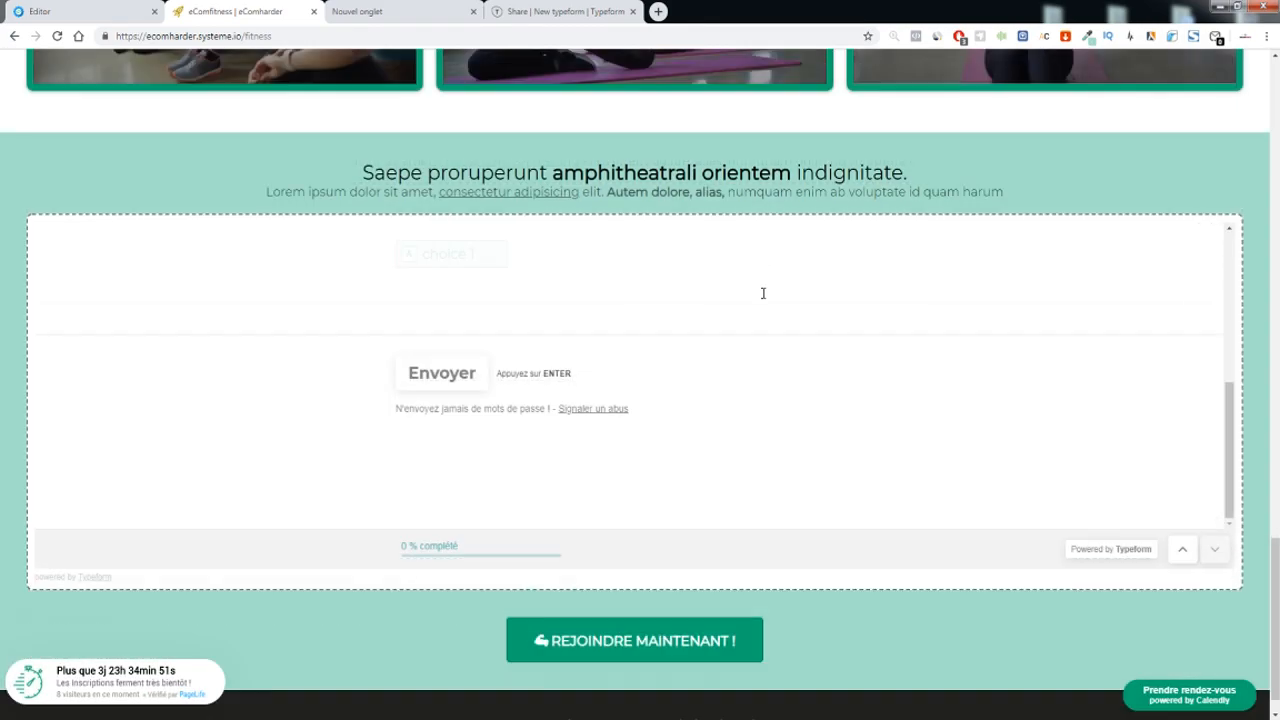
# Examine the questions and submit screen of the embedded Typeform form on the published desktop page.
pyautogui.scroll(-1, 763, 293)
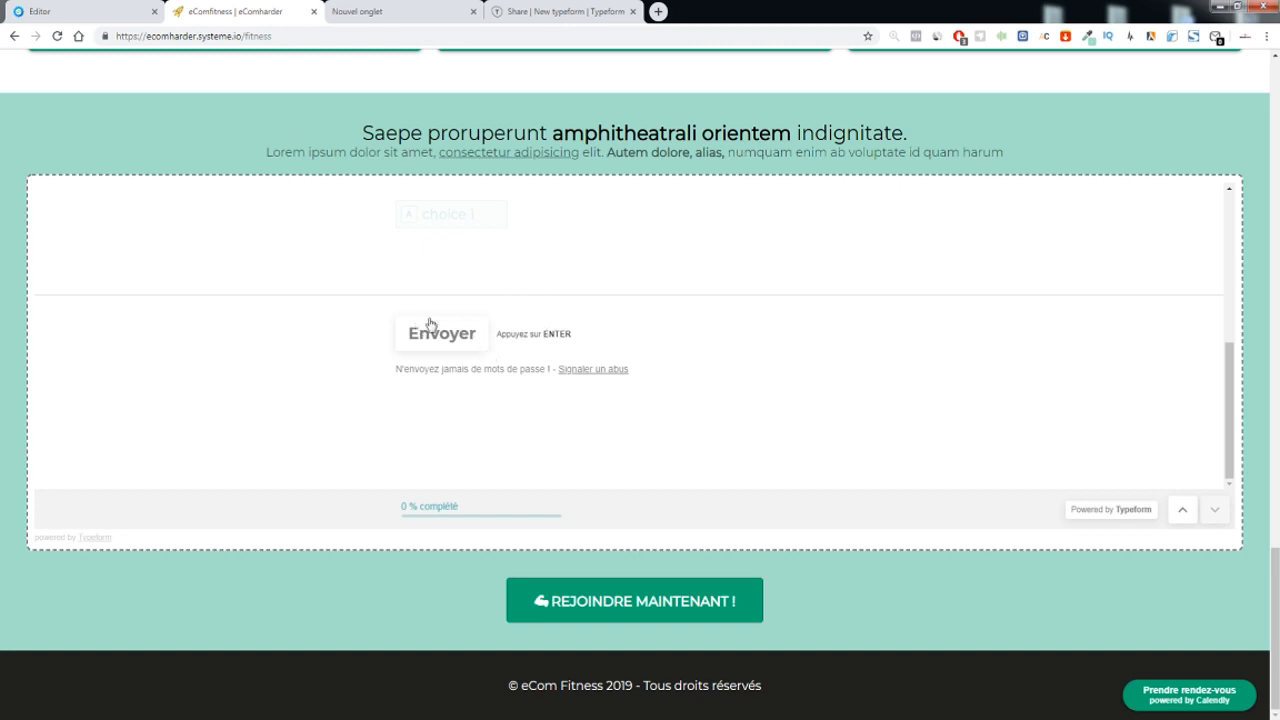
pyautogui.scroll(4, 485, 256)
pyautogui.scroll(-4, 510, 356)
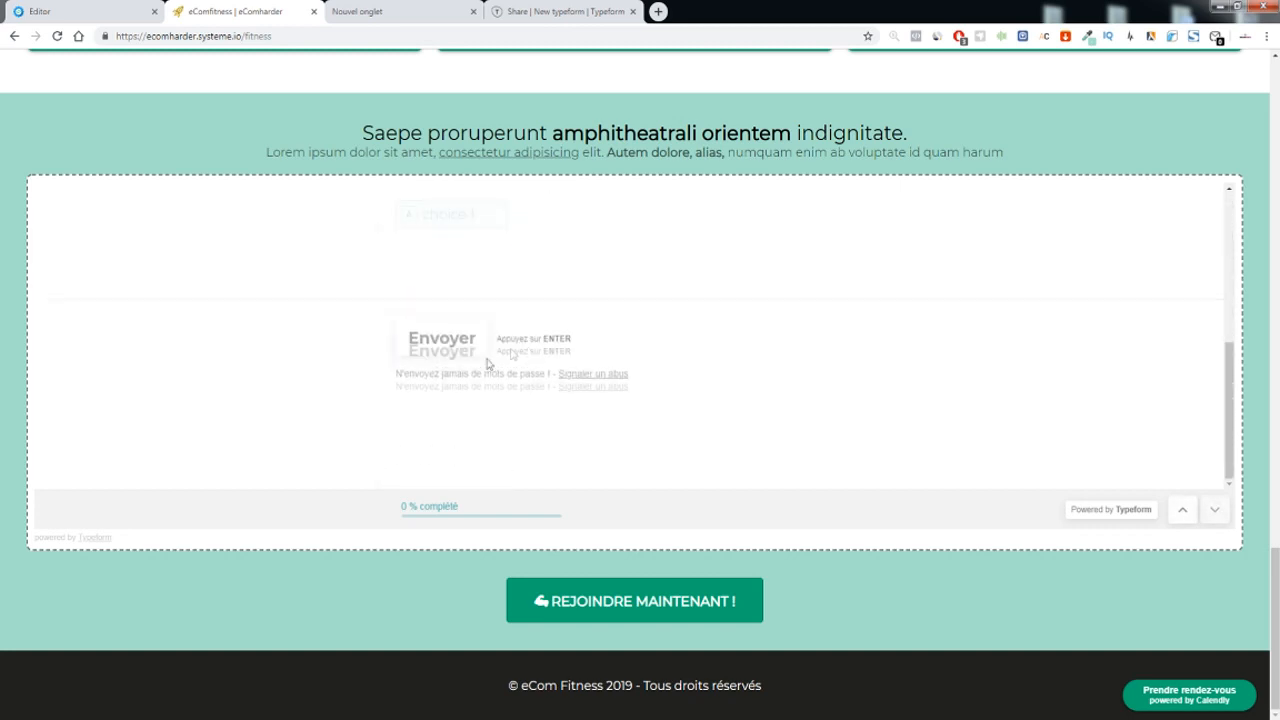
pyautogui.scroll(3, 546, 271)
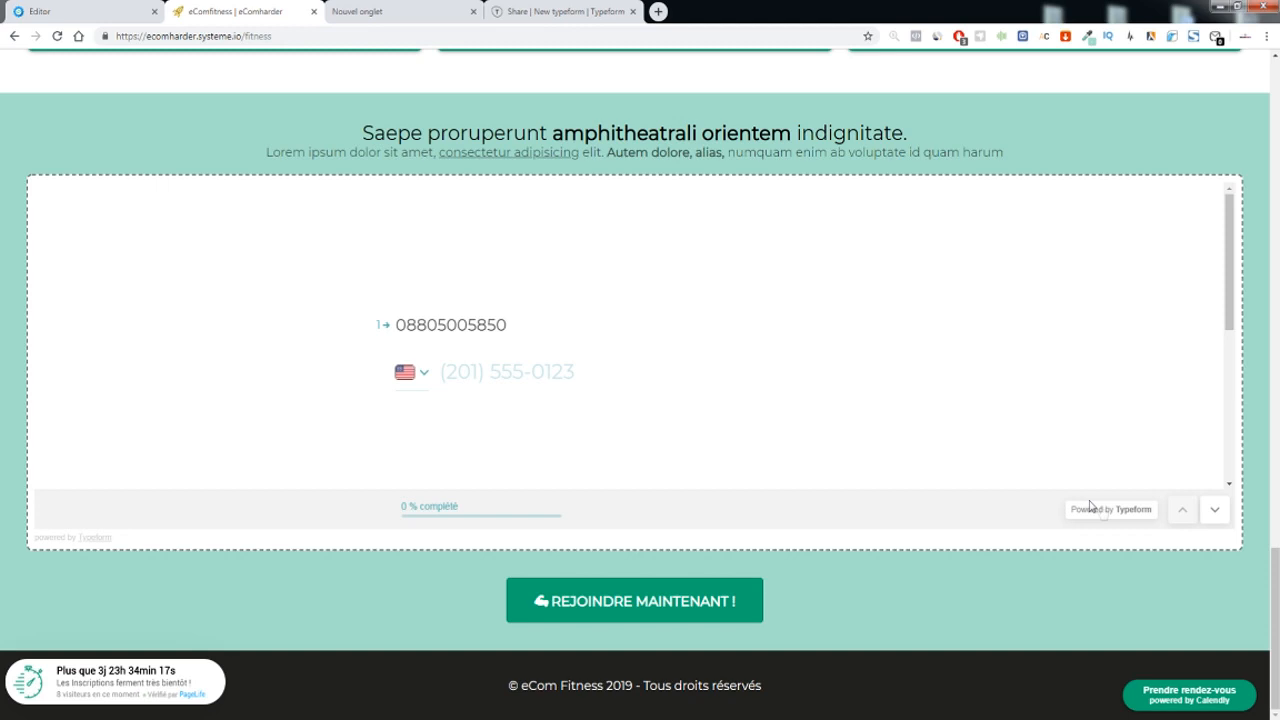
pyautogui.click(1222, 516)
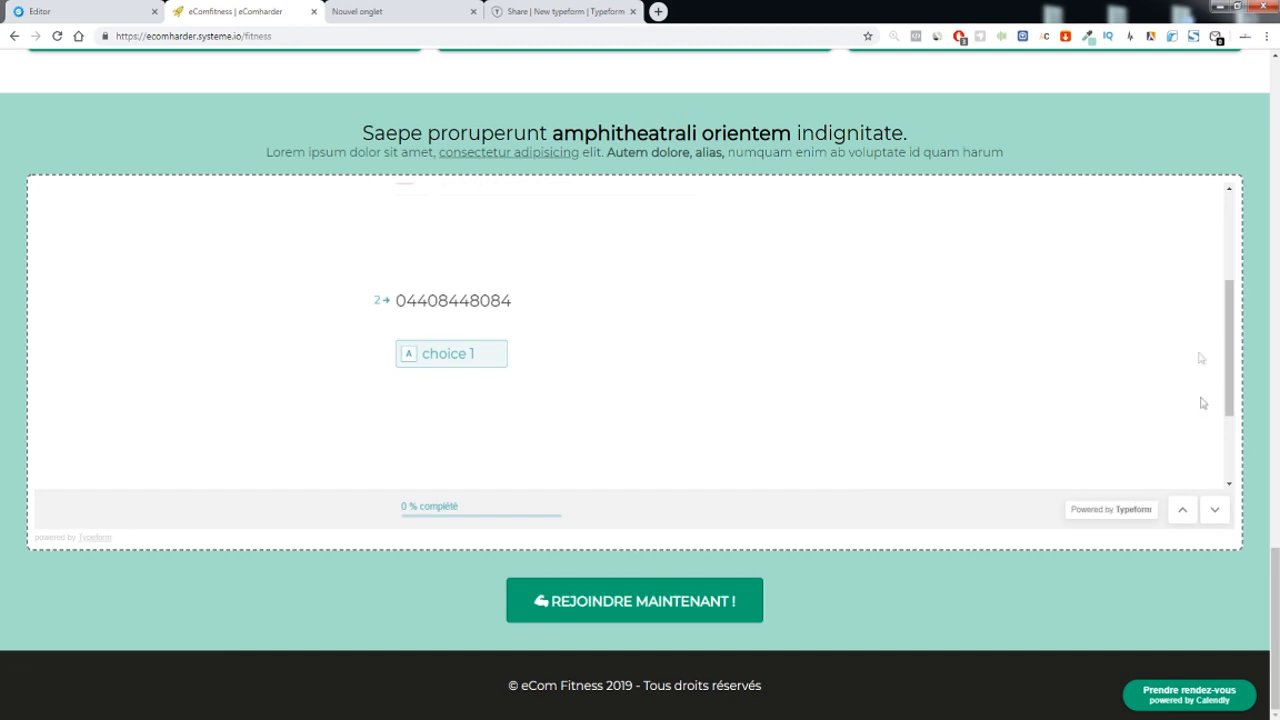
pyautogui.scroll(-3, 1082, 304)
pyautogui.scroll(5, 1016, 350)
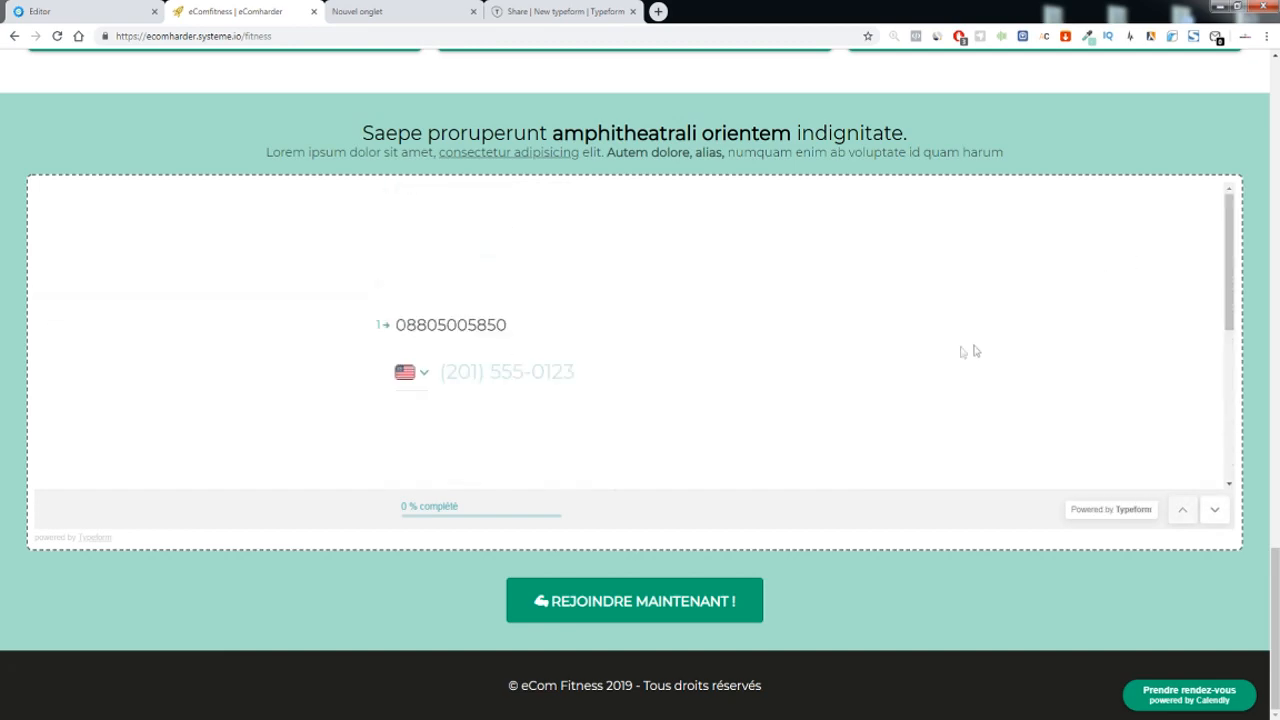
pyautogui.scroll(-5, 857, 374)
# Look over the sections of the published eComfitness page, from the benefits and video blocks down to the Typeform form.
pyautogui.scroll(10, 829, 366)
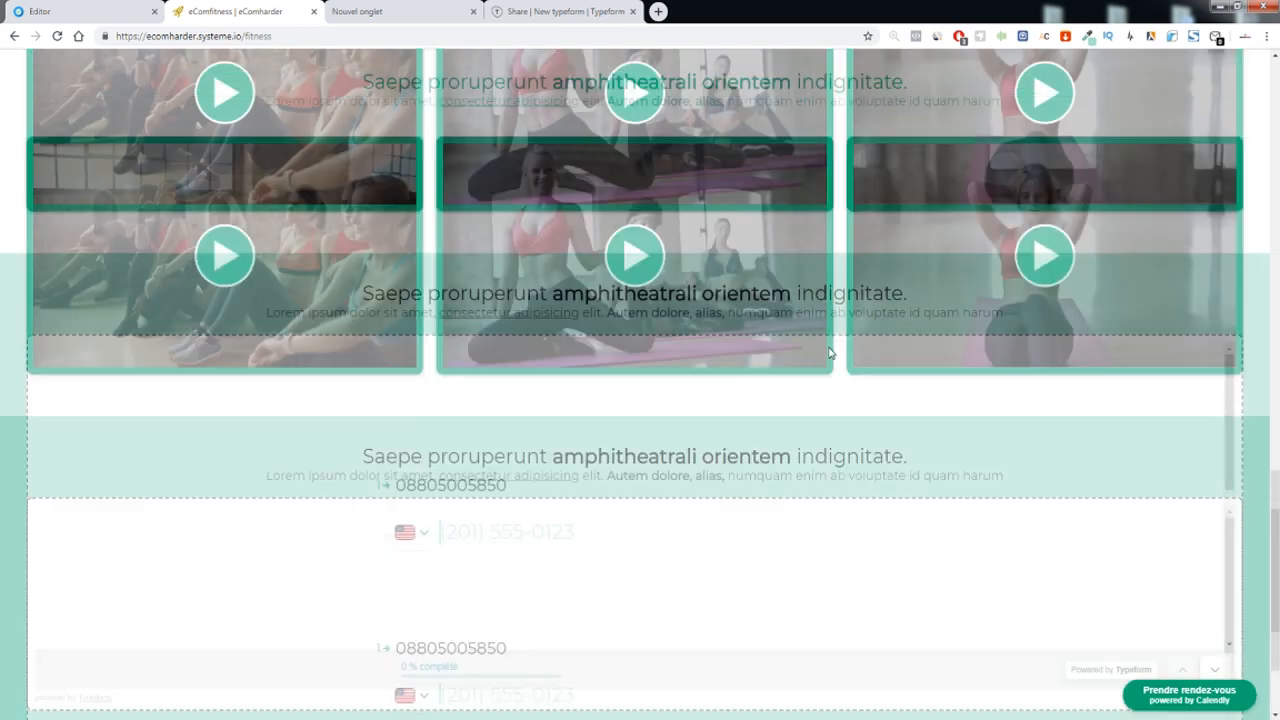
pyautogui.scroll(-8, 556, 350)
pyautogui.scroll(5, 556, 350)
pyautogui.scroll(-3, 503, 340)
pyautogui.scroll(8, 986, 414)
pyautogui.scroll(-1, 1098, 434)
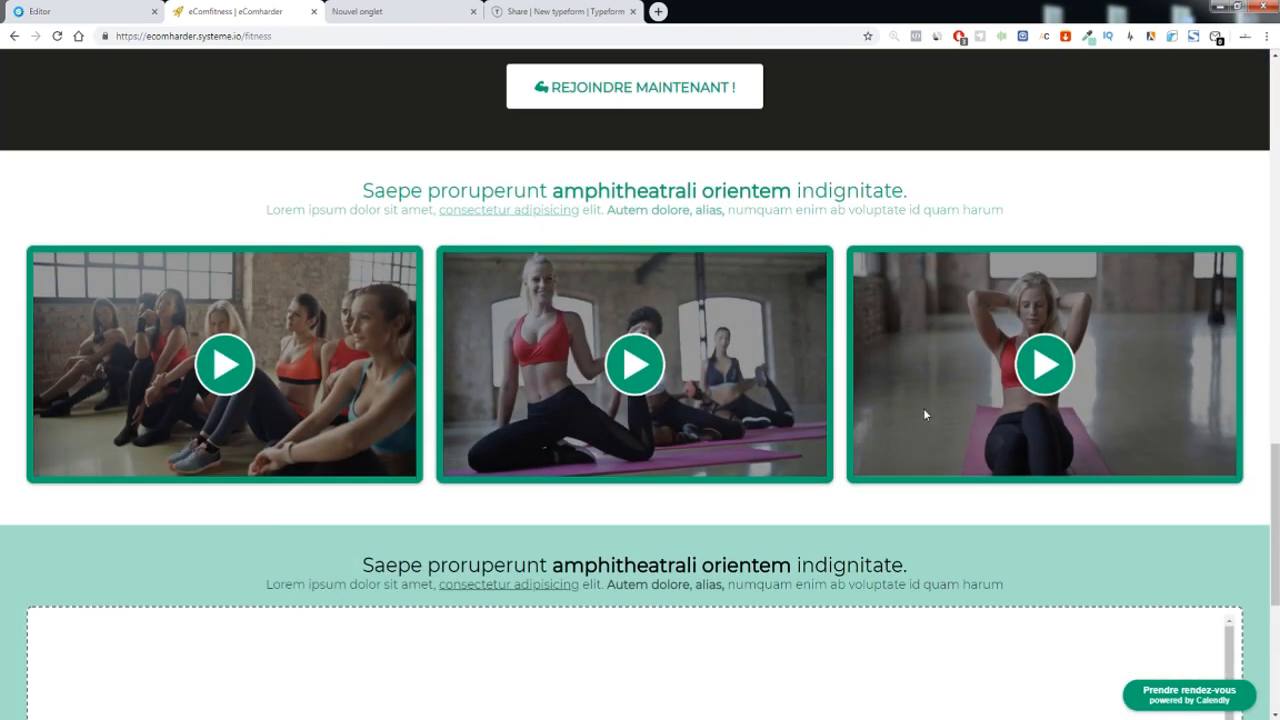
pyautogui.scroll(-4, 924, 412)
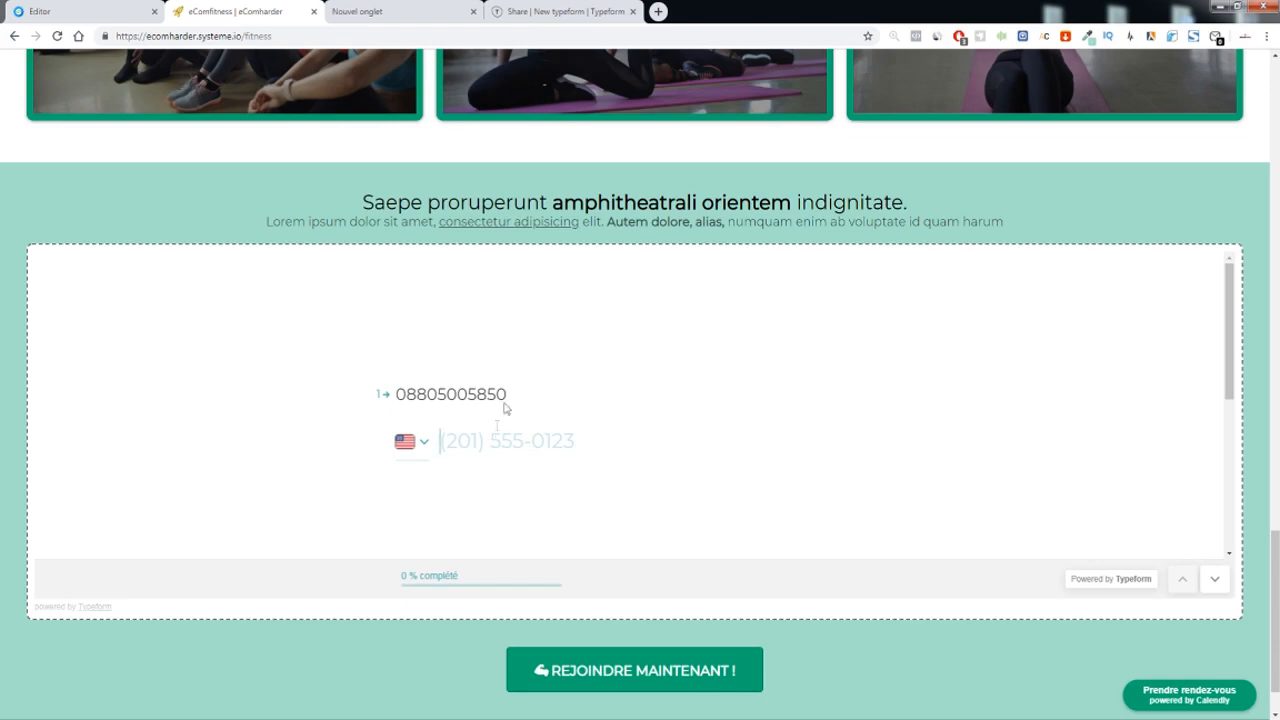
pyautogui.scroll(5, 593, 268)
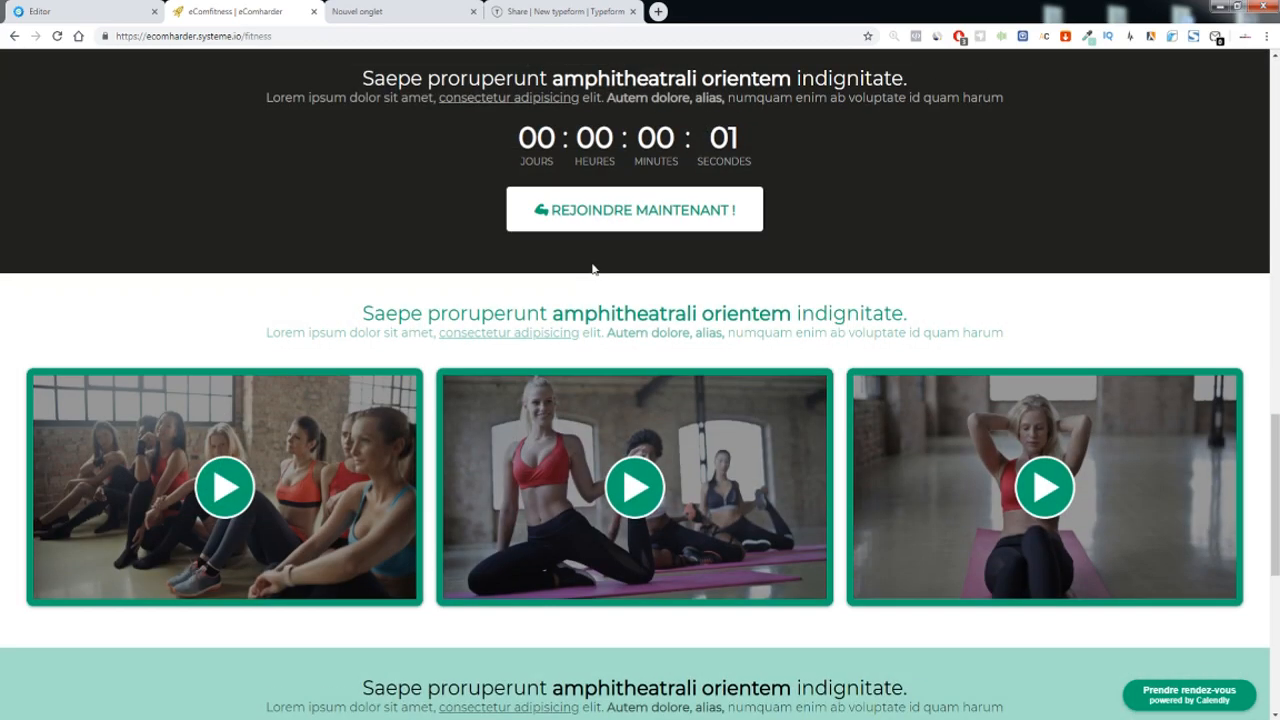
pyautogui.scroll(-12, 593, 268)
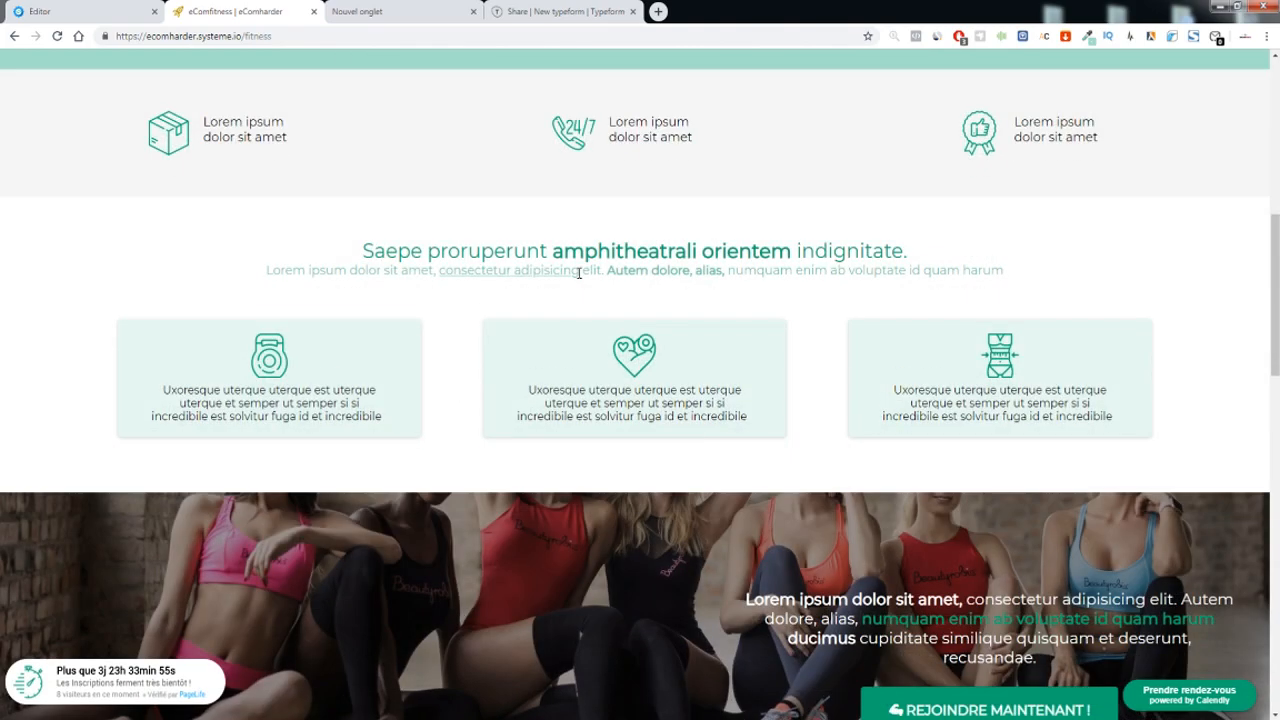
pyautogui.scroll(-4, 580, 273)
pyautogui.scroll(6, 580, 274)
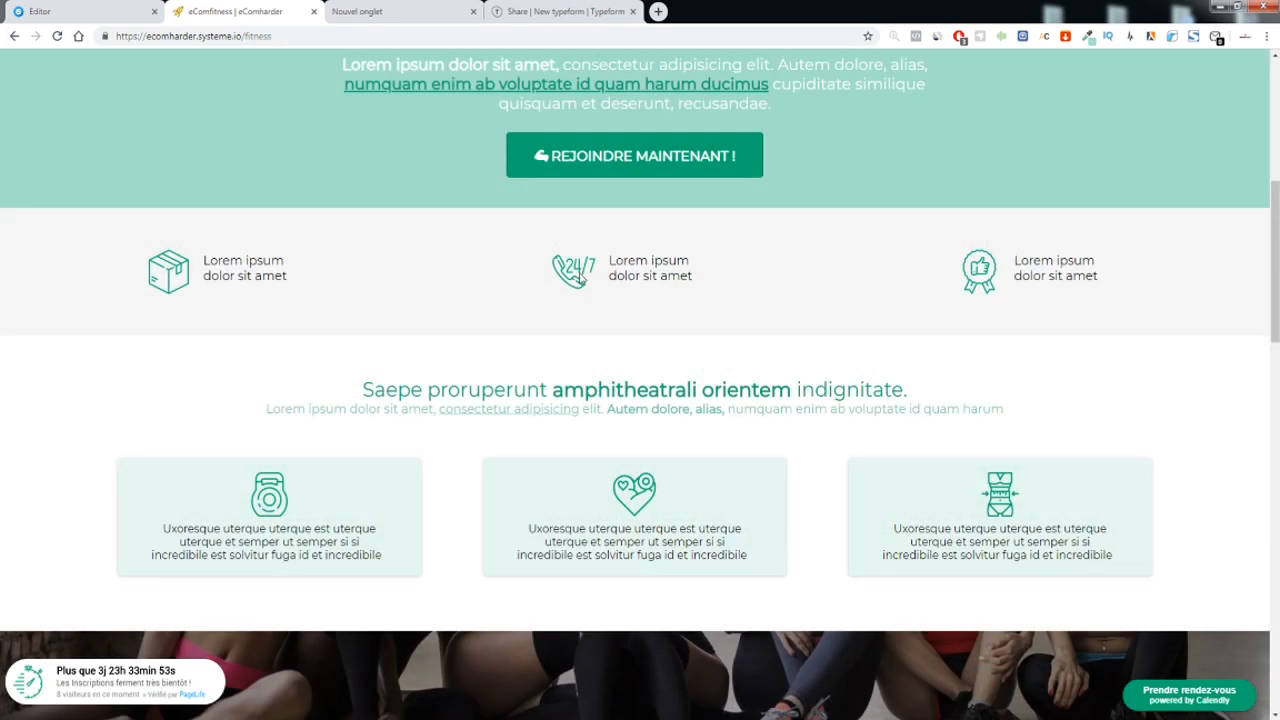
pyautogui.scroll(-16, 580, 275)
pyautogui.scroll(-2, 566, 277)
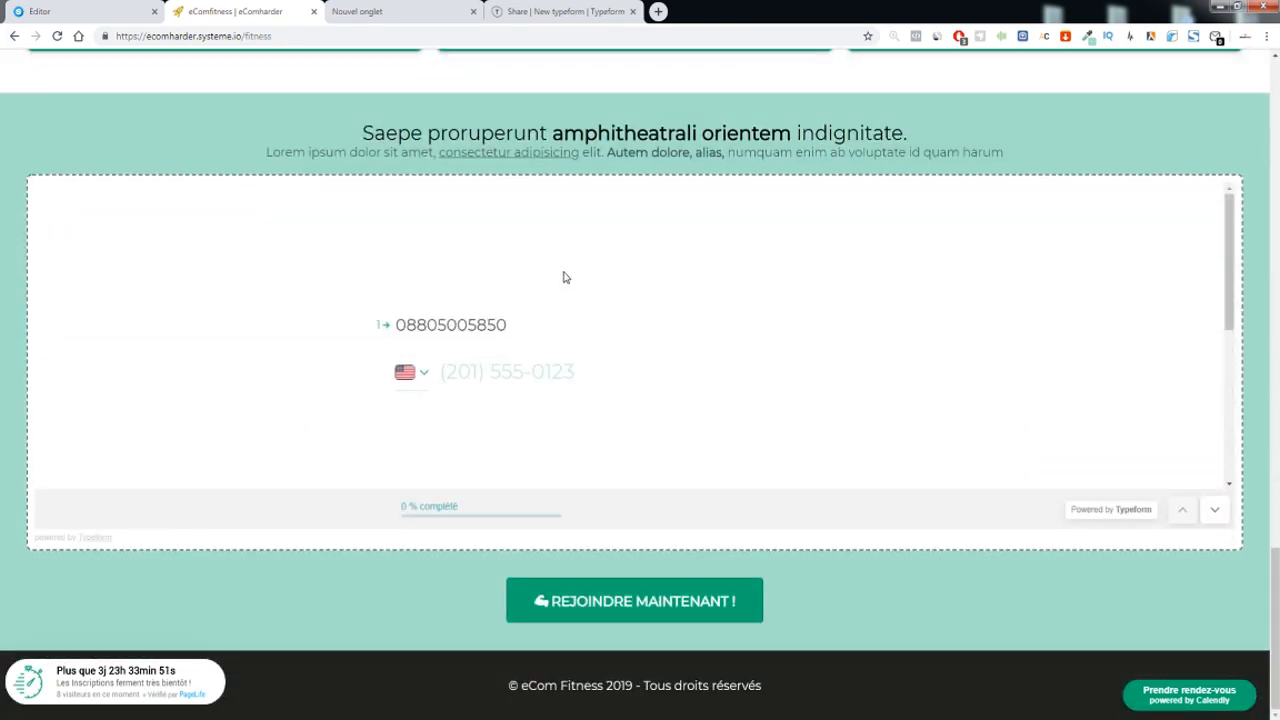
# Return to the page editor and open the settings of the HTML code block holding the Typeform form.
pyautogui.click(85, 8)
pyautogui.scroll(-15, 557, 367)
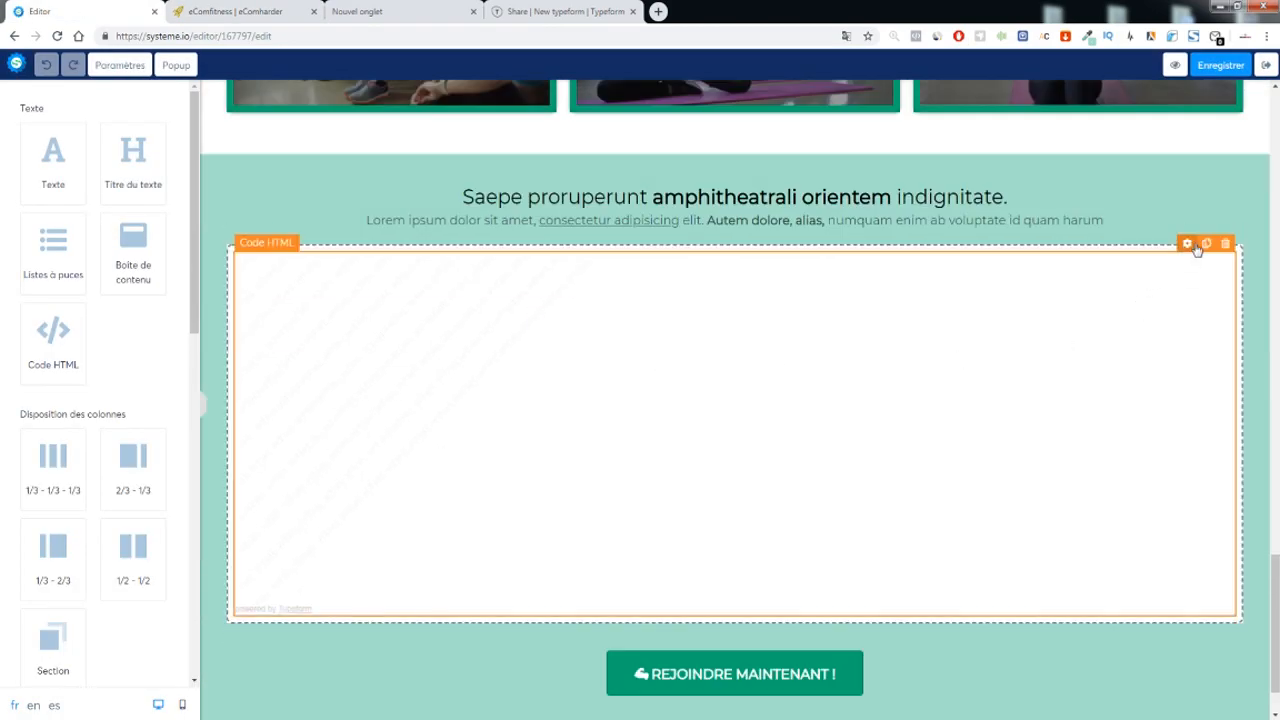
pyautogui.click(1186, 248)
# Open the page settings and enlarge the header code field under the tracking codes to show the whole script.
pyautogui.click(120, 65)
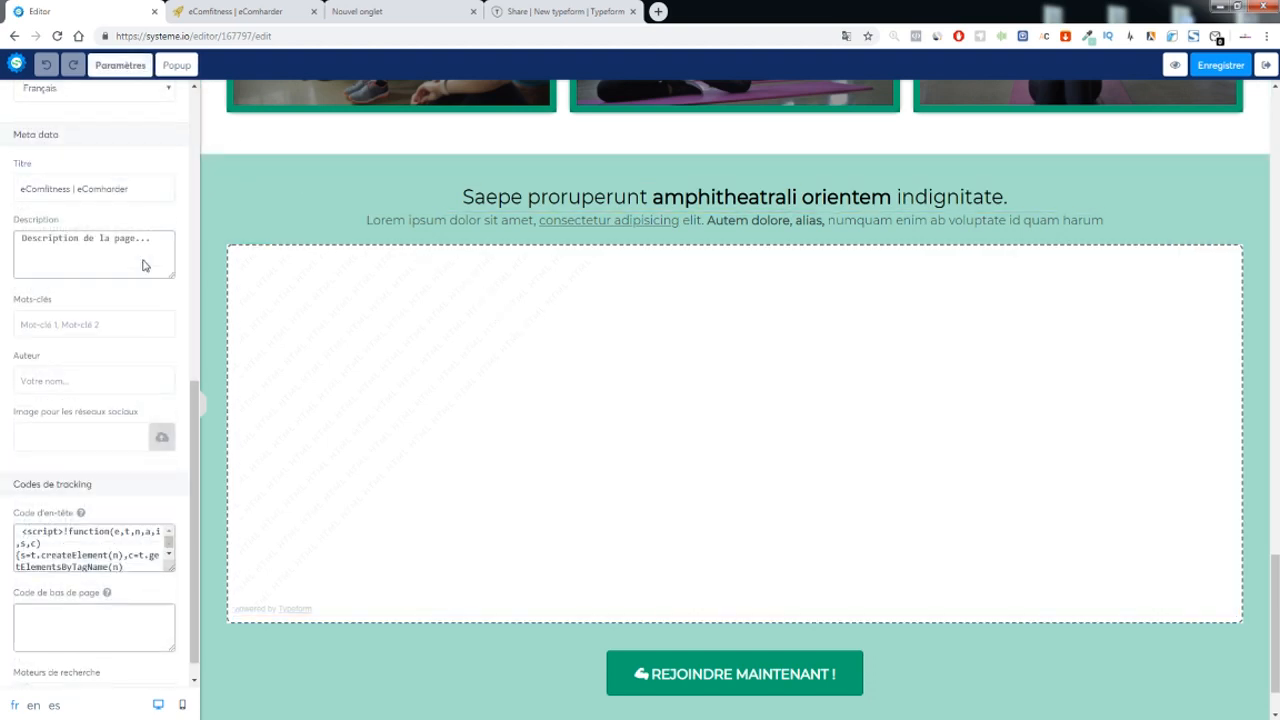
pyautogui.scroll(-1, 87, 545)
pyautogui.click(87, 545)
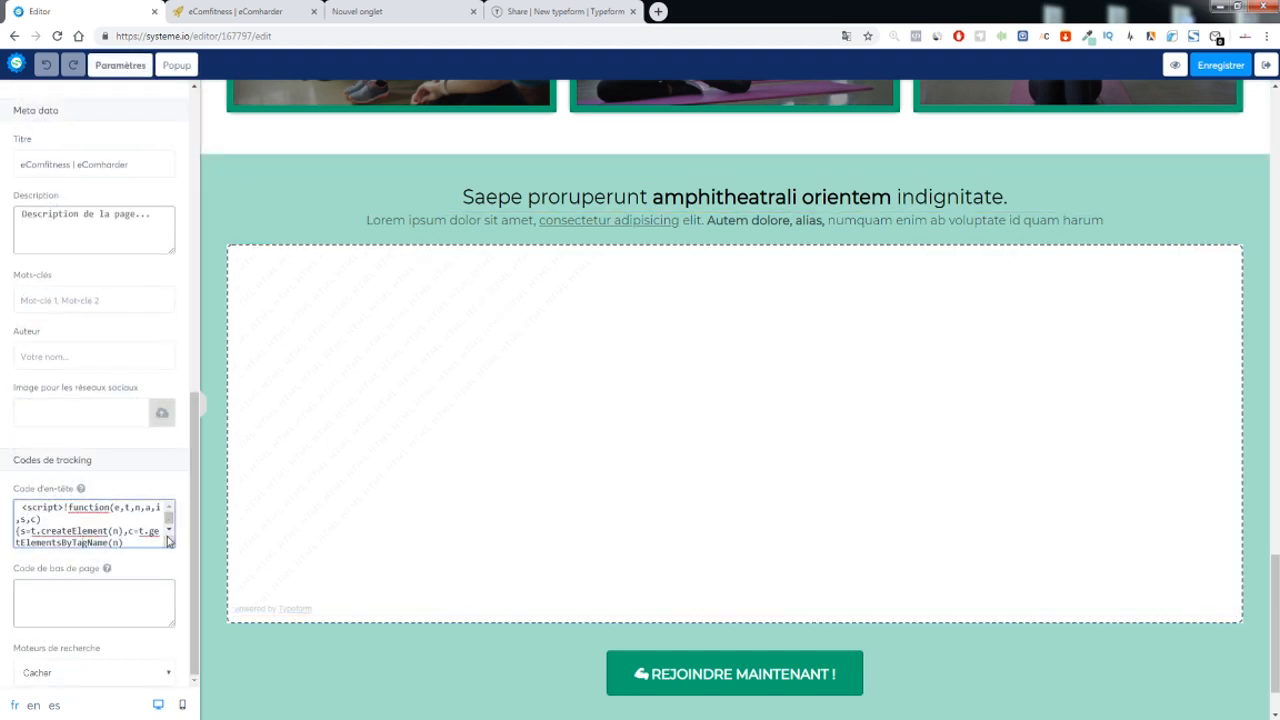
pyautogui.moveTo(169, 541); pyautogui.dragTo(182, 712)
pyautogui.scroll(-2, 131, 510)
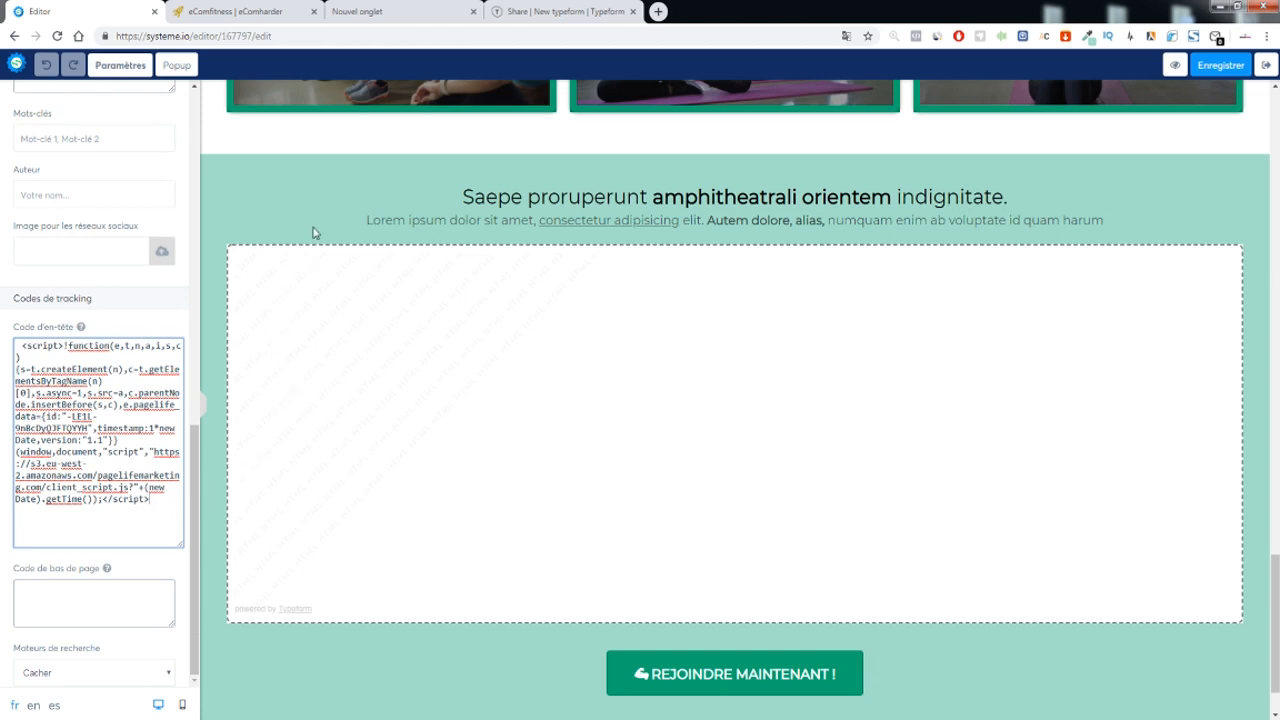
# Highlight the full PageLife script in the header code field, then leave the page settings.
pyautogui.moveTo(152, 499); pyautogui.dragTo(24, 338)
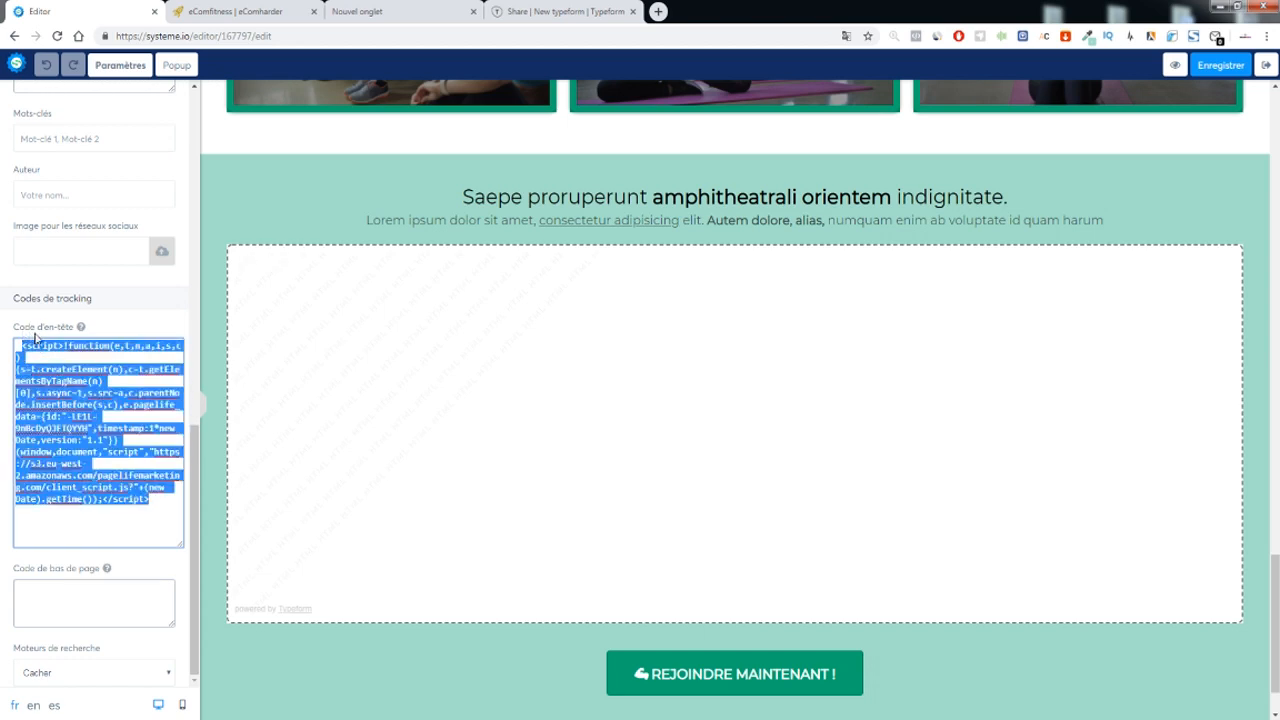
pyautogui.click(142, 320)
pyautogui.click(501, 390)
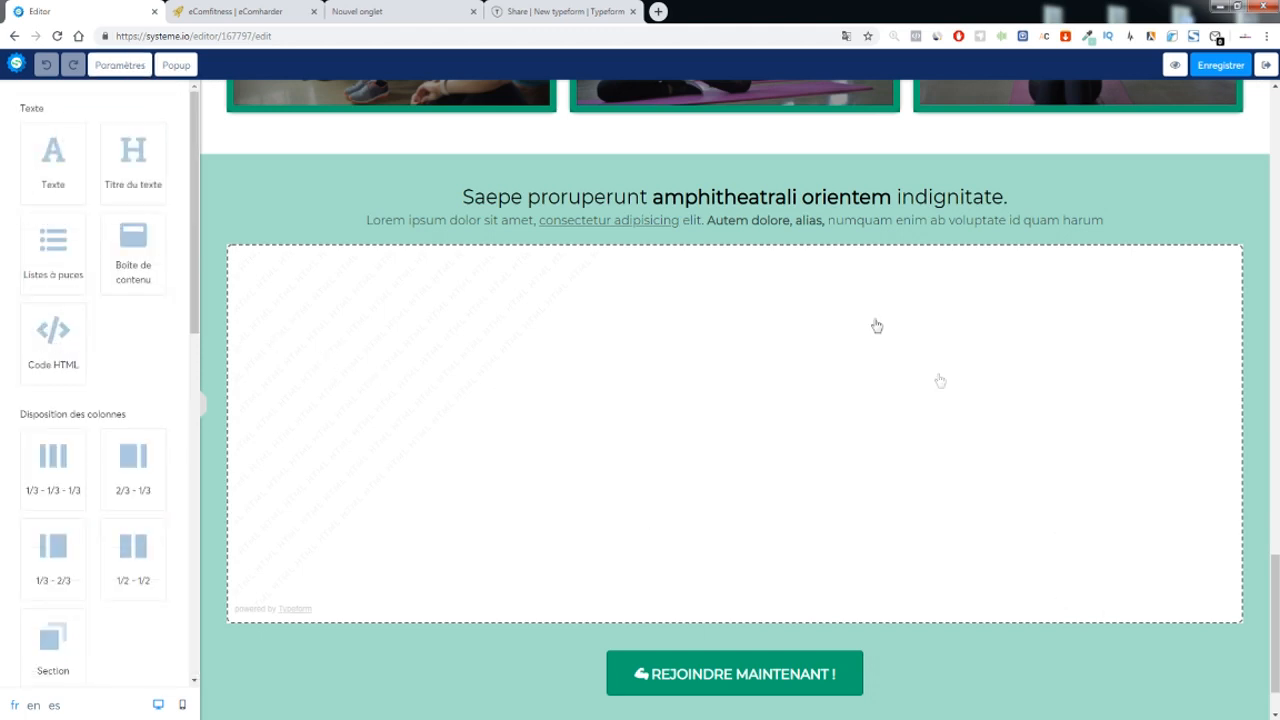
# Return to the published eComfitness page and review its embedded Typeform form and upper sections.
pyautogui.click(318, 15)
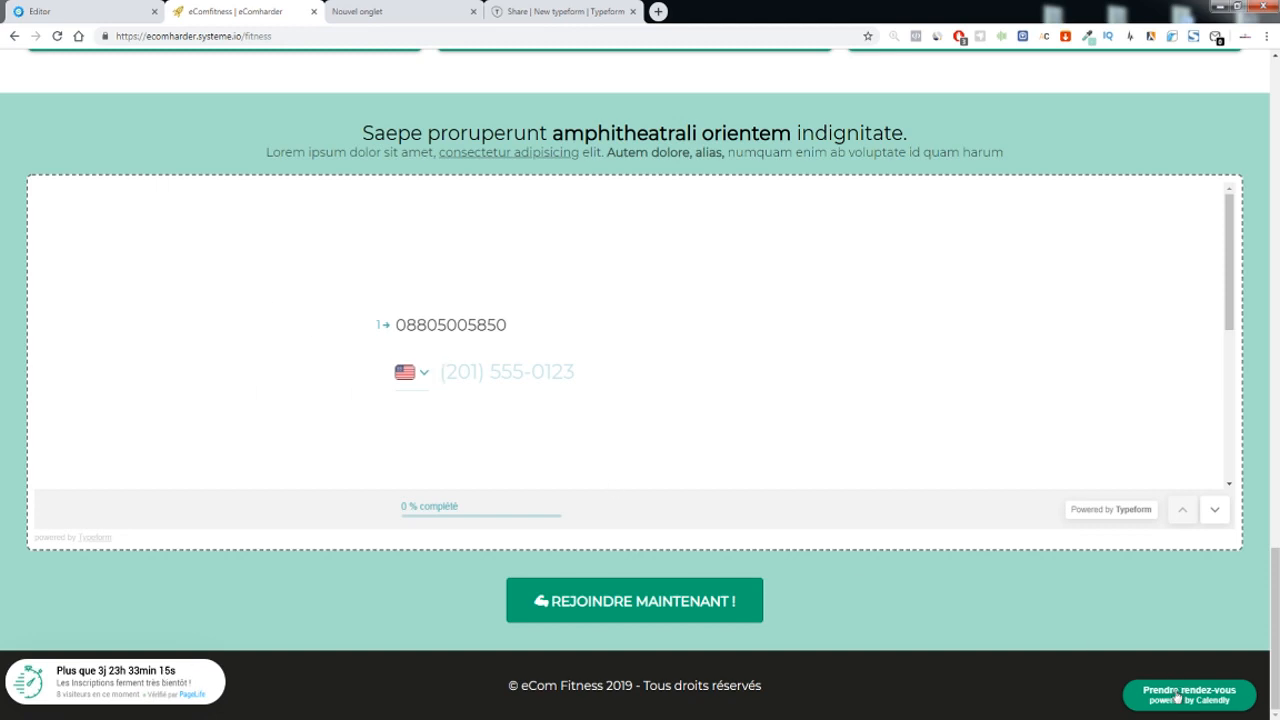
pyautogui.scroll(-5, 497, 372)
pyautogui.scroll(5, 500, 373)
pyautogui.moveTo(540, 336); pyautogui.dragTo(367, 328)
pyautogui.click(367, 328)
pyautogui.scroll(15, 445, 282)
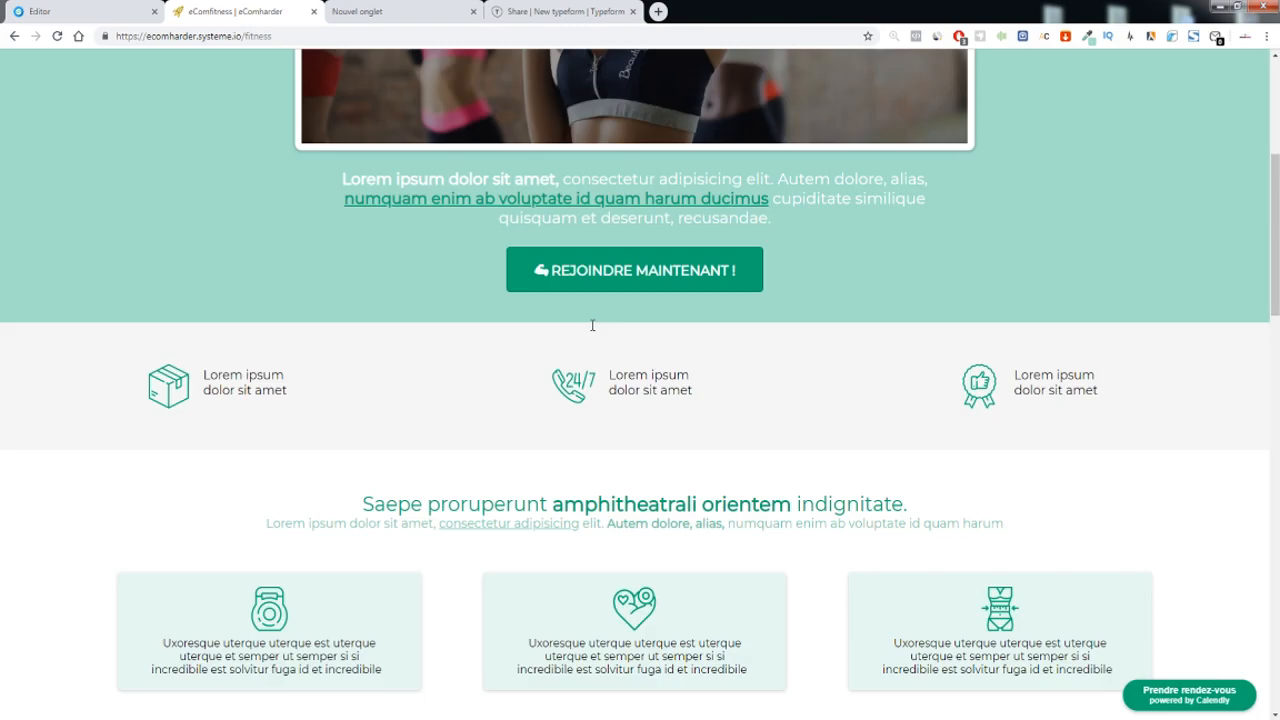
pyautogui.scroll(-15, 760, 423)
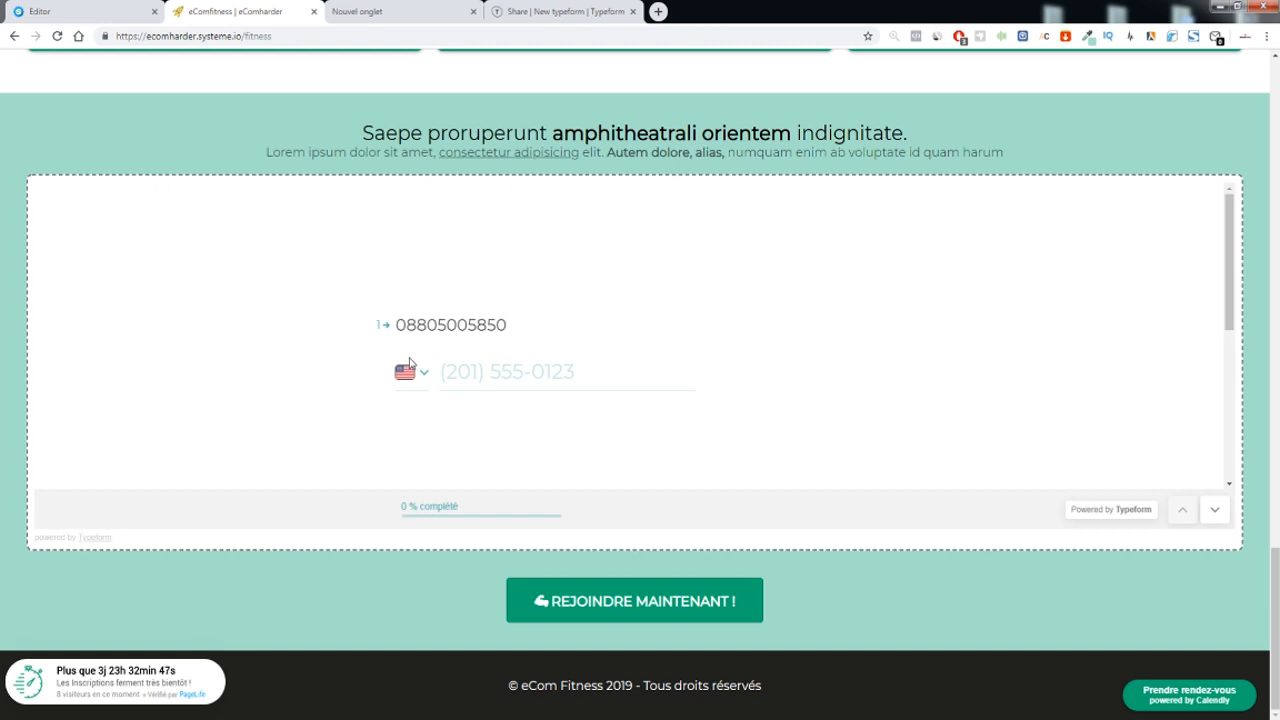
pyautogui.scroll(-2, 680, 380)
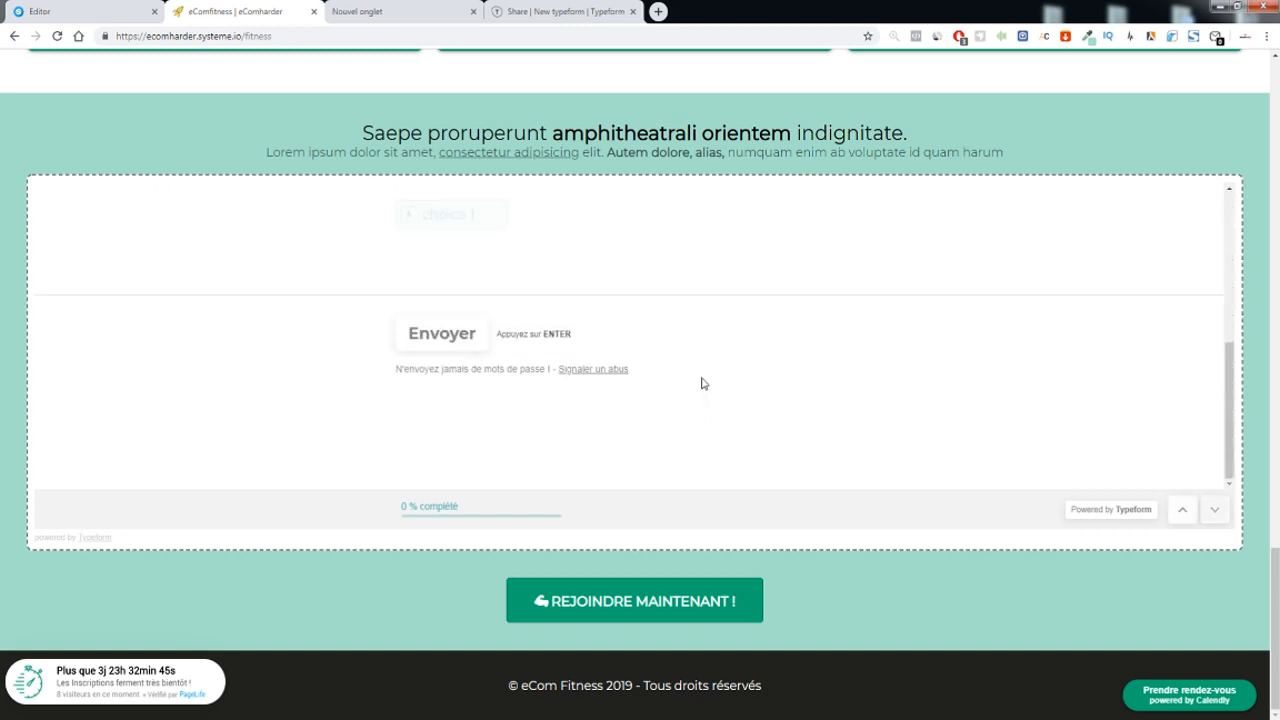